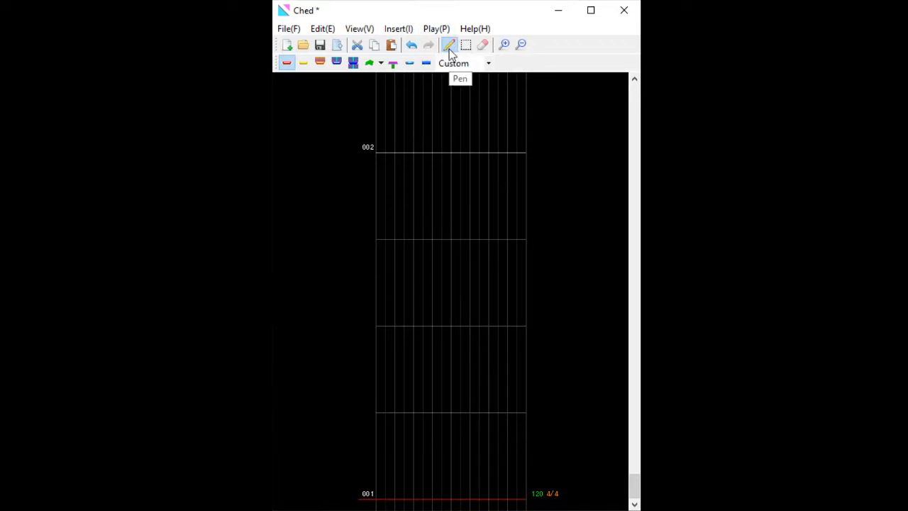
{"action": "left_click", "coordinate": [467, 44]}
{"action": "left_click", "coordinate": [483, 45]}
{"action": "left_click", "coordinate": [450, 45]}
{"action": "left_click", "coordinate": [468, 46]}
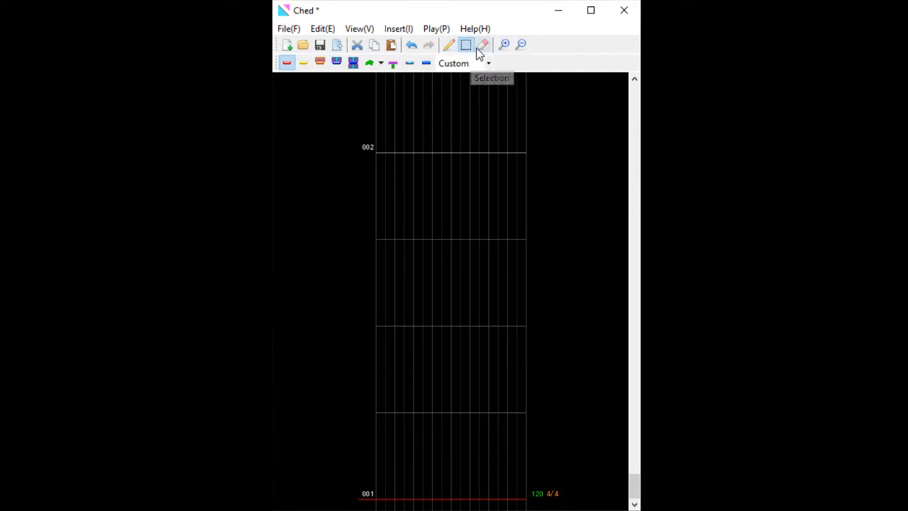
{"action": "left_click", "coordinate": [480, 49]}
{"action": "left_click", "coordinate": [454, 44]}
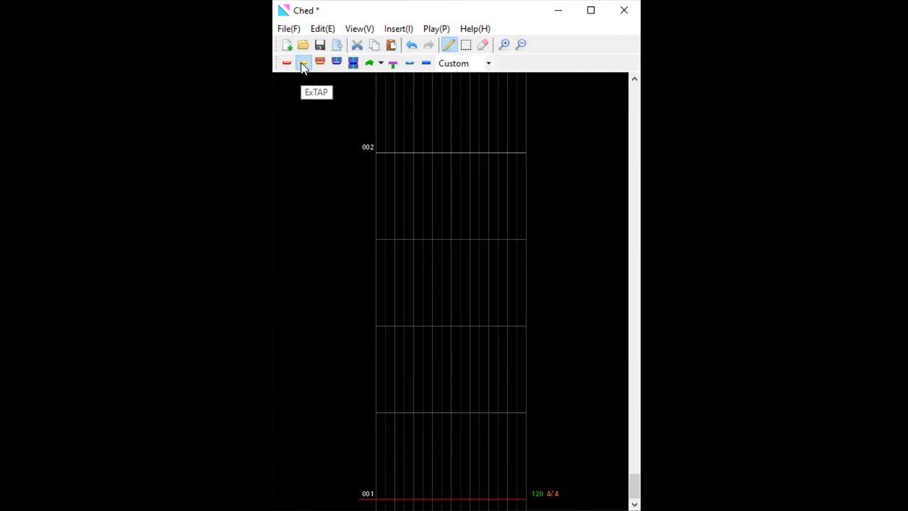
Choose the ExTAP note type and set the note quantization to 4 Division
{"action": "left_click", "coordinate": [303, 64]}
{"action": "left_click", "coordinate": [488, 65]}
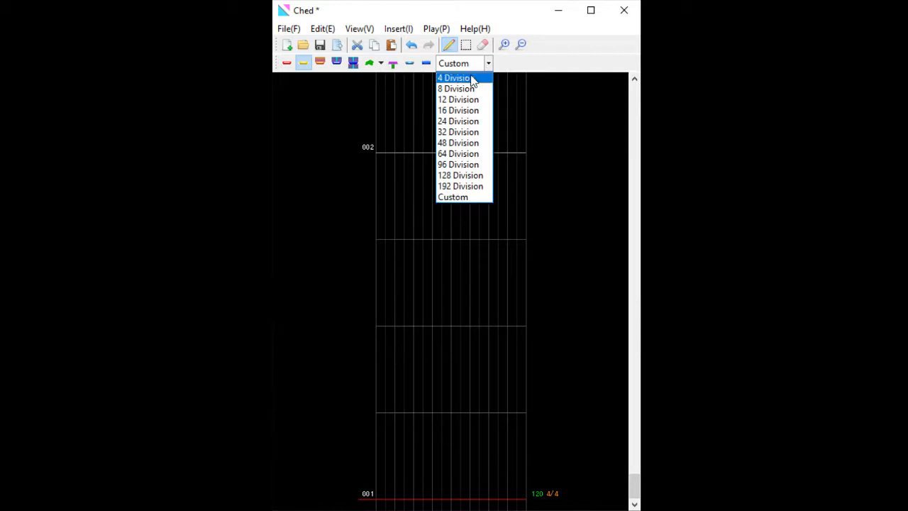
{"action": "left_click", "coordinate": [472, 80]}
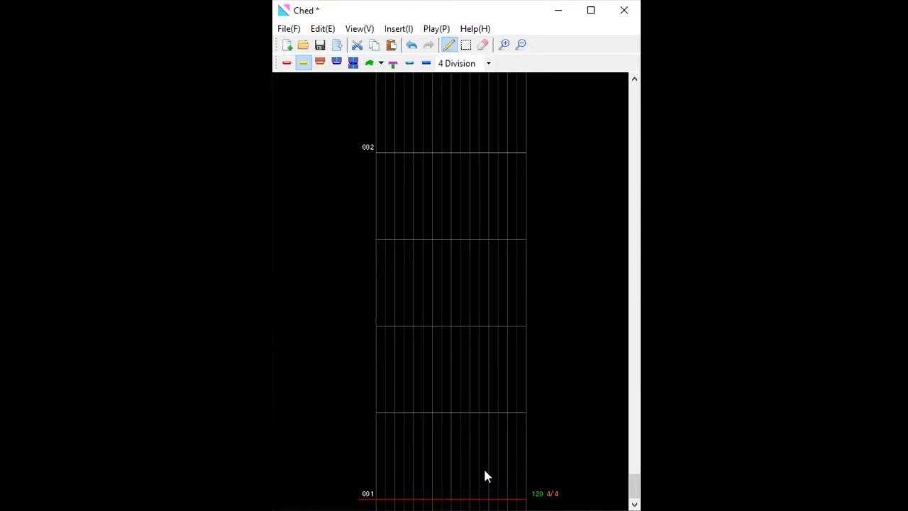
{"action": "left_click", "coordinate": [484, 63]}
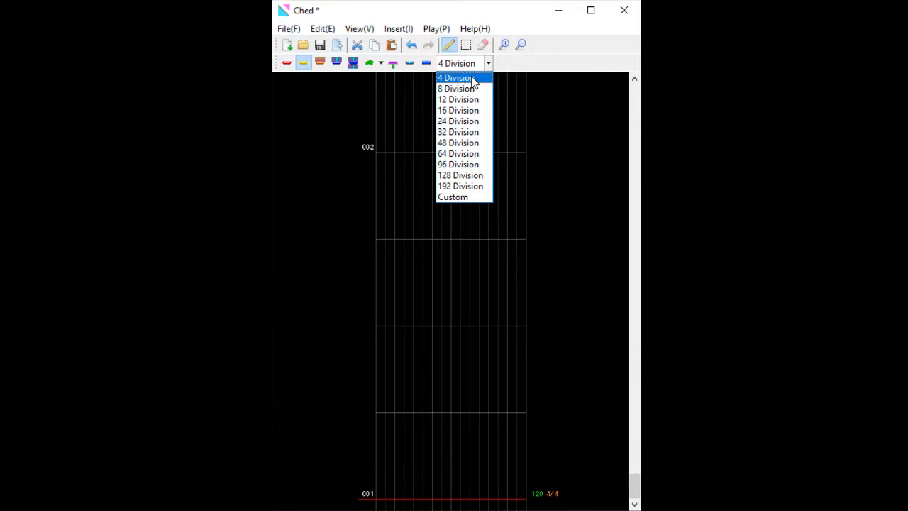
{"action": "left_click", "coordinate": [474, 82]}
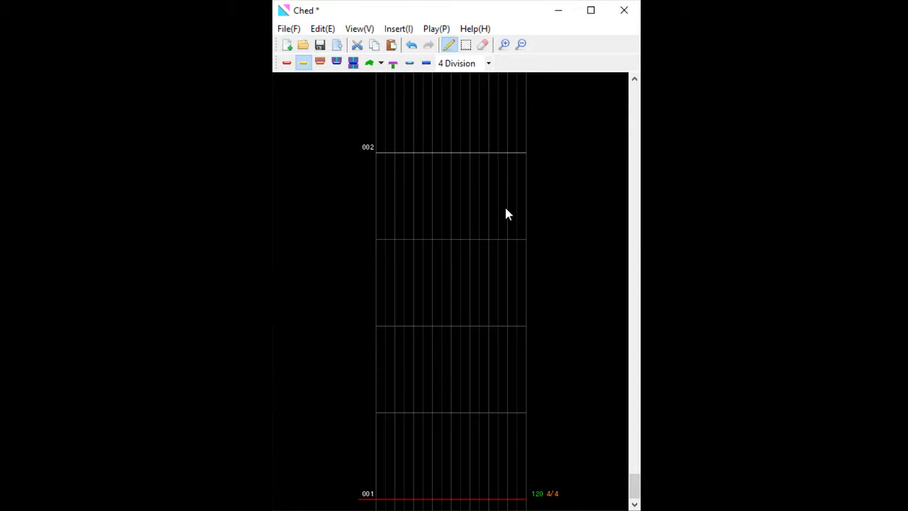
{"action": "left_click", "coordinate": [488, 64]}
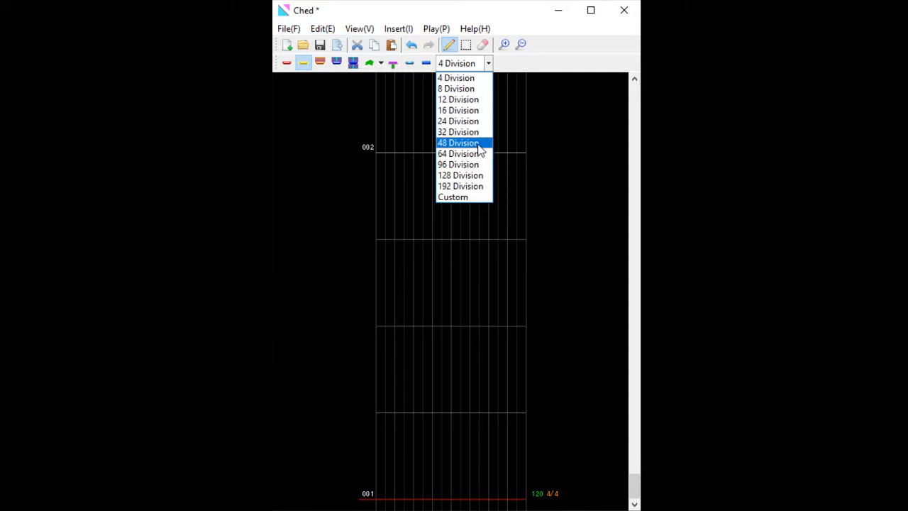
{"action": "left_click", "coordinate": [477, 204]}
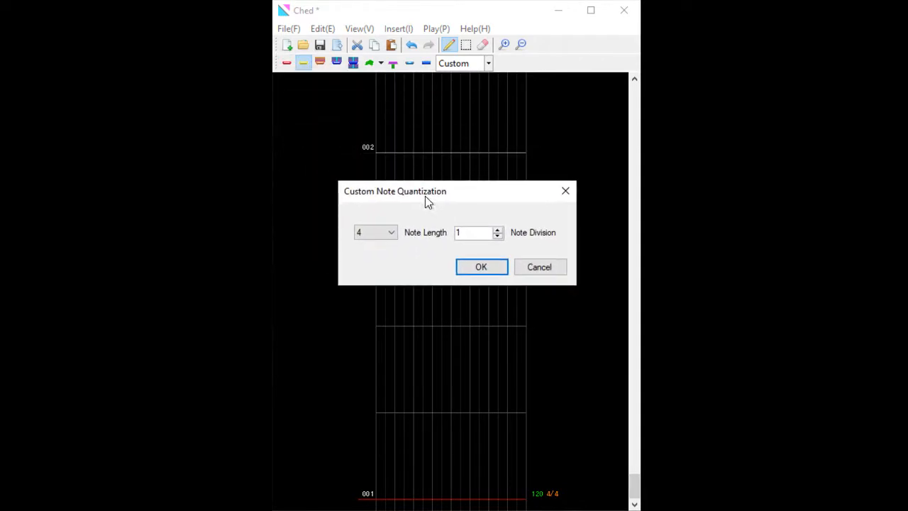
{"action": "left_click", "coordinate": [391, 235]}
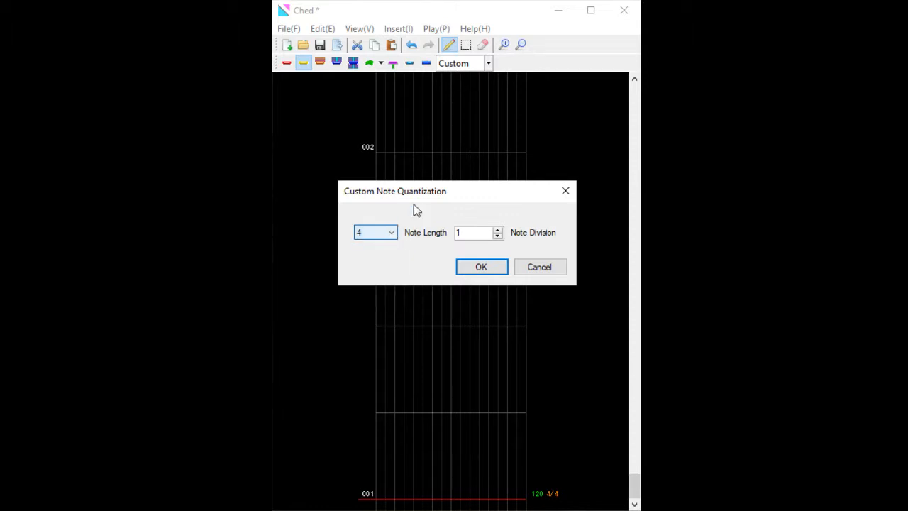
{"action": "left_click", "coordinate": [553, 273]}
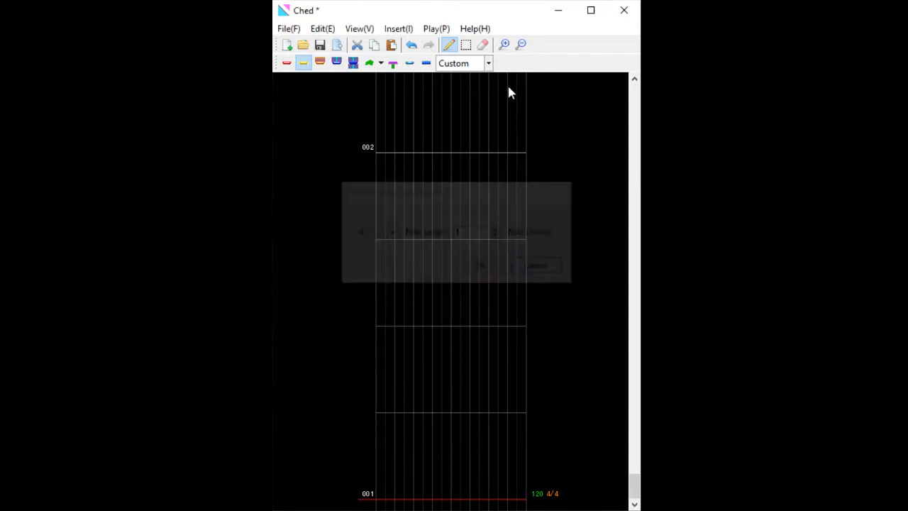
{"action": "left_click", "coordinate": [488, 63]}
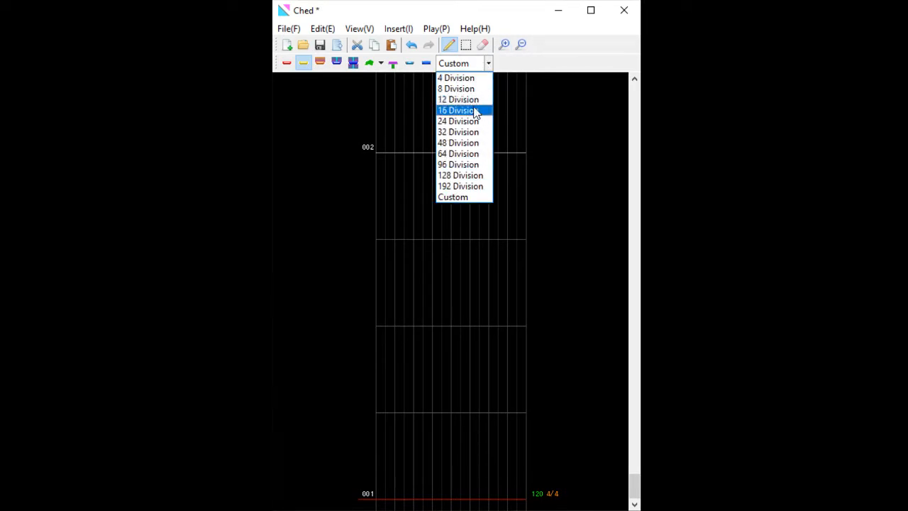
{"action": "left_click", "coordinate": [474, 79]}
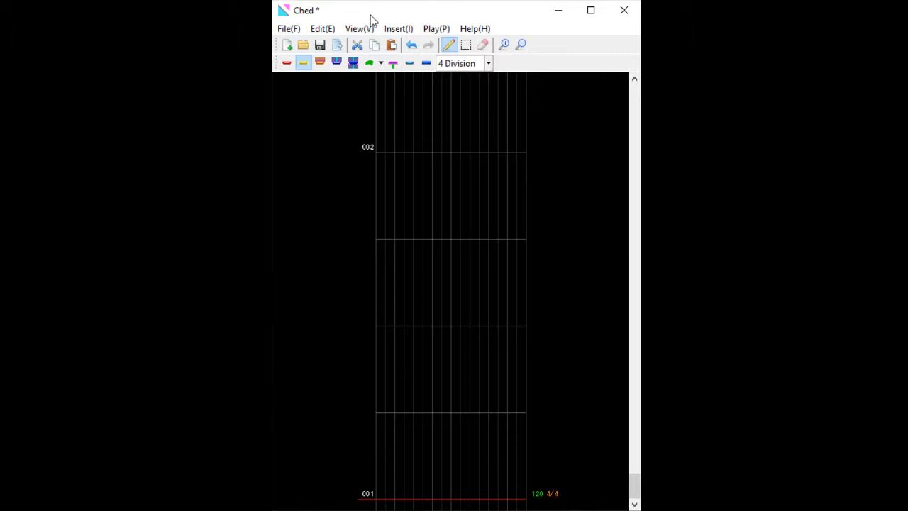
Place a TAP note four lanes wide on the measure 002 line
{"action": "left_click", "coordinate": [287, 69]}
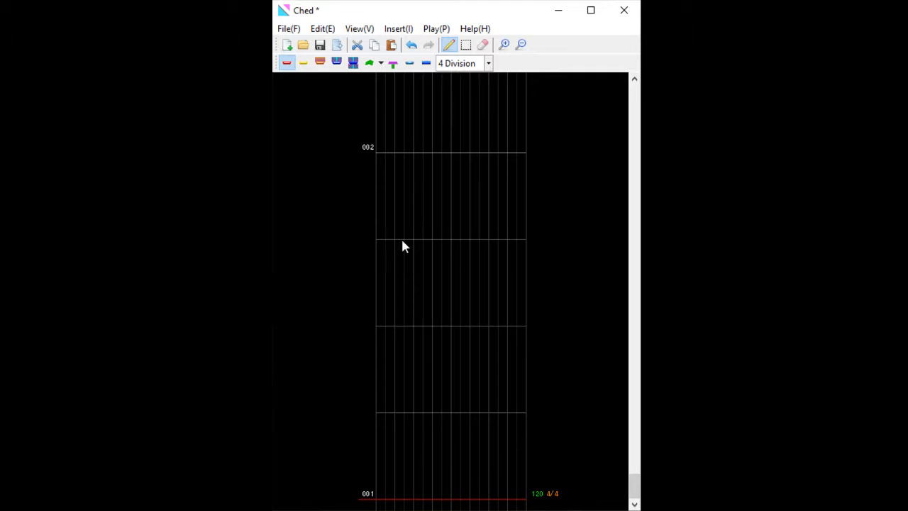
{"action": "scroll", "coordinate": [402, 246], "scroll_direction": "up", "scroll_amount": 2}
{"action": "scroll", "coordinate": [402, 246], "scroll_direction": "down", "scroll_amount": 1}
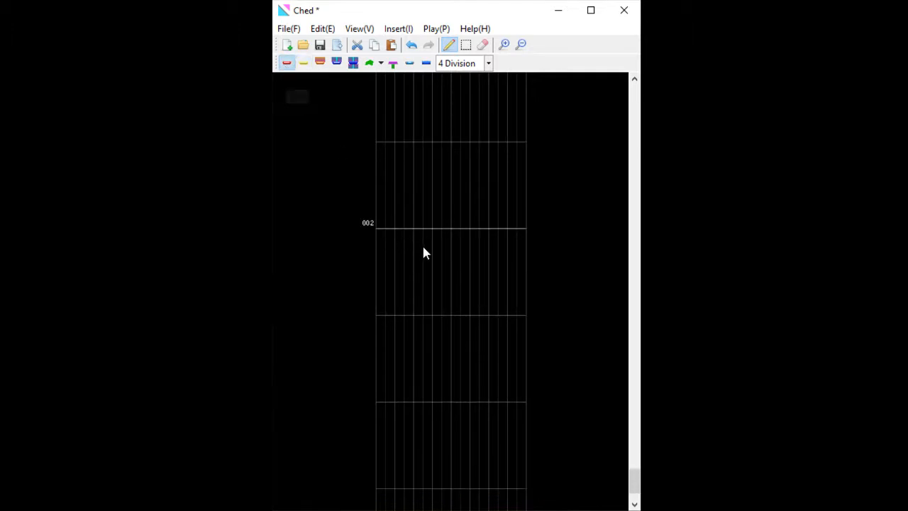
{"action": "left_click", "coordinate": [419, 267]}
{"action": "scroll", "coordinate": [427, 270], "scroll_direction": "up", "scroll_amount": 1}
{"action": "scroll", "coordinate": [422, 264], "scroll_direction": "down", "scroll_amount": 1}
{"action": "left_click_drag", "start_coordinate": [413, 227], "coordinate": [440, 250]}
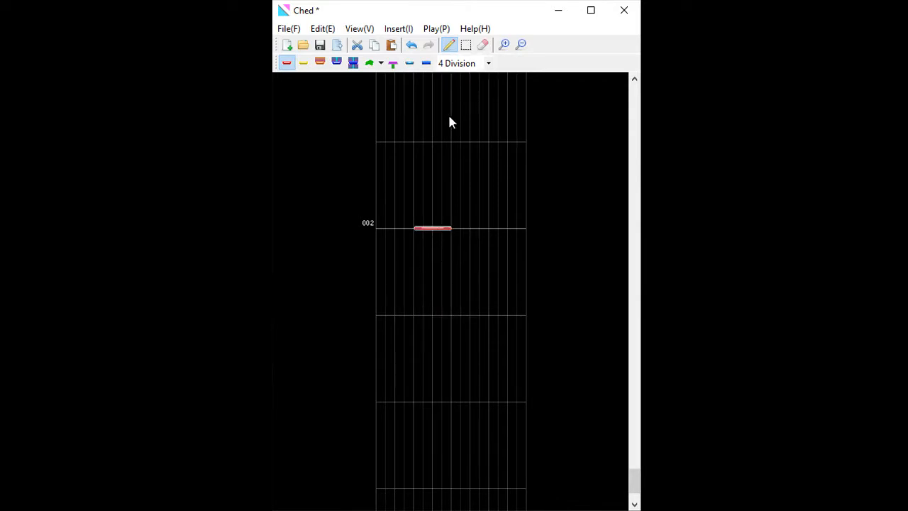
Move the TAP note one beat earlier, widen it to five lanes, and return it to the measure 002 line
{"action": "scroll", "coordinate": [438, 213], "scroll_direction": "down", "scroll_amount": 1}
{"action": "left_click_drag", "start_coordinate": [434, 151], "coordinate": [442, 269]}
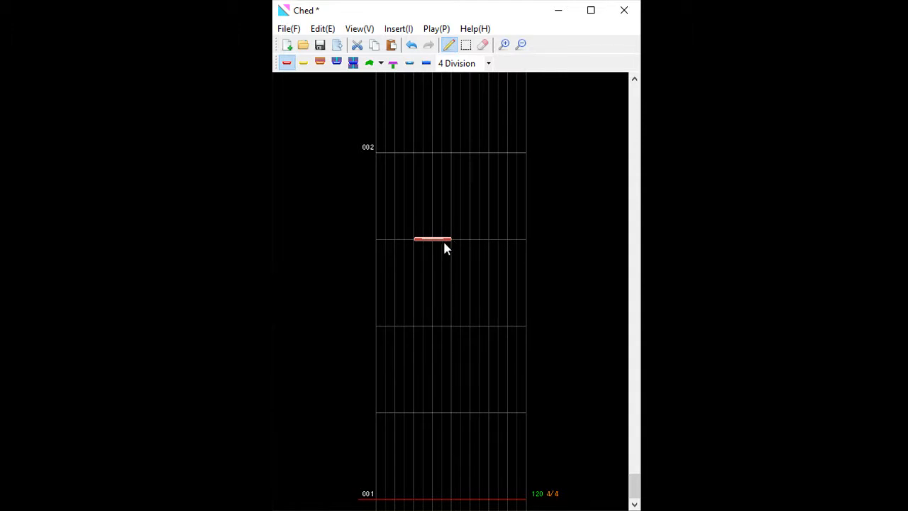
{"action": "left_click_drag", "start_coordinate": [413, 239], "coordinate": [401, 259]}
{"action": "left_click_drag", "start_coordinate": [449, 240], "coordinate": [428, 181]}
{"action": "scroll", "coordinate": [407, 229], "scroll_direction": "up", "scroll_amount": 1}
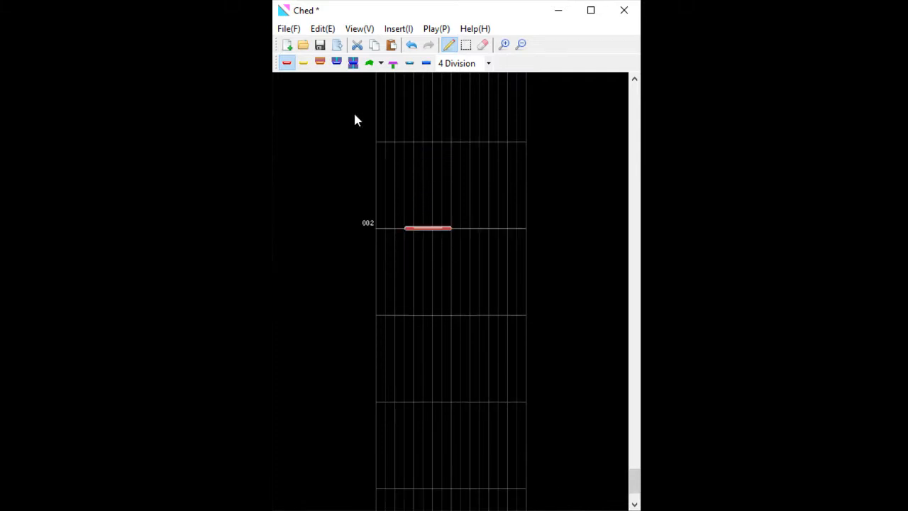
Add a three-lane ExTAP note one beat after the measure 002 line and a six-lane Flick note one beat before it
{"action": "left_click", "coordinate": [310, 63]}
{"action": "left_click_drag", "start_coordinate": [447, 151], "coordinate": [431, 146]}
{"action": "left_click", "coordinate": [409, 63]}
{"action": "left_click", "coordinate": [472, 226]}
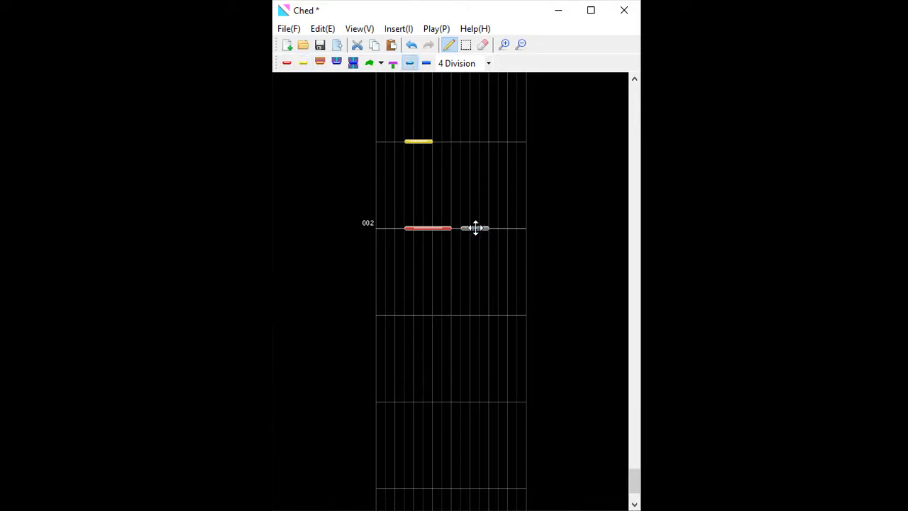
{"action": "left_click_drag", "start_coordinate": [469, 316], "coordinate": [498, 316]}
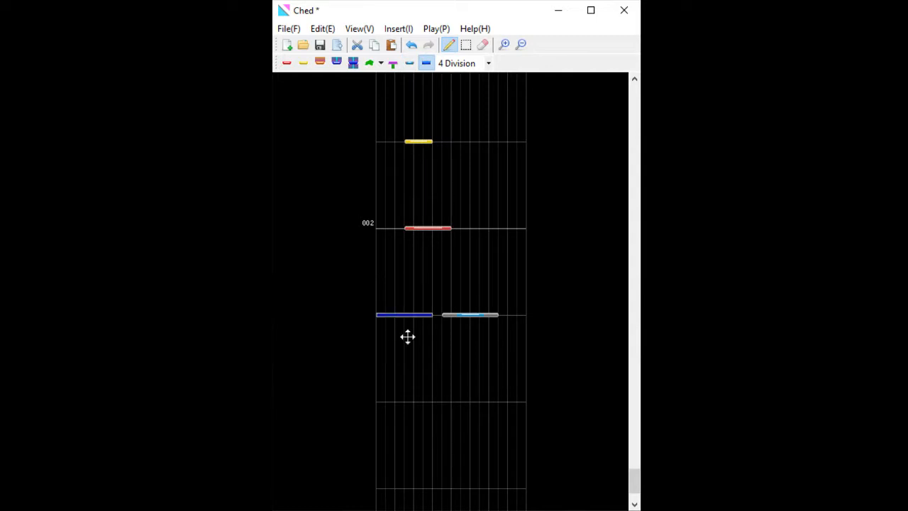
Place a dark blue Damage note four lanes wide on beat 3 of measure 001
{"action": "left_click_drag", "start_coordinate": [469, 412], "coordinate": [450, 435]}
{"action": "left_click_drag", "start_coordinate": [433, 395], "coordinate": [418, 399]}
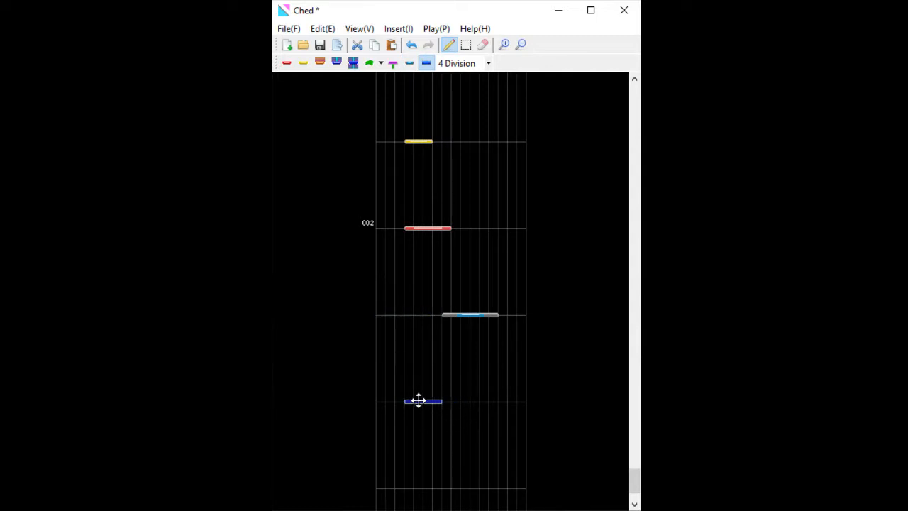
Set the quantization to 8 Division and regroup the four notes between beats 3 and 4 of measure 001
{"action": "left_click", "coordinate": [458, 64]}
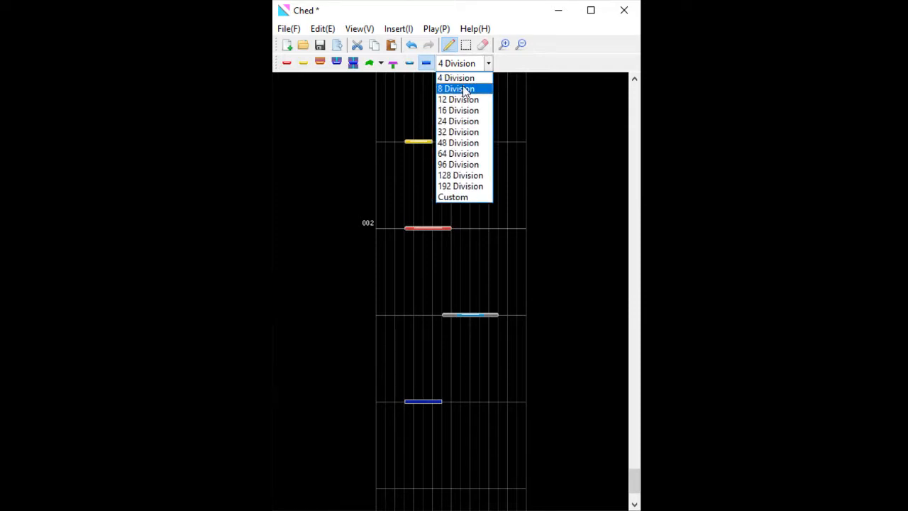
{"action": "left_click", "coordinate": [462, 89]}
{"action": "left_click_drag", "start_coordinate": [422, 402], "coordinate": [457, 385]}
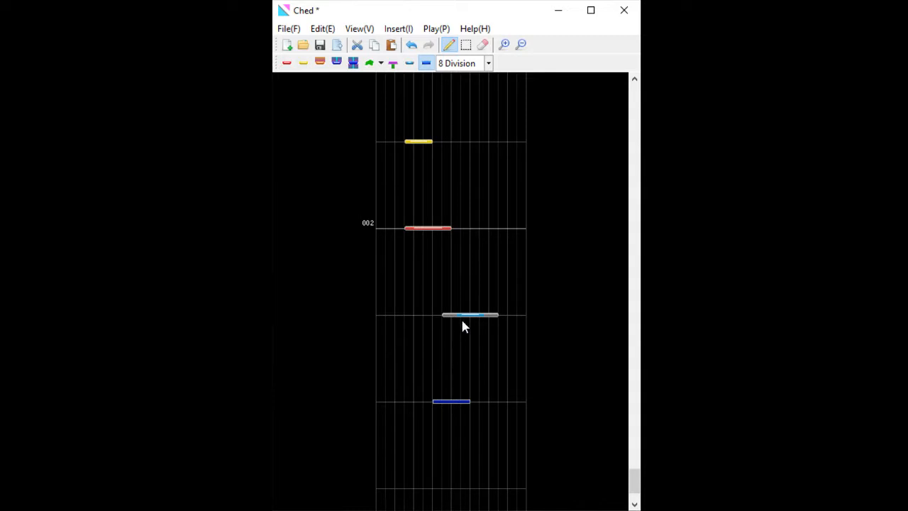
{"action": "left_click_drag", "start_coordinate": [461, 317], "coordinate": [461, 345]}
{"action": "left_click_drag", "start_coordinate": [425, 229], "coordinate": [428, 347]}
{"action": "left_click_drag", "start_coordinate": [418, 142], "coordinate": [450, 302]}
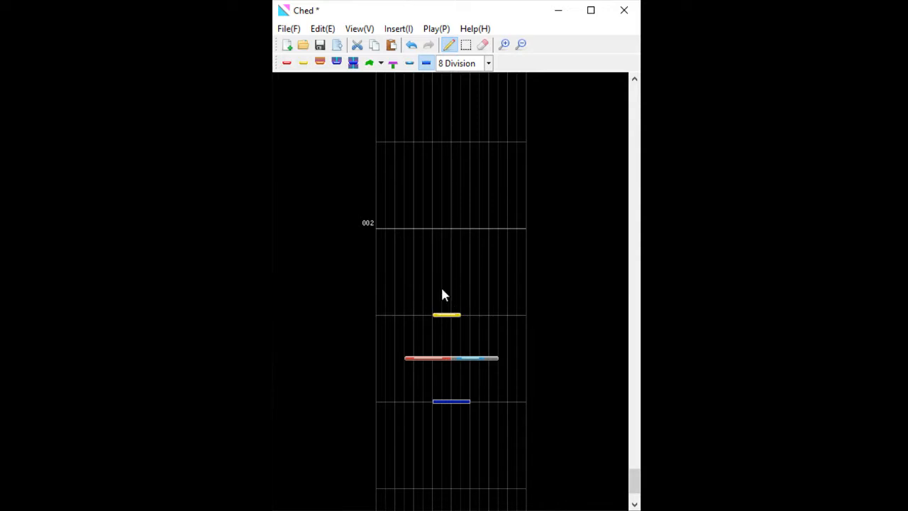
Select all four notes in measure 001 and delete them
{"action": "scroll", "coordinate": [491, 229], "scroll_direction": "down", "scroll_amount": 1}
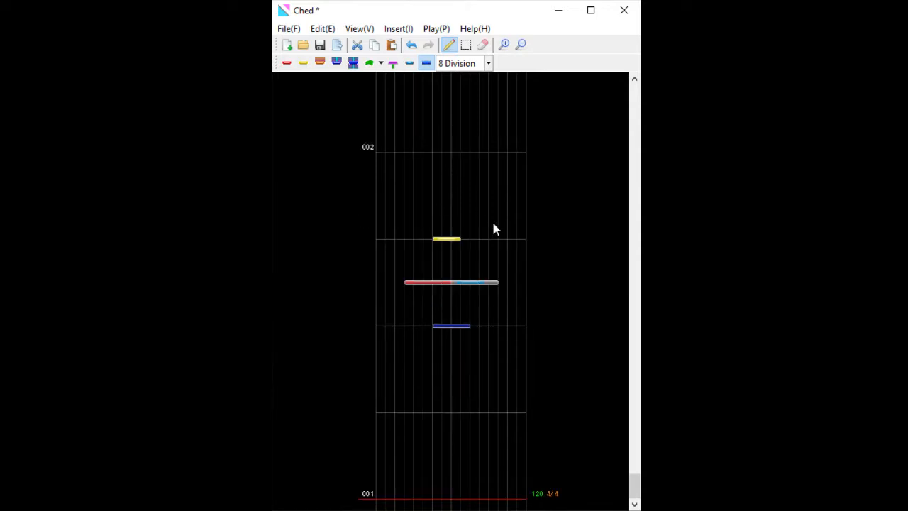
{"action": "left_click", "coordinate": [465, 45]}
{"action": "mouse_move", "coordinate": [375, 147]}
{"action": "left_mouse_down"}
{"action": "mouse_move", "coordinate": [439, 270]}
{"action": "mouse_move", "coordinate": [531, 400]}
{"action": "left_mouse_up"}
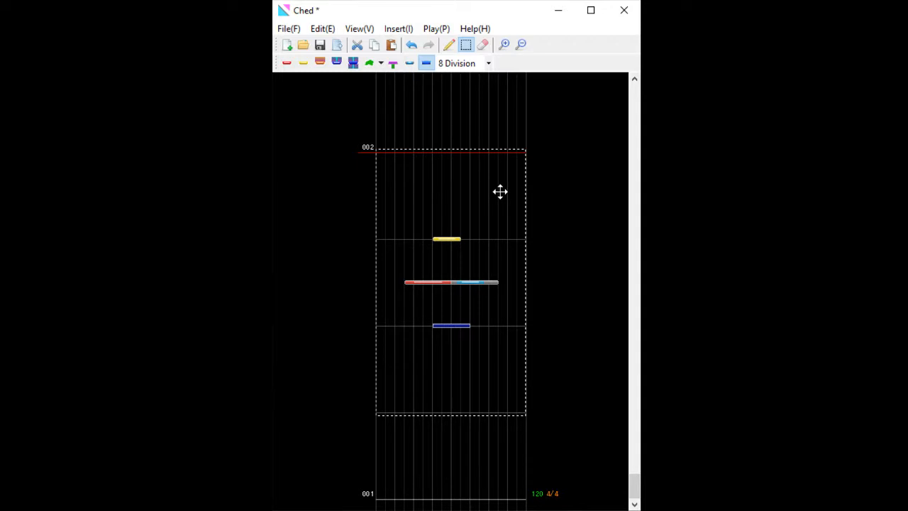
{"action": "key", "text": "Delete"}
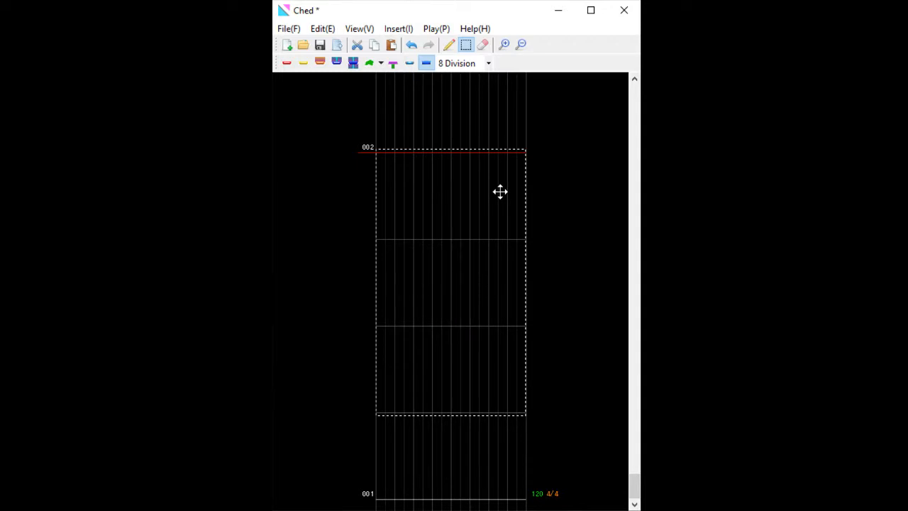
{"action": "left_click", "coordinate": [492, 129]}
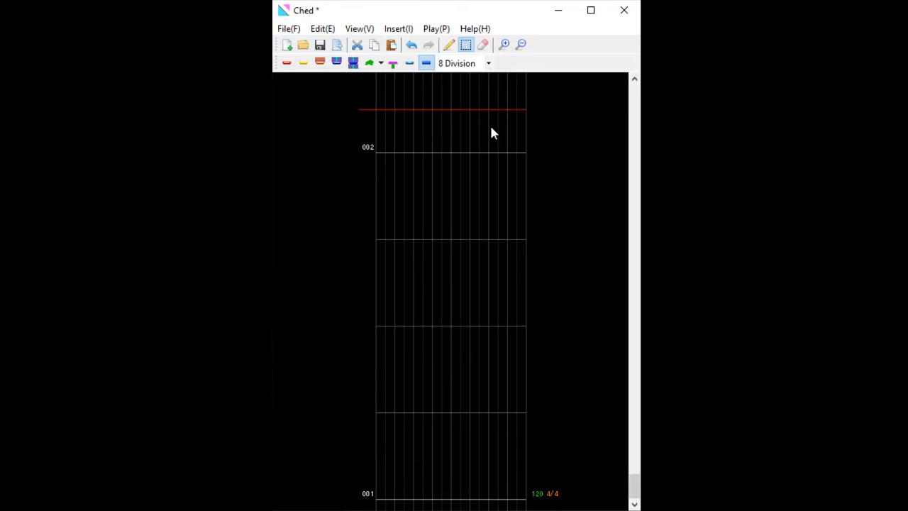
Undo the deletion of the notes and redo it
{"action": "key", "text": "ctrl+z"}
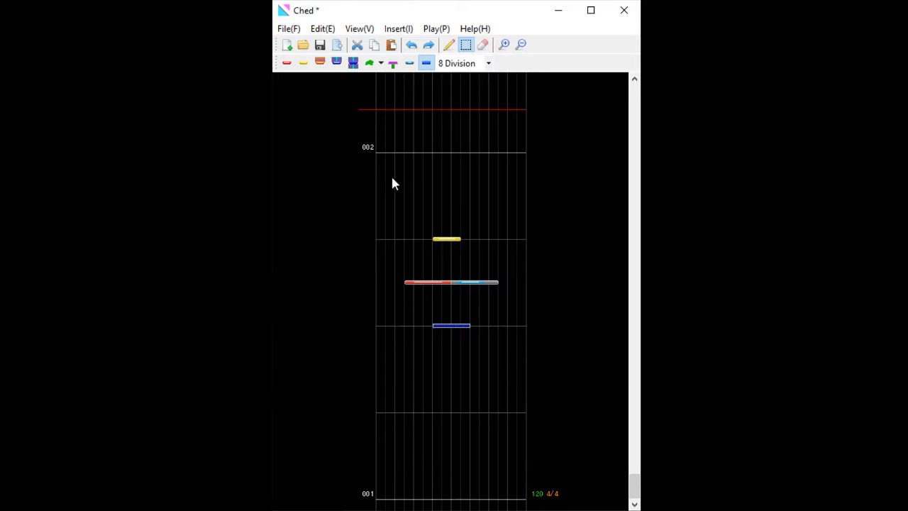
{"action": "key", "text": "ctrl+y"}
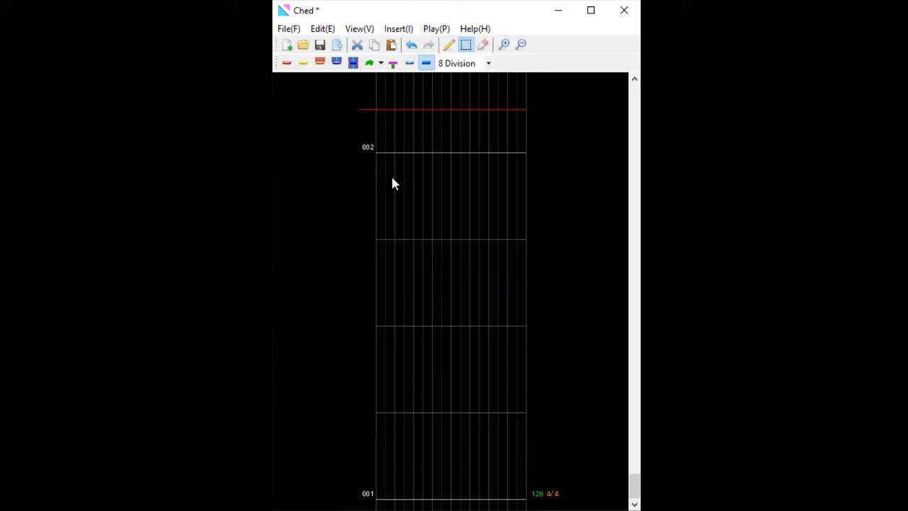
Move the position cursor line to beat 3 of measure 001
{"action": "left_click", "coordinate": [434, 153]}
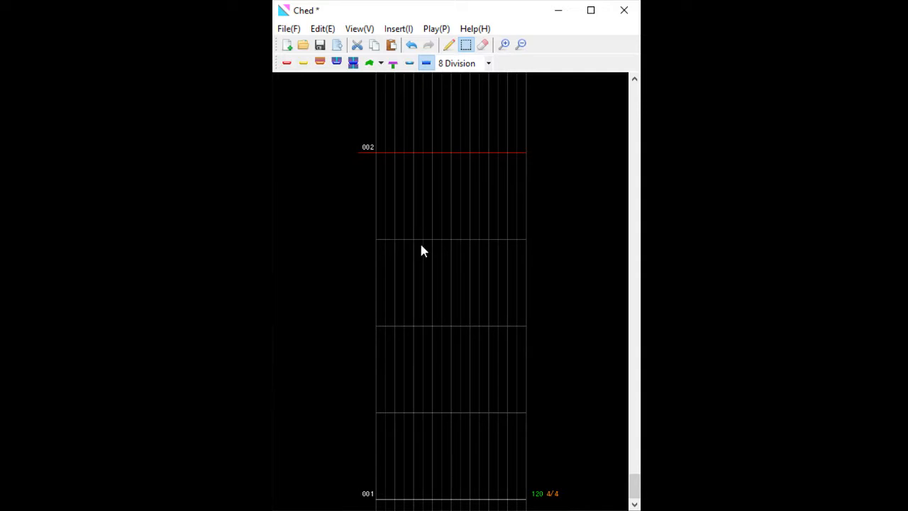
{"action": "left_click", "coordinate": [421, 246]}
{"action": "left_click", "coordinate": [429, 331]}
Add a four-lane Hold note from beat 4 of measure 001 up to the measure 002 line, shifted one lane right
{"action": "left_click", "coordinate": [321, 63]}
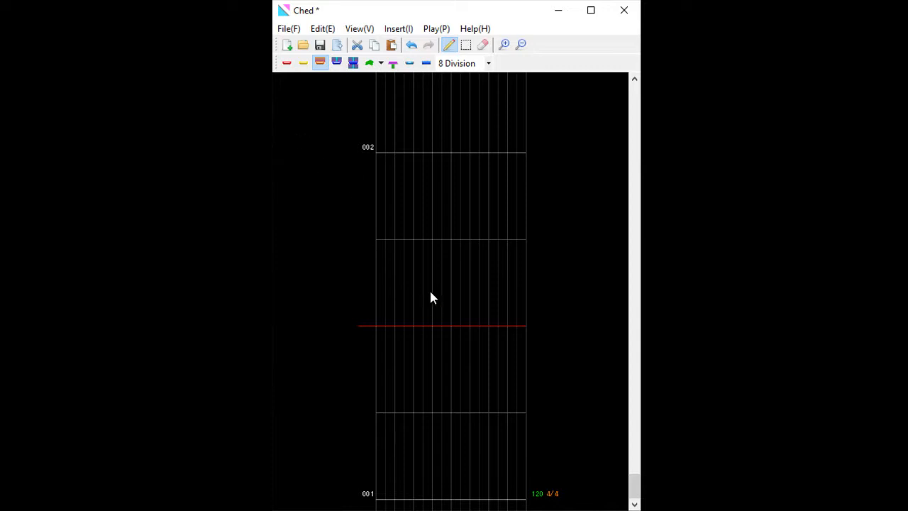
{"action": "left_click", "coordinate": [426, 239]}
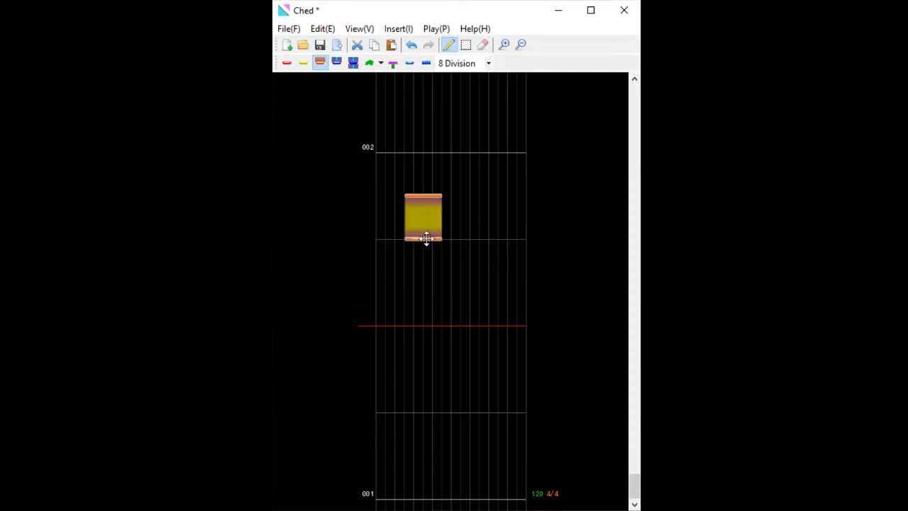
{"action": "scroll", "coordinate": [454, 291], "scroll_direction": "up", "scroll_amount": 1}
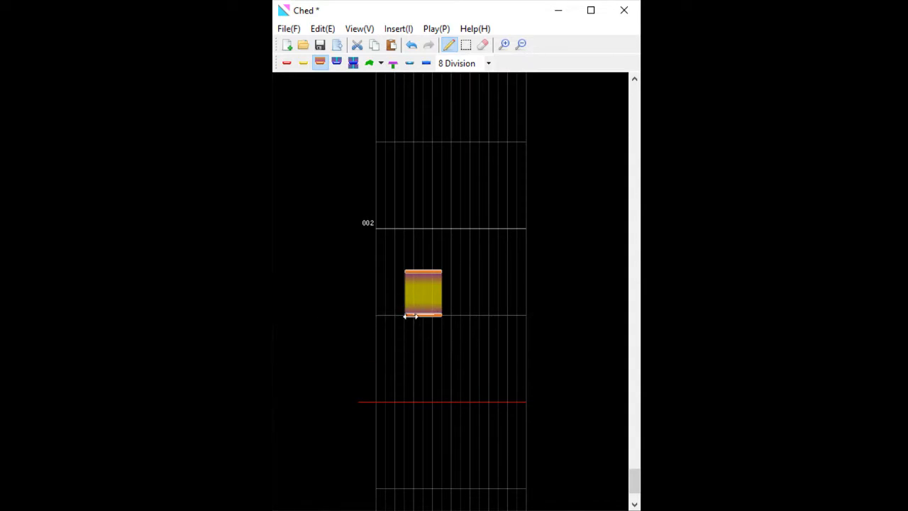
{"action": "left_click_drag", "start_coordinate": [422, 269], "coordinate": [424, 229]}
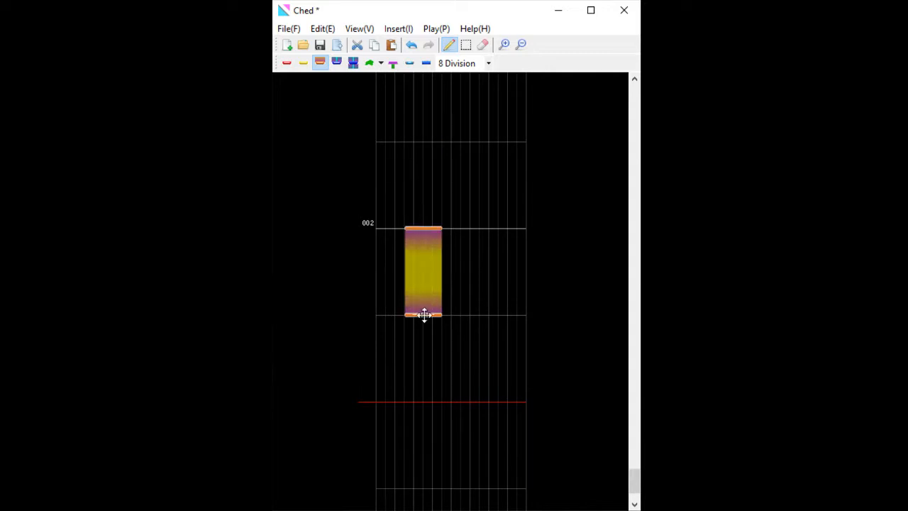
{"action": "mouse_move", "coordinate": [424, 315]}
{"action": "left_mouse_down"}
{"action": "mouse_move", "coordinate": [462, 310]}
{"action": "mouse_move", "coordinate": [439, 318]}
{"action": "left_mouse_up"}
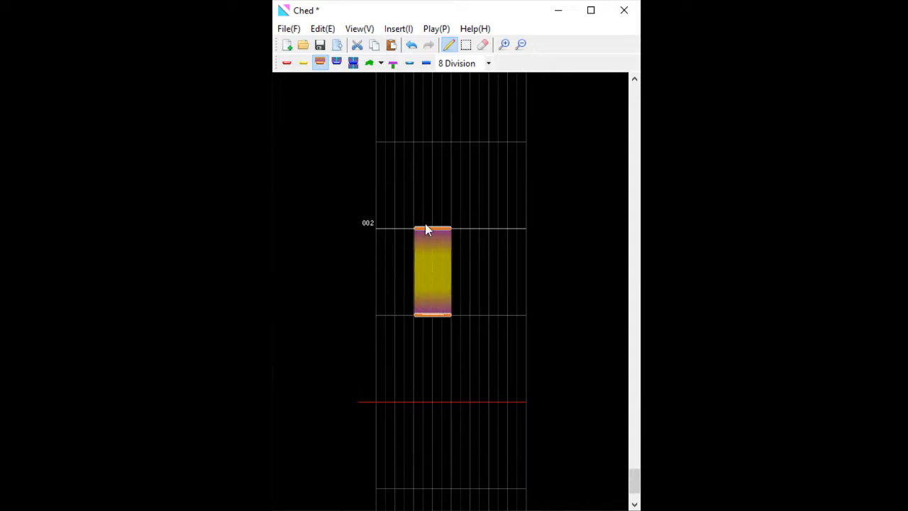
Extend the Hold's end to beat 2 of measure 002 and widen the note to five lanes
{"action": "left_click_drag", "start_coordinate": [425, 229], "coordinate": [430, 142]}
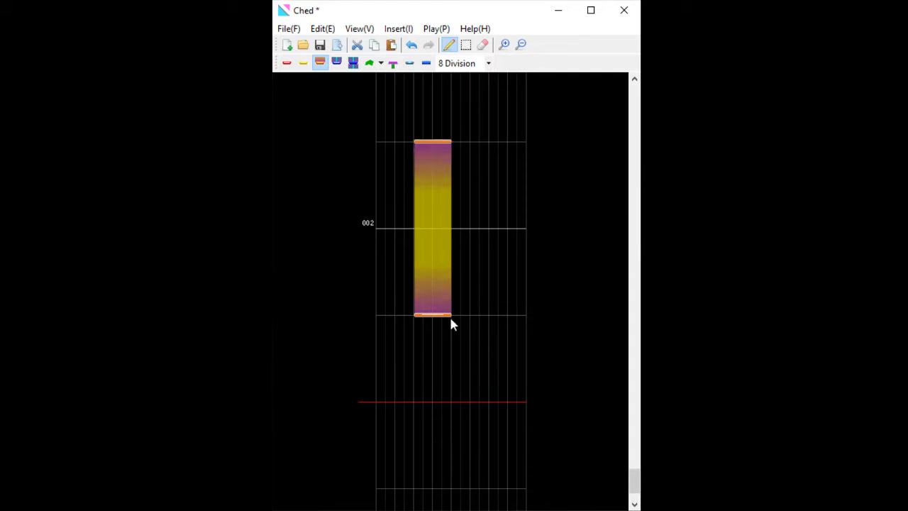
{"action": "left_click_drag", "start_coordinate": [450, 316], "coordinate": [416, 316]}
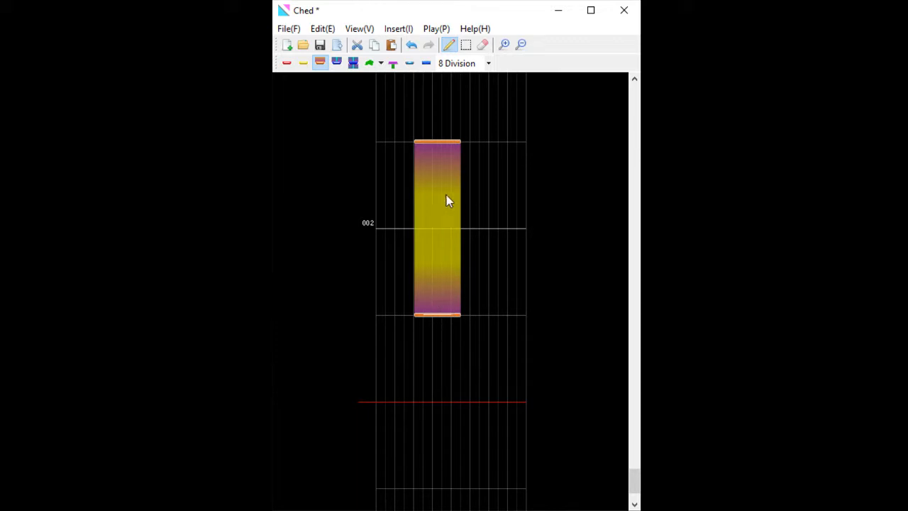
Add a short overlapping Hold at beat 4 of measure 001, undo and redo it, and undo it again
{"action": "left_click", "coordinate": [438, 316]}
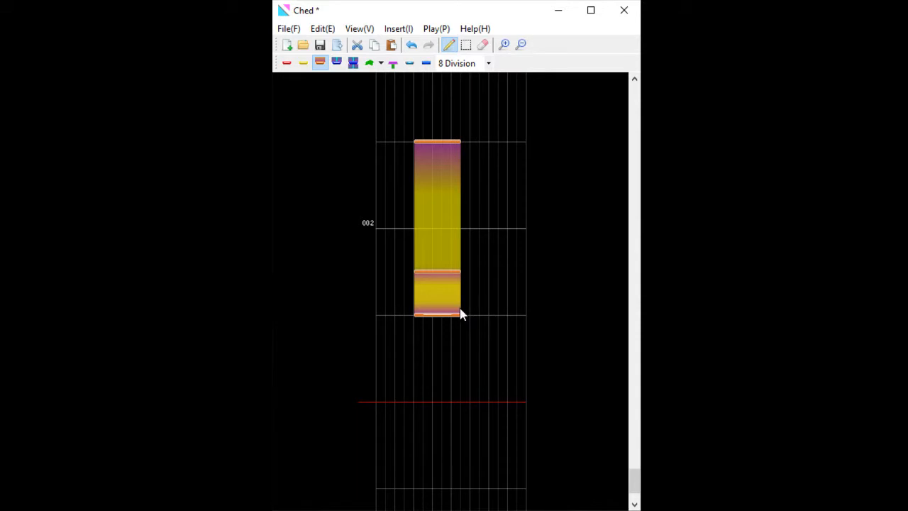
{"action": "key", "text": "ctrl+z"}
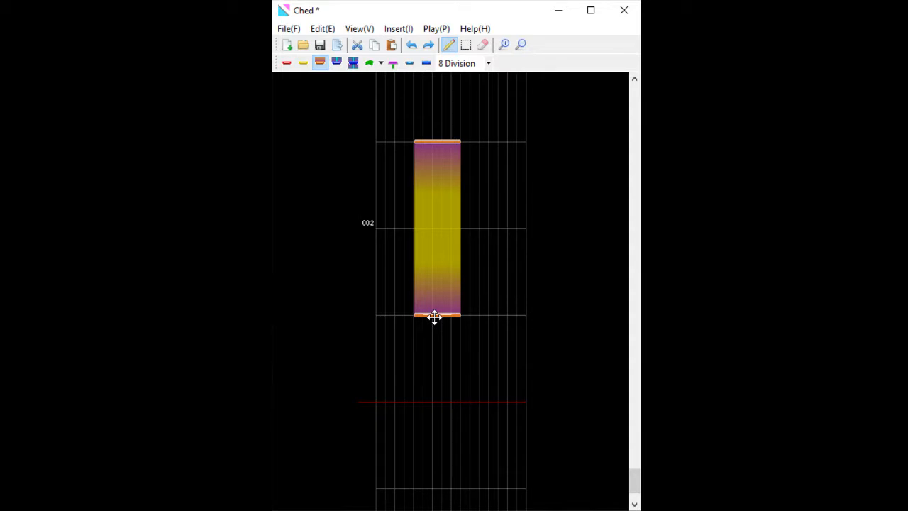
{"action": "key", "text": "ctrl+y"}
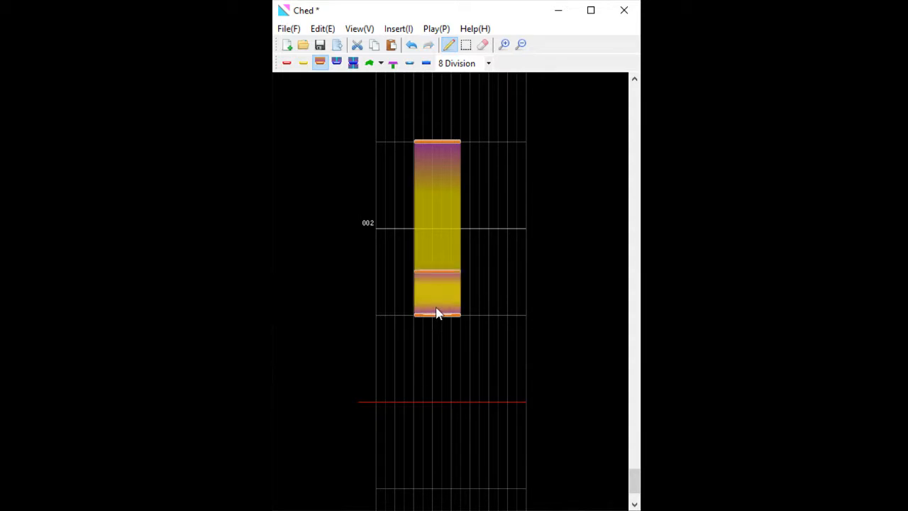
{"action": "key", "text": "ctrl+z"}
Move the Hold one lane right to start at beat 3 of measure 001, and erase it
{"action": "left_click_drag", "start_coordinate": [438, 314], "coordinate": [448, 401]}
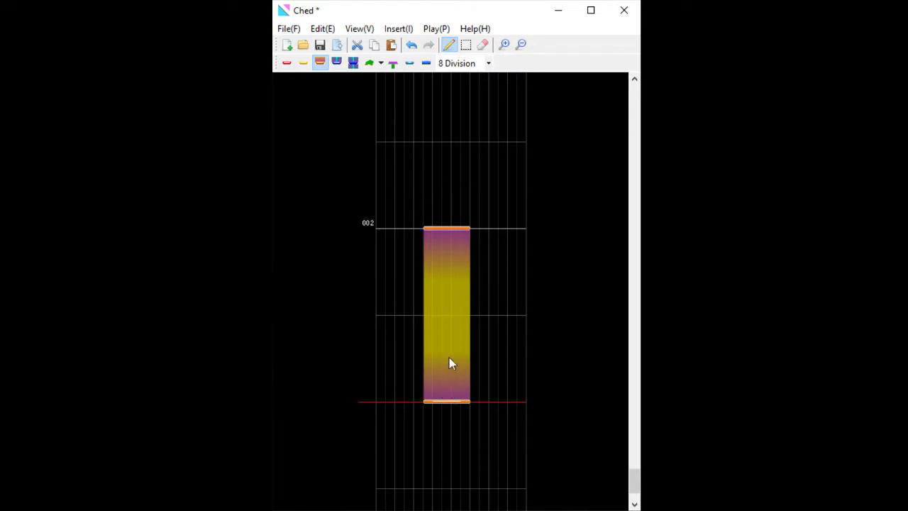
{"action": "scroll", "coordinate": [446, 334], "scroll_direction": "up", "scroll_amount": 2}
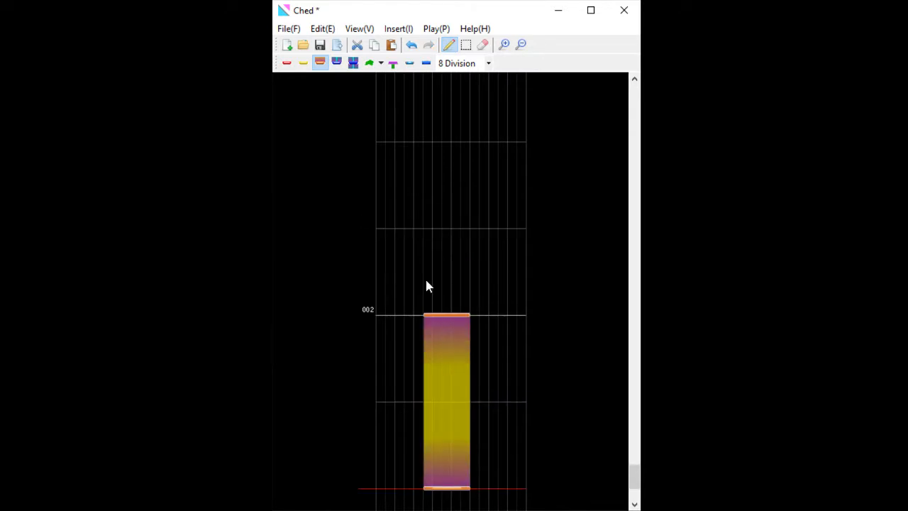
{"action": "scroll", "coordinate": [426, 286], "scroll_direction": "down", "scroll_amount": 1}
{"action": "scroll", "coordinate": [425, 283], "scroll_direction": "down", "scroll_amount": 1}
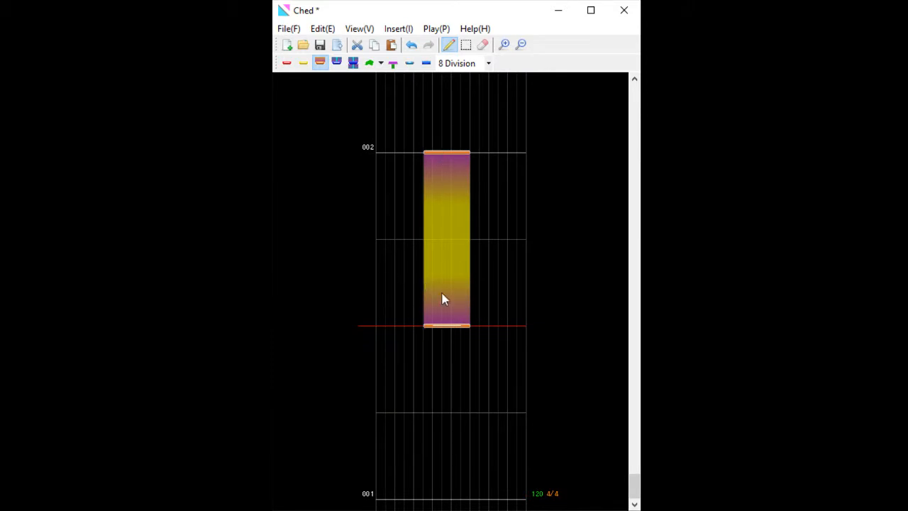
{"action": "left_click", "coordinate": [483, 44]}
{"action": "left_click", "coordinate": [446, 329]}
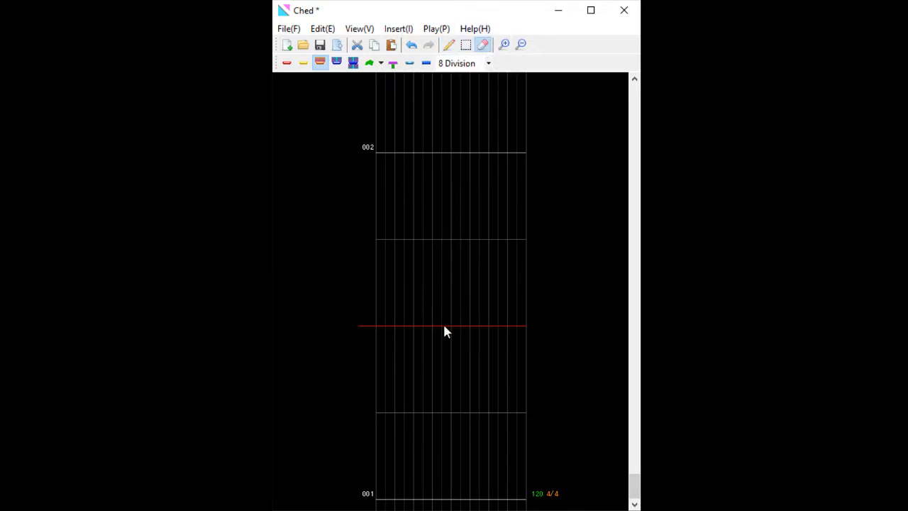
Add a five-lane Hold from the measure 002 line up to beat 3 of that measure
{"action": "scroll", "coordinate": [446, 333], "scroll_direction": "up", "scroll_amount": 2}
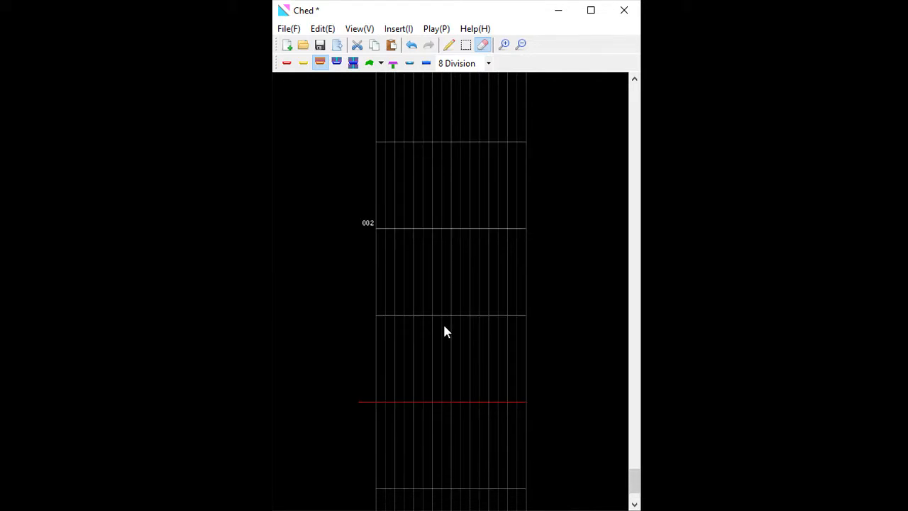
{"action": "left_click", "coordinate": [449, 45]}
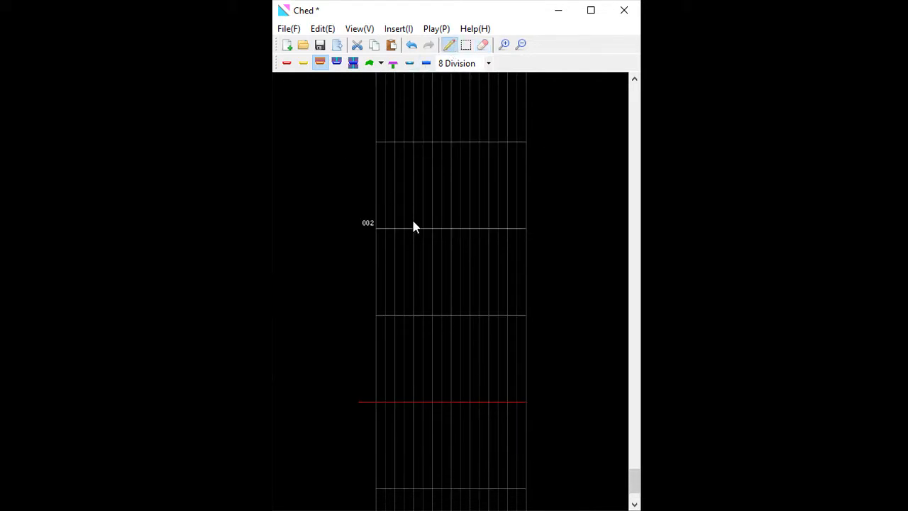
{"action": "scroll", "coordinate": [426, 284], "scroll_direction": "up", "scroll_amount": 2}
{"action": "left_click", "coordinate": [440, 314]}
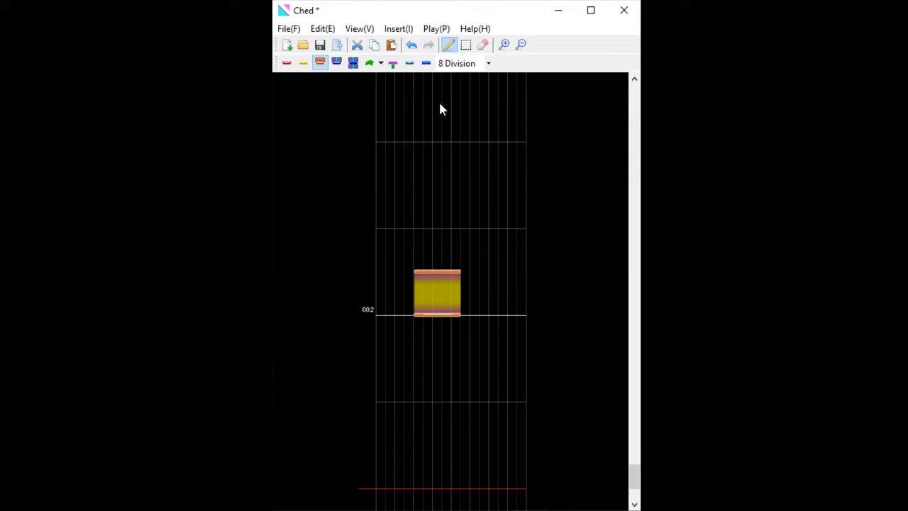
{"action": "key", "text": "ctrl+z"}
{"action": "left_click", "coordinate": [438, 314]}
{"action": "left_click_drag", "start_coordinate": [444, 271], "coordinate": [440, 304]}
{"action": "scroll", "coordinate": [444, 99], "scroll_direction": "up", "scroll_amount": 2}
{"action": "scroll", "coordinate": [500, 302], "scroll_direction": "up", "scroll_amount": 1}
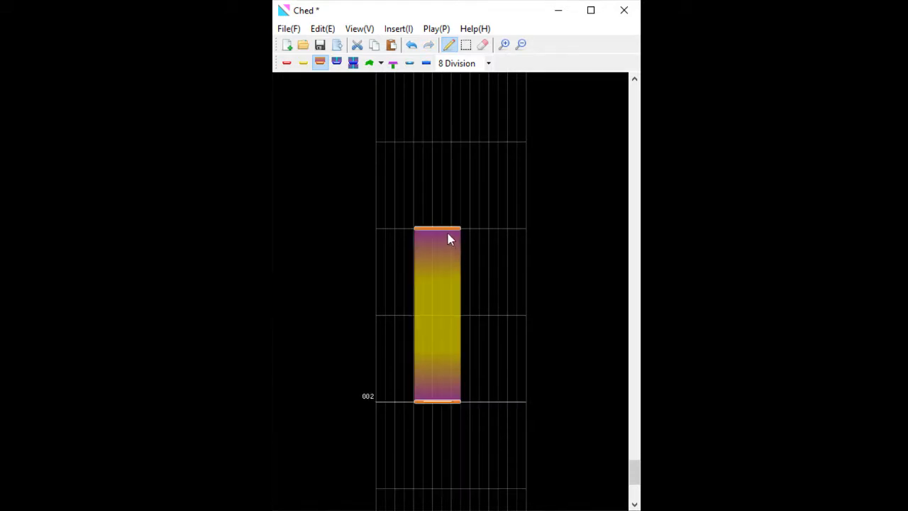
Shorten the Hold's end to halfway between beats 2 and 3, and undo both the shortening and the Hold
{"action": "left_click_drag", "start_coordinate": [448, 239], "coordinate": [454, 280]}
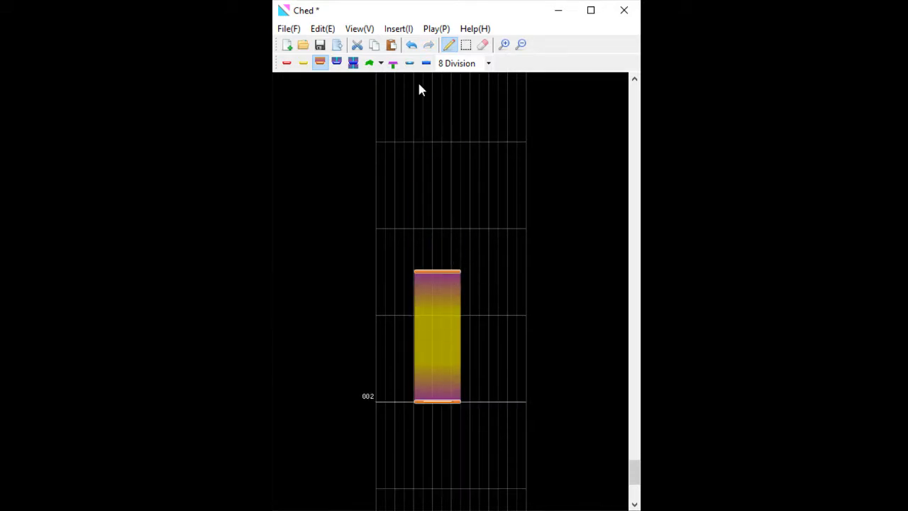
{"action": "key", "text": "ctrl+z"}
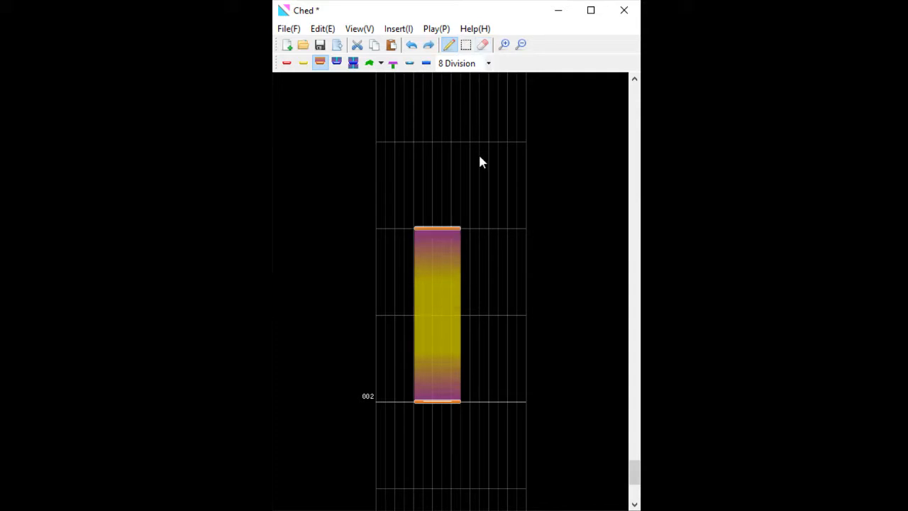
{"action": "key", "text": "ctrl+z"}
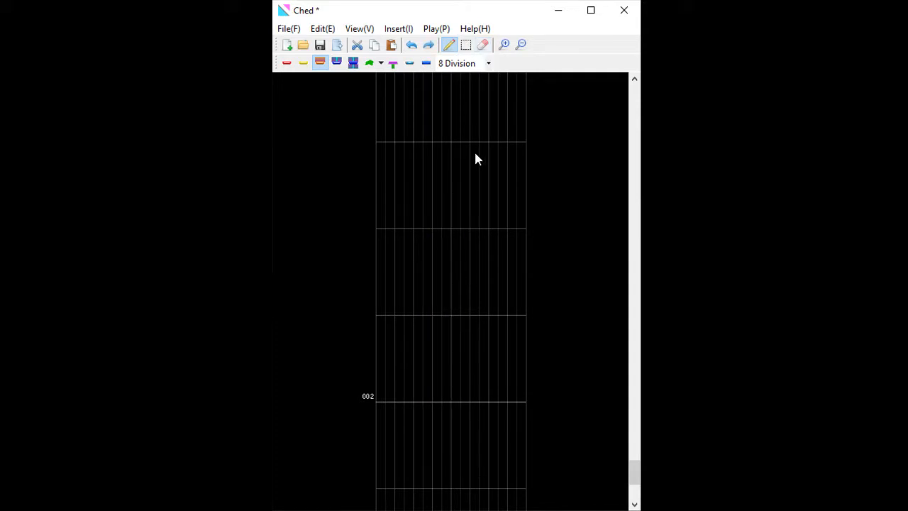
Add a five-lane Slide from the measure 002 line with its end at beat 3, four lanes further left
{"action": "left_click", "coordinate": [337, 65]}
{"action": "left_click", "coordinate": [453, 403]}
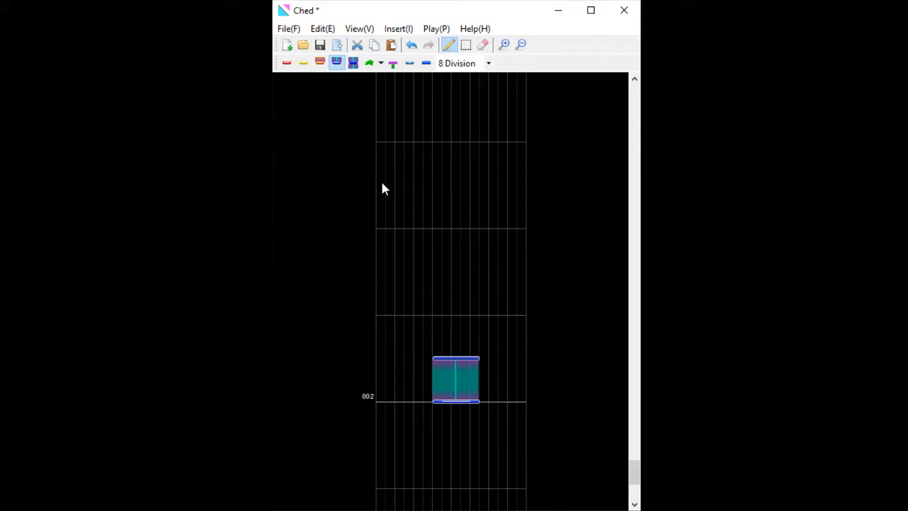
{"action": "left_click", "coordinate": [339, 68]}
{"action": "left_click_drag", "start_coordinate": [459, 362], "coordinate": [421, 223]}
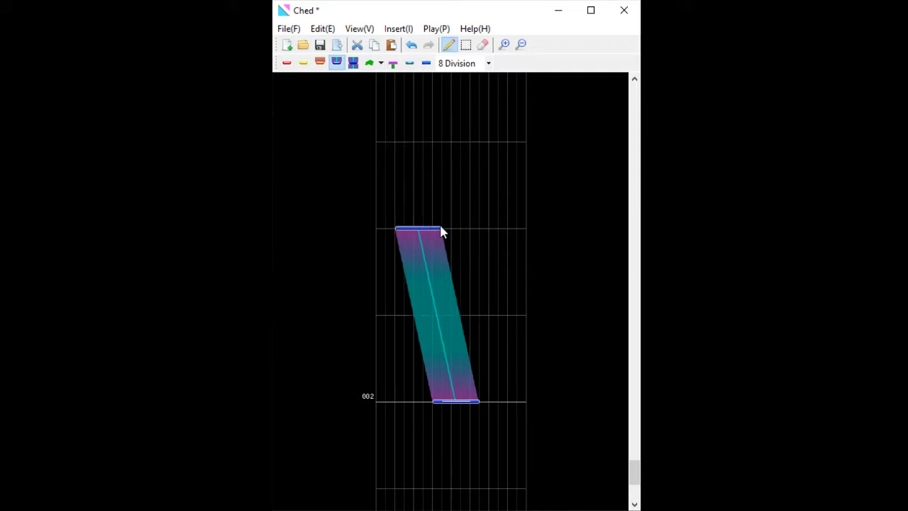
Move the whole Slide two lanes right to start half a beat before measure 002, and widen its end to 12 lanes
{"action": "left_click_drag", "start_coordinate": [450, 402], "coordinate": [466, 315]}
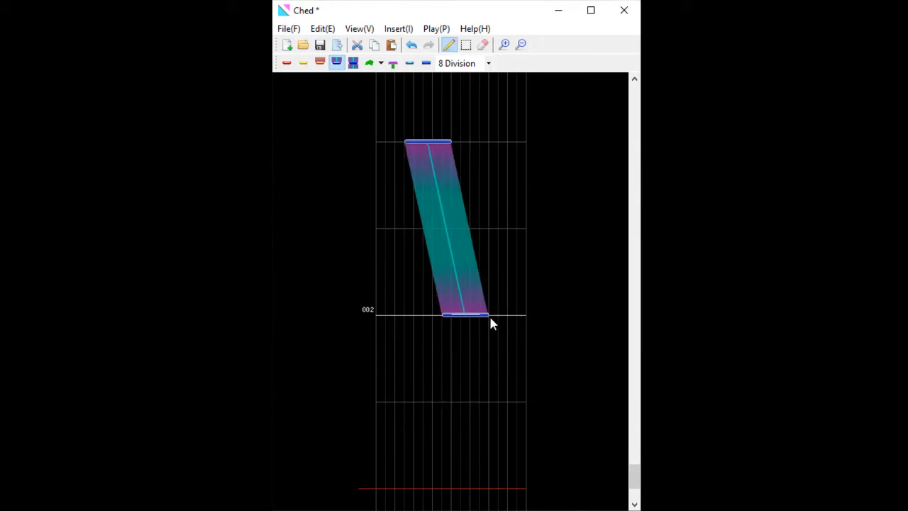
{"action": "left_click_drag", "start_coordinate": [485, 315], "coordinate": [473, 369]}
{"action": "scroll", "coordinate": [448, 286], "scroll_direction": "up", "scroll_amount": 1}
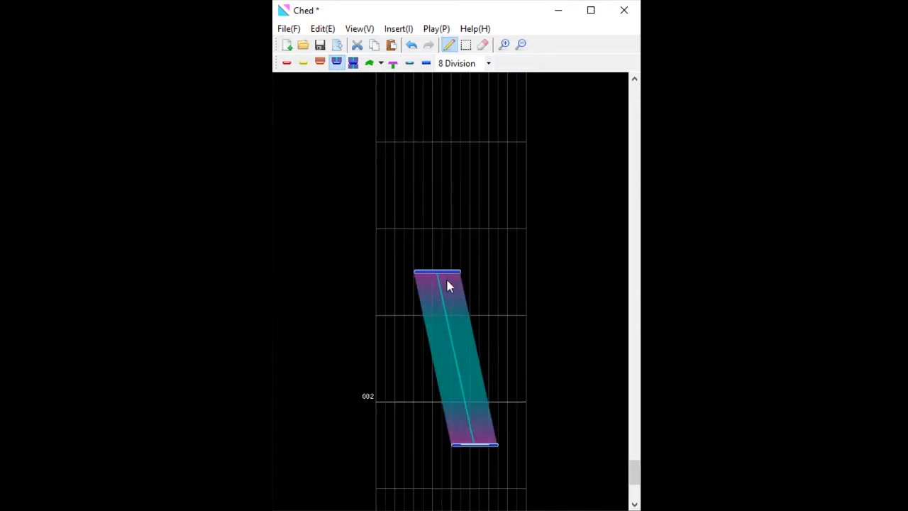
{"action": "left_click_drag", "start_coordinate": [462, 272], "coordinate": [529, 278]}
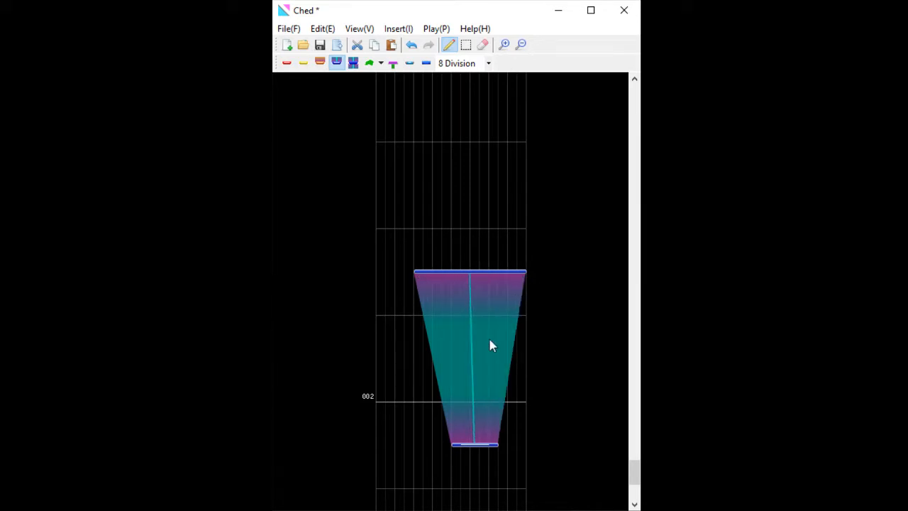
Move the Slide back to the measure 002 line with a three-lane start, and span its end across the 14 leftmost lanes
{"action": "left_click_drag", "start_coordinate": [479, 444], "coordinate": [440, 402]}
{"action": "left_click_drag", "start_coordinate": [488, 227], "coordinate": [517, 227]}
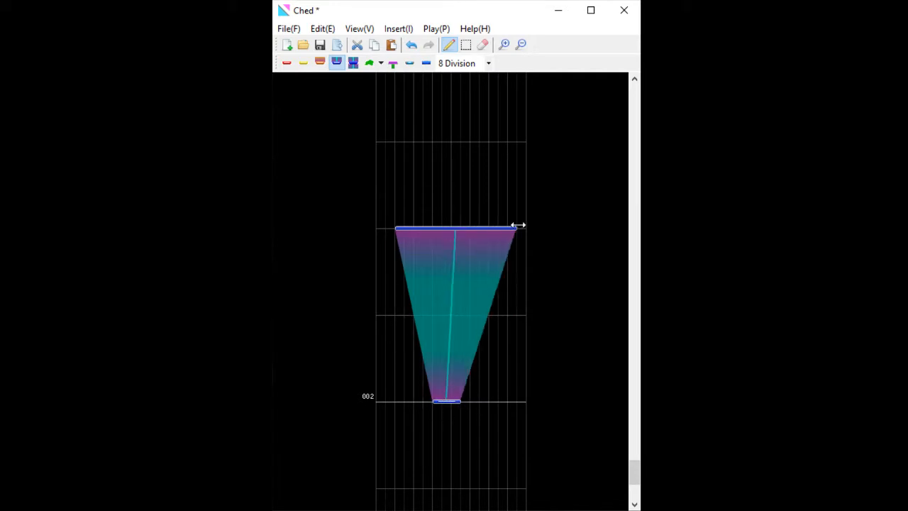
{"action": "left_click_drag", "start_coordinate": [394, 228], "coordinate": [386, 228]}
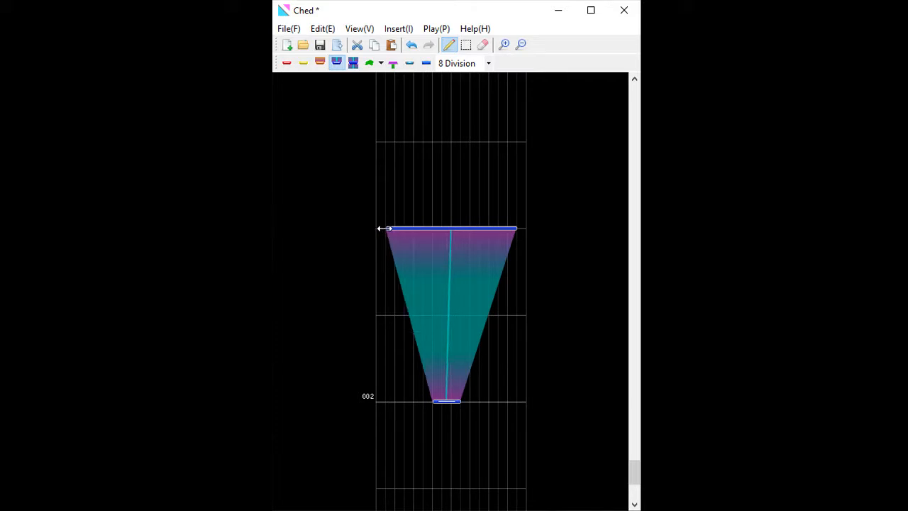
{"action": "left_click_drag", "start_coordinate": [455, 228], "coordinate": [446, 228]}
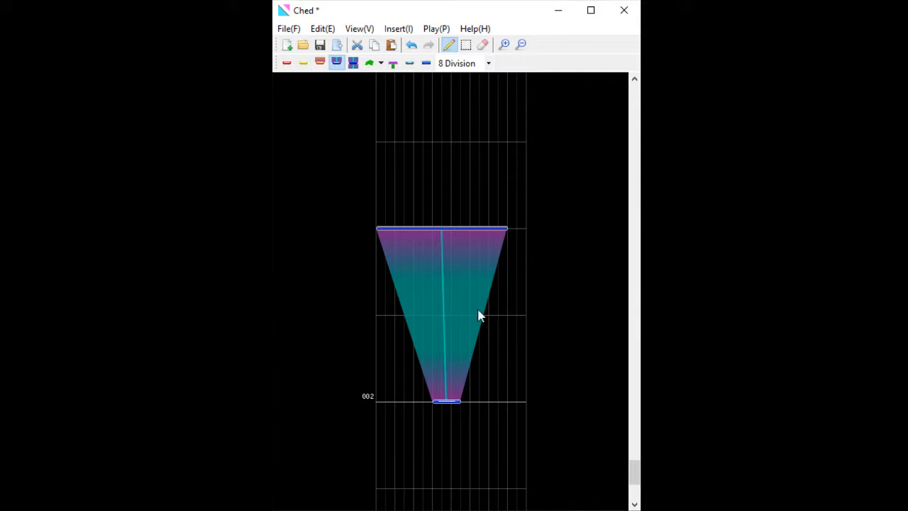
Add a control point to the Slide and place it one lane wide, half a beat after the measure 002 line
{"action": "left_click", "coordinate": [453, 269]}
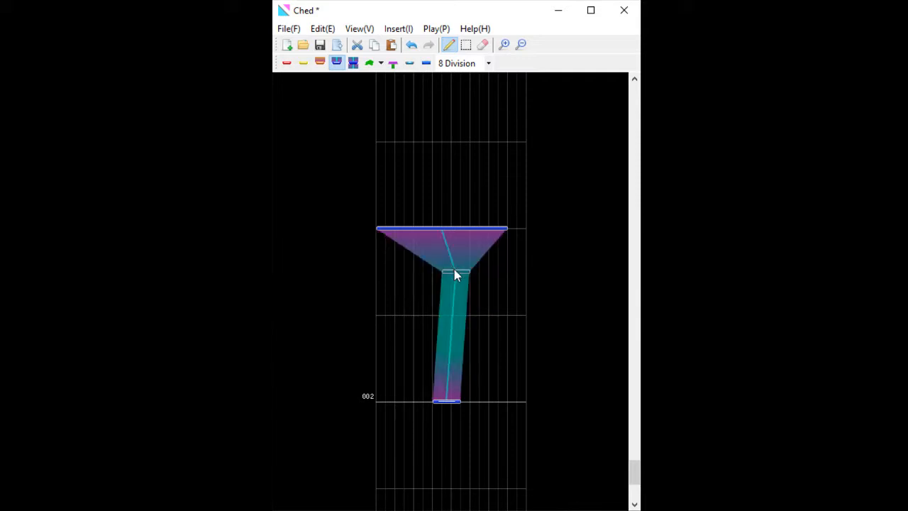
{"action": "left_click_drag", "start_coordinate": [454, 272], "coordinate": [438, 333]}
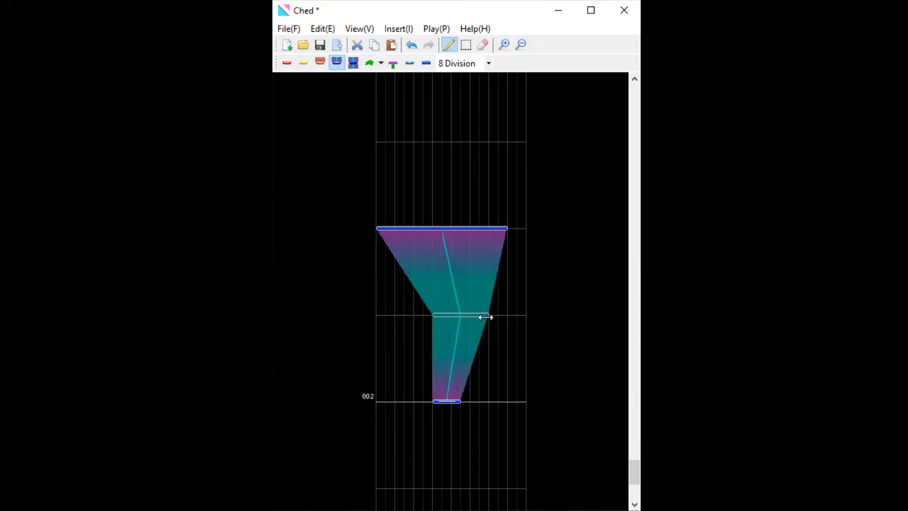
{"action": "left_click_drag", "start_coordinate": [486, 317], "coordinate": [469, 346]}
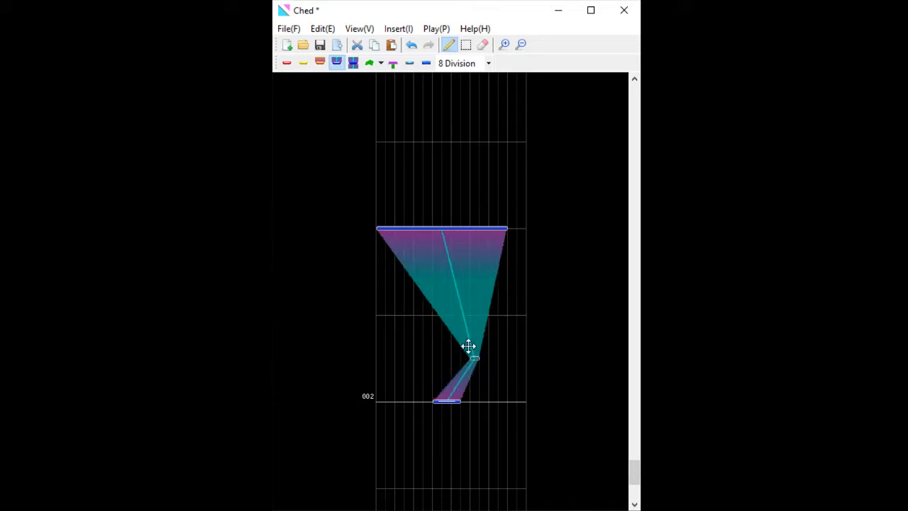
Add a second control point to the Slide and set it at beat 2, nine lanes wide
{"action": "left_click", "coordinate": [449, 298]}
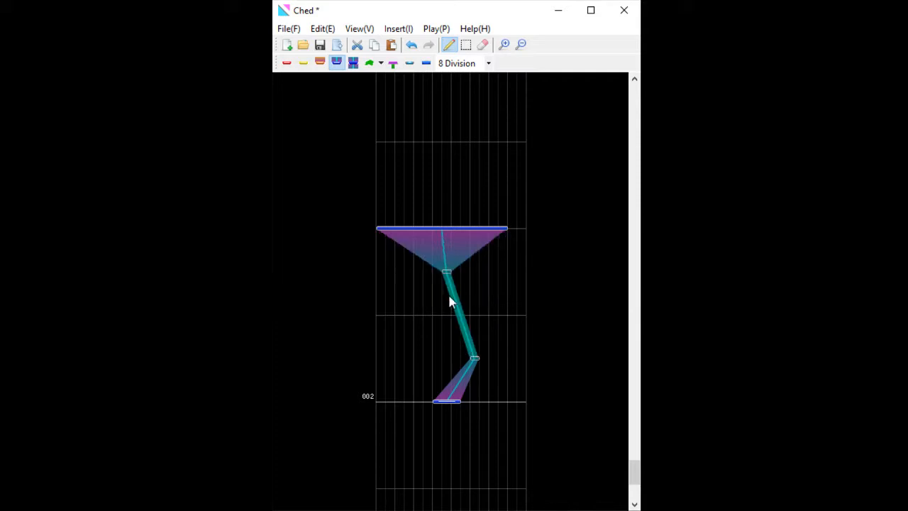
{"action": "left_click_drag", "start_coordinate": [441, 280], "coordinate": [493, 318]}
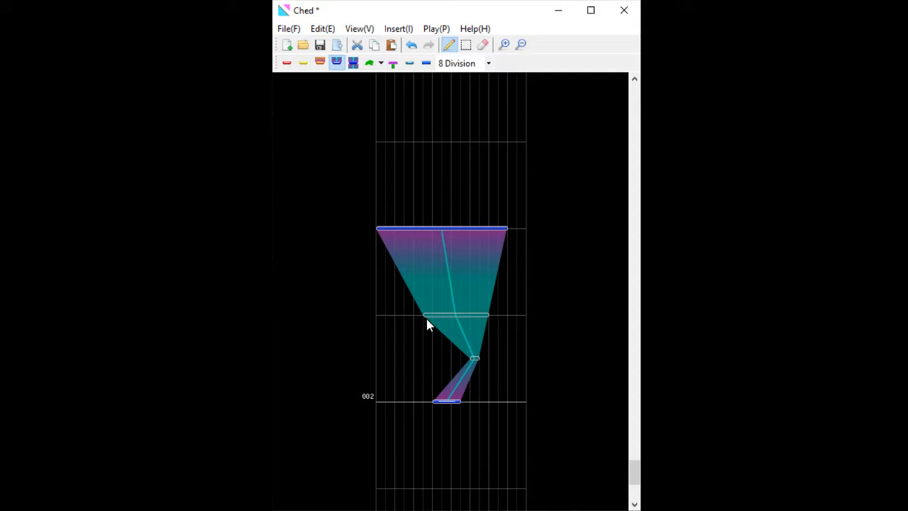
{"action": "left_click_drag", "start_coordinate": [423, 316], "coordinate": [404, 317]}
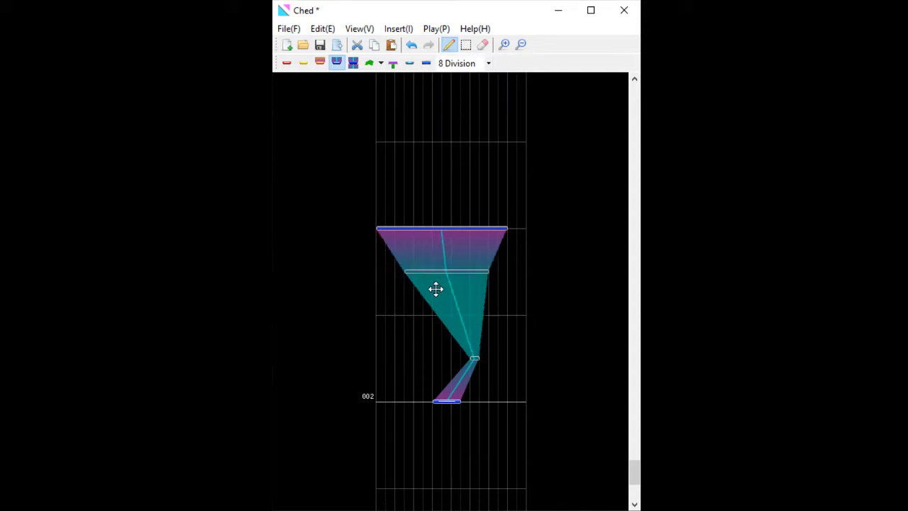
Set the quantization to 16 Division and move the Slide's upper control point a quarter beat past beat 2
{"action": "left_click", "coordinate": [489, 63]}
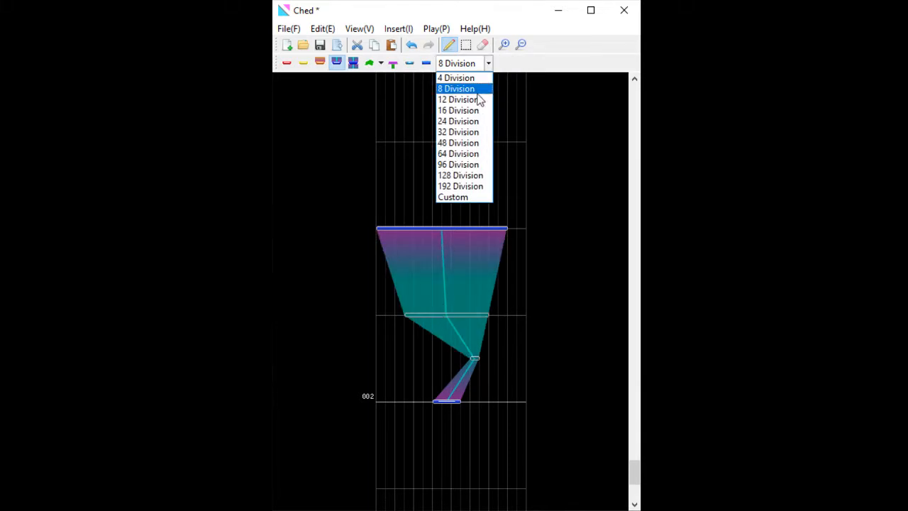
{"action": "left_click", "coordinate": [468, 97]}
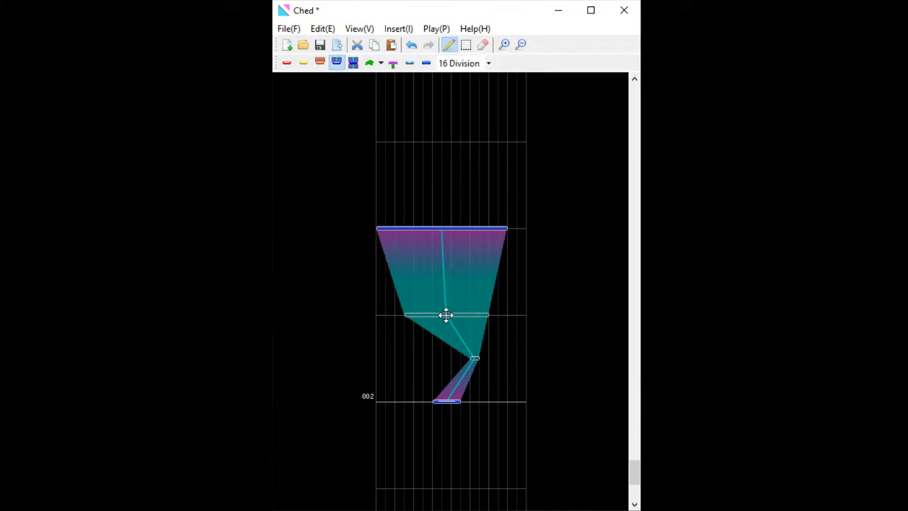
{"action": "left_click_drag", "start_coordinate": [447, 315], "coordinate": [448, 288]}
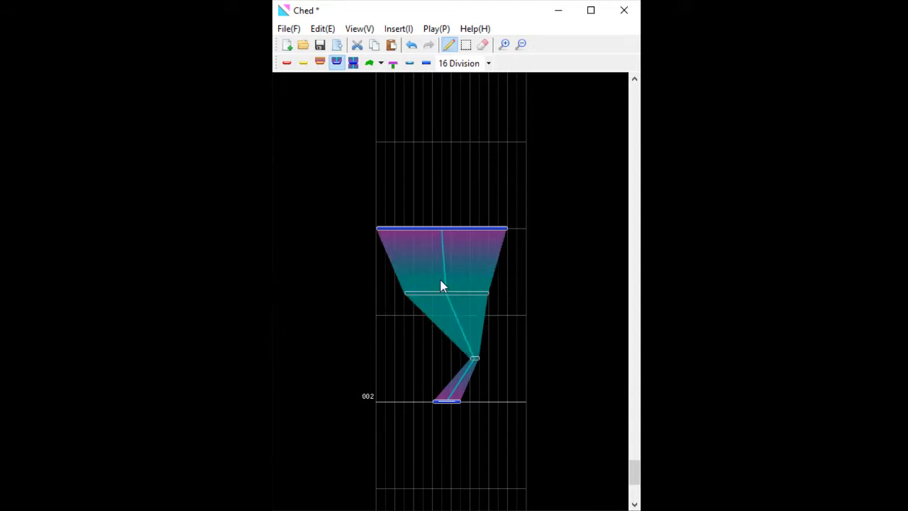
Extend the Slide's end up to beat 4 of measure 002
{"action": "left_click_drag", "start_coordinate": [450, 226], "coordinate": [450, 144]}
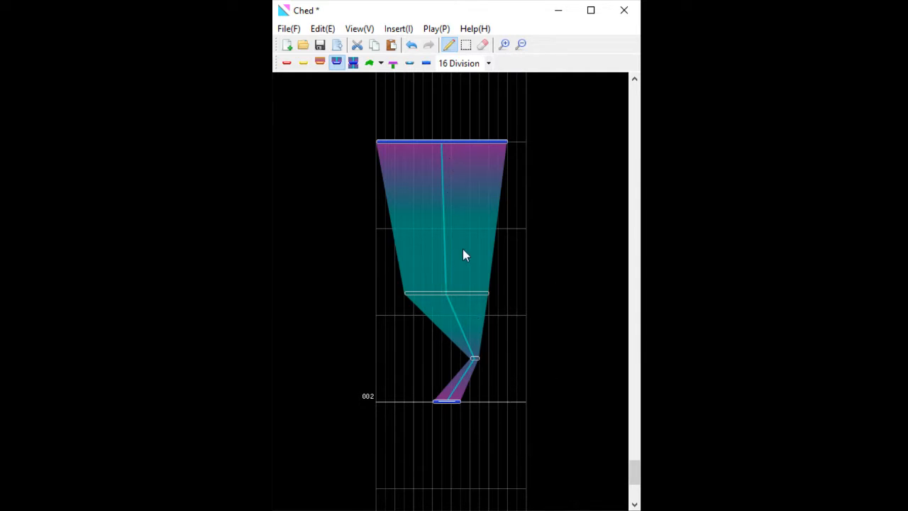
{"action": "scroll", "coordinate": [455, 276], "scroll_direction": "down", "scroll_amount": 1}
{"action": "scroll", "coordinate": [456, 276], "scroll_direction": "up", "scroll_amount": 3}
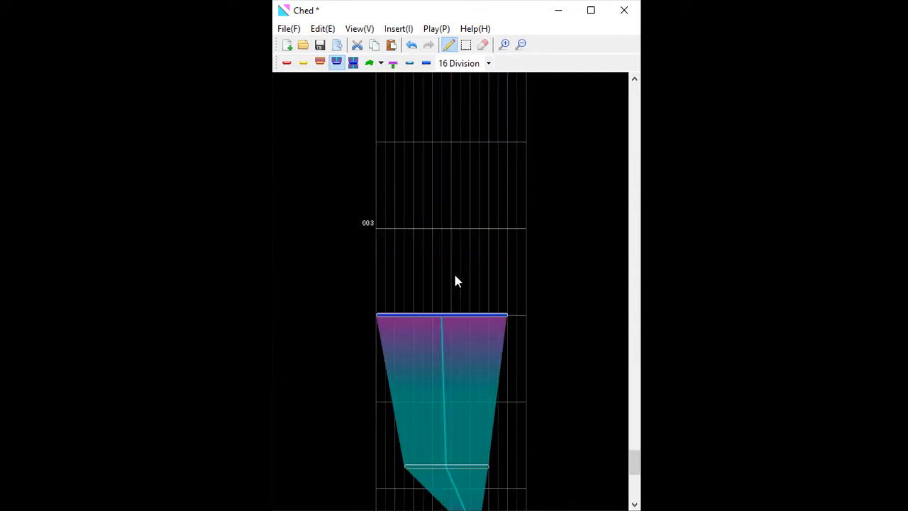
Add a visible Slide step to the Slide at beat 3 of measure 002
{"action": "scroll", "coordinate": [455, 276], "scroll_direction": "down", "scroll_amount": 1}
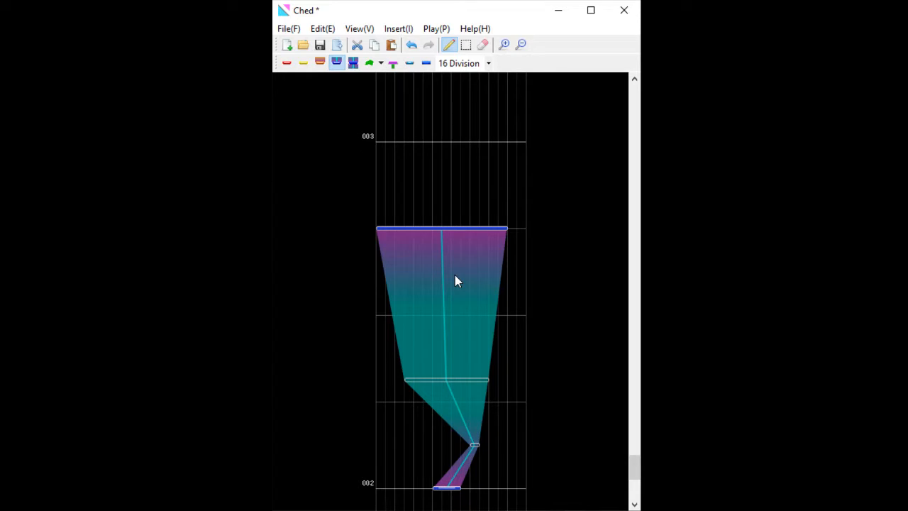
{"action": "left_click", "coordinate": [354, 63]}
{"action": "scroll", "coordinate": [454, 320], "scroll_direction": "down", "scroll_amount": 1}
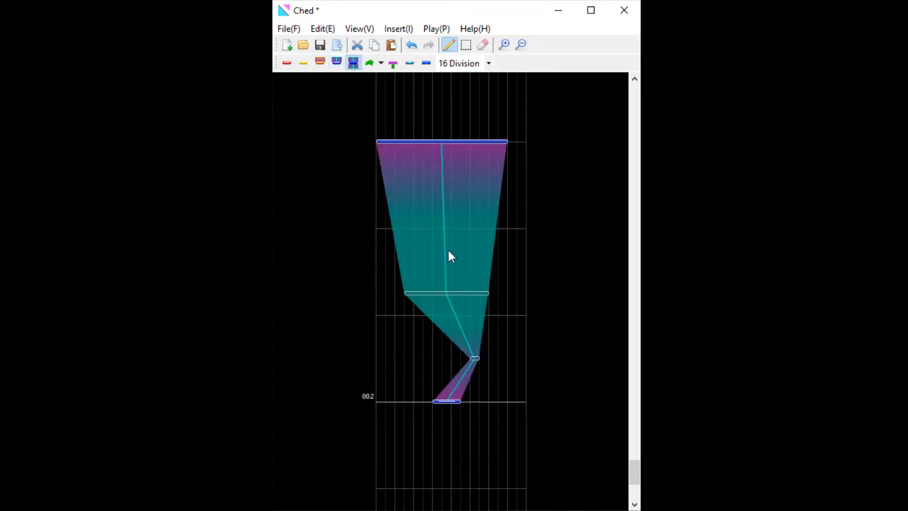
{"action": "scroll", "coordinate": [448, 255], "scroll_direction": "up", "scroll_amount": 1}
{"action": "left_click", "coordinate": [438, 323]}
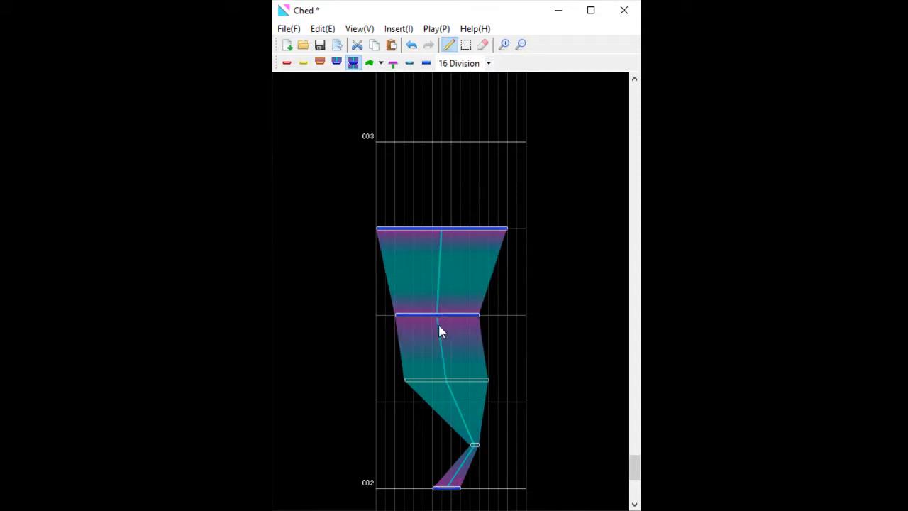
Resize the new visible Slide step to five lanes wide and place it a quarter beat past beat 3
{"action": "left_click_drag", "start_coordinate": [440, 314], "coordinate": [483, 315]}
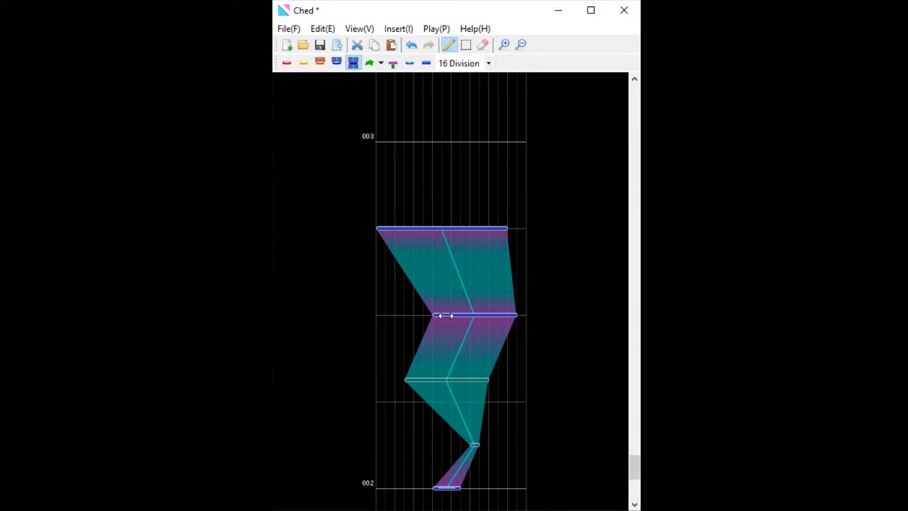
{"action": "left_click_drag", "start_coordinate": [436, 315], "coordinate": [454, 315]}
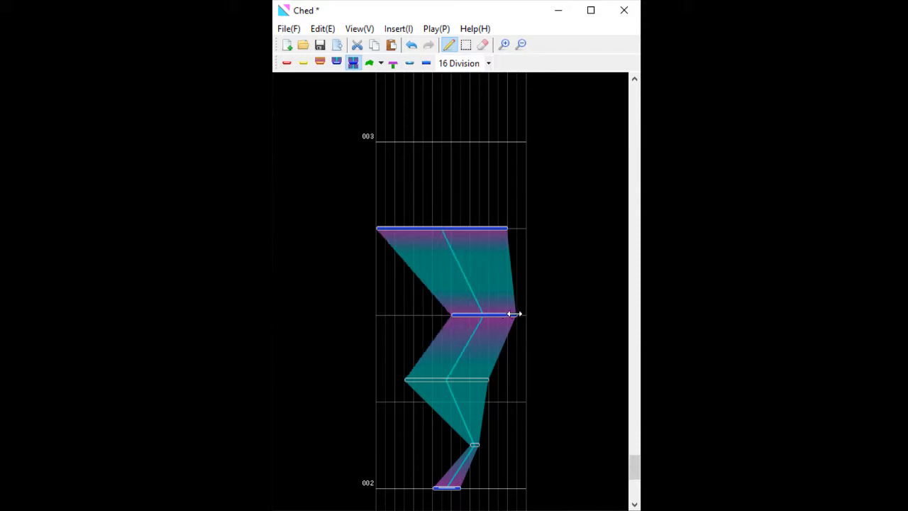
{"action": "left_click_drag", "start_coordinate": [514, 314], "coordinate": [457, 324]}
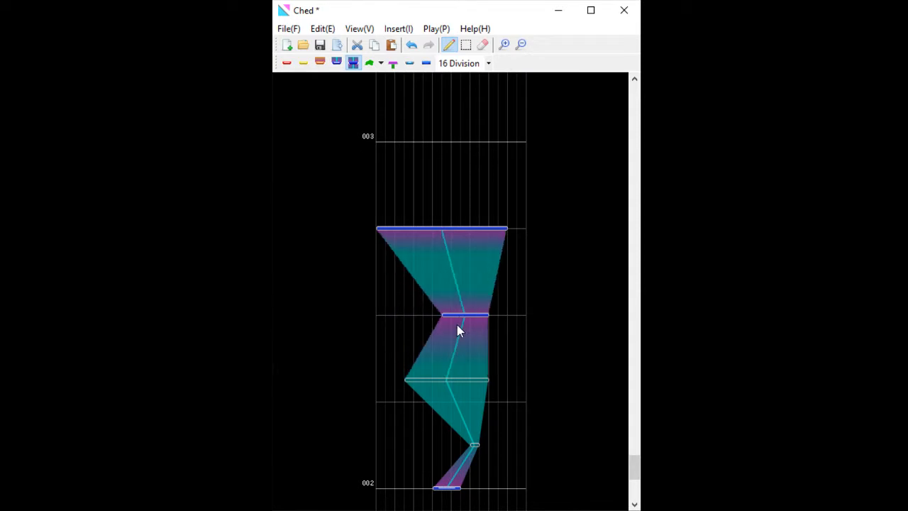
{"action": "scroll", "coordinate": [467, 375], "scroll_direction": "down", "scroll_amount": 1}
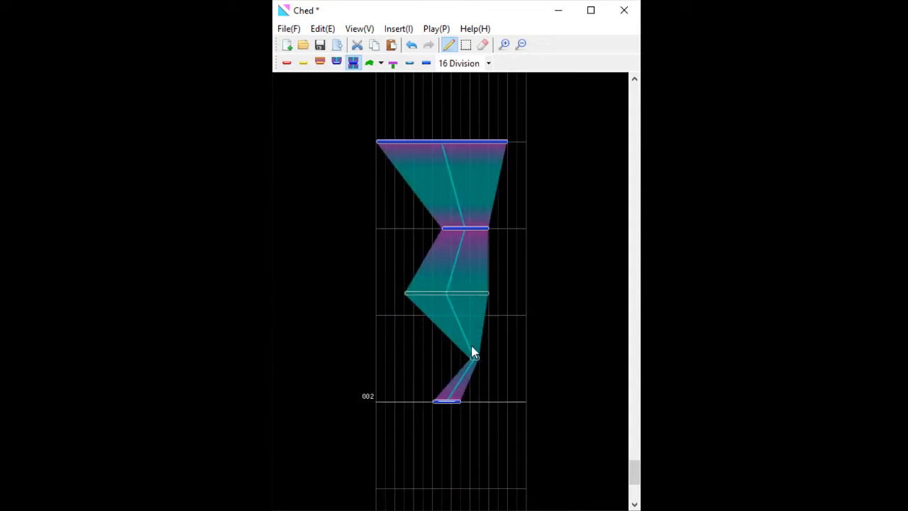
{"action": "scroll", "coordinate": [471, 346], "scroll_direction": "up", "scroll_amount": 1}
{"action": "left_click_drag", "start_coordinate": [464, 314], "coordinate": [466, 291]}
{"action": "scroll", "coordinate": [466, 291], "scroll_direction": "down", "scroll_amount": 1}
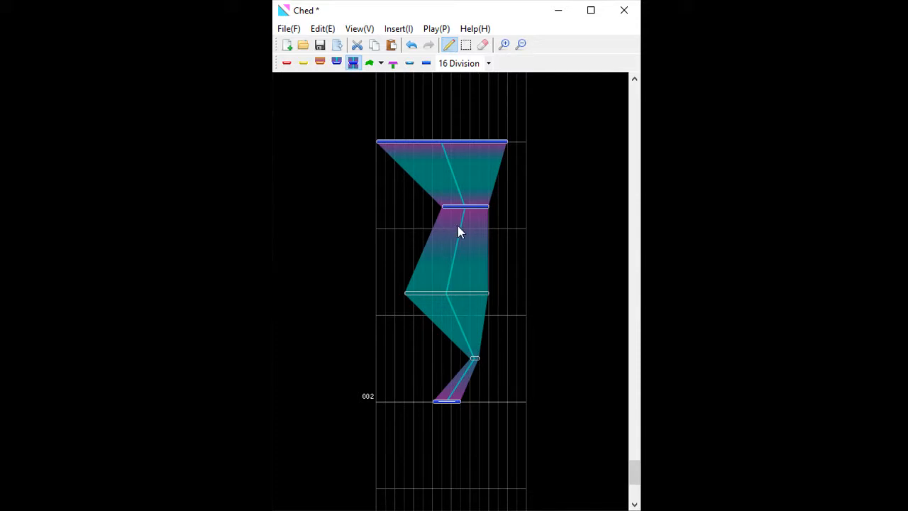
Draw a three-lane-wide Slide from the measure 003 line, slanting right to a quarter beat before beat 4, and undo any stray Slide
{"action": "scroll", "coordinate": [452, 217], "scroll_direction": "up", "scroll_amount": 4}
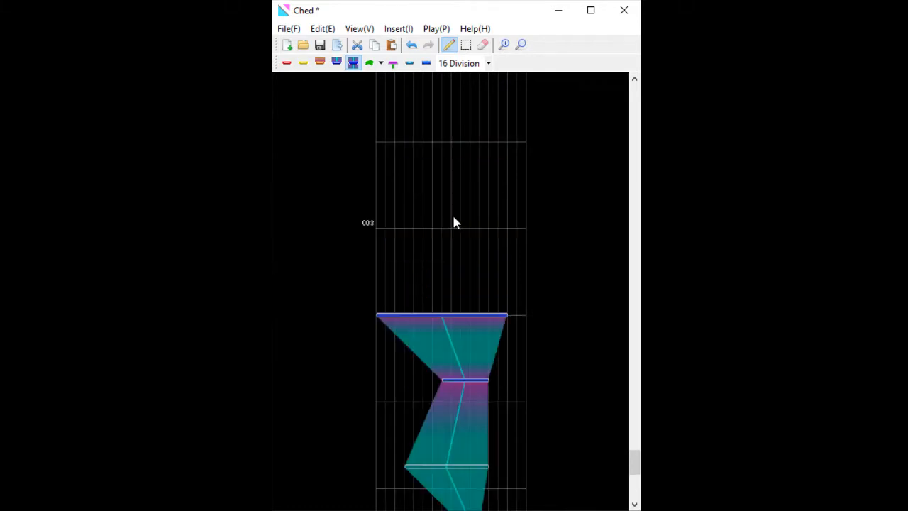
{"action": "left_click", "coordinate": [336, 65]}
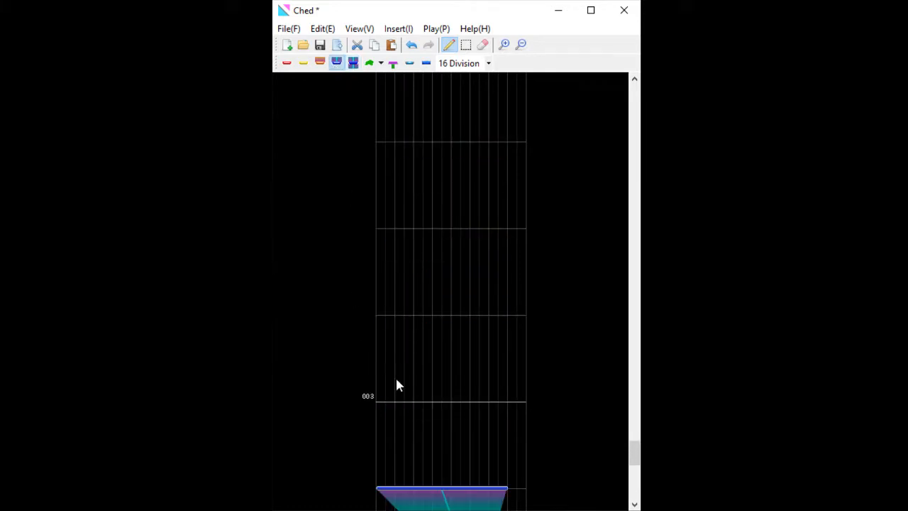
{"action": "mouse_move", "coordinate": [427, 389]}
{"action": "left_mouse_down"}
{"action": "mouse_move", "coordinate": [474, 259]}
{"action": "mouse_move", "coordinate": [484, 165]}
{"action": "left_mouse_up"}
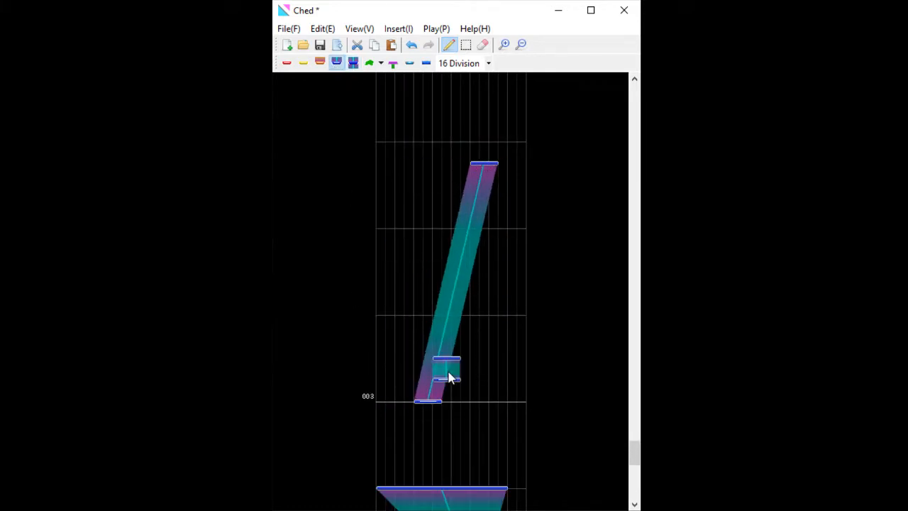
{"action": "key", "text": "ctrl+z"}
Add control points to the new Slide at each quarter beat up to beat 2, shifting each one lane further right than the previous
{"action": "left_click", "coordinate": [436, 380]}
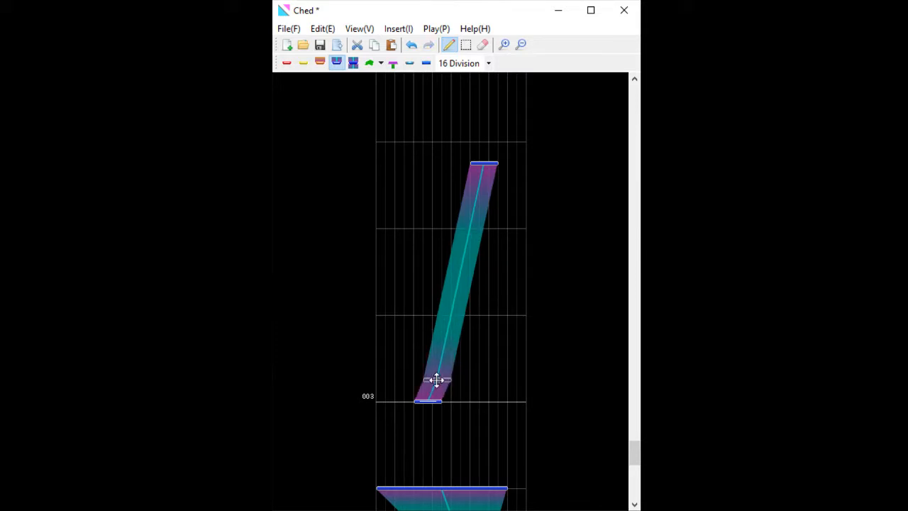
{"action": "left_click_drag", "start_coordinate": [437, 379], "coordinate": [447, 378]}
{"action": "left_click", "coordinate": [455, 359]}
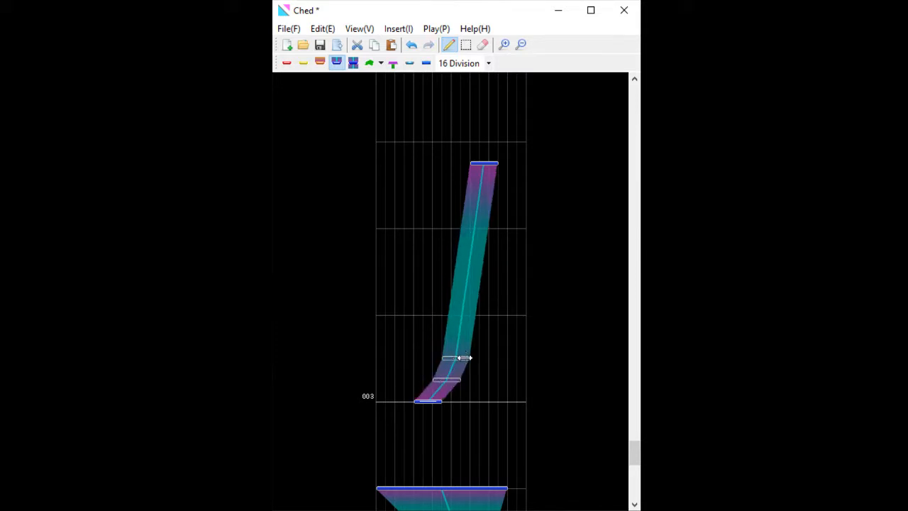
{"action": "left_click", "coordinate": [463, 336]}
{"action": "left_click", "coordinate": [467, 316]}
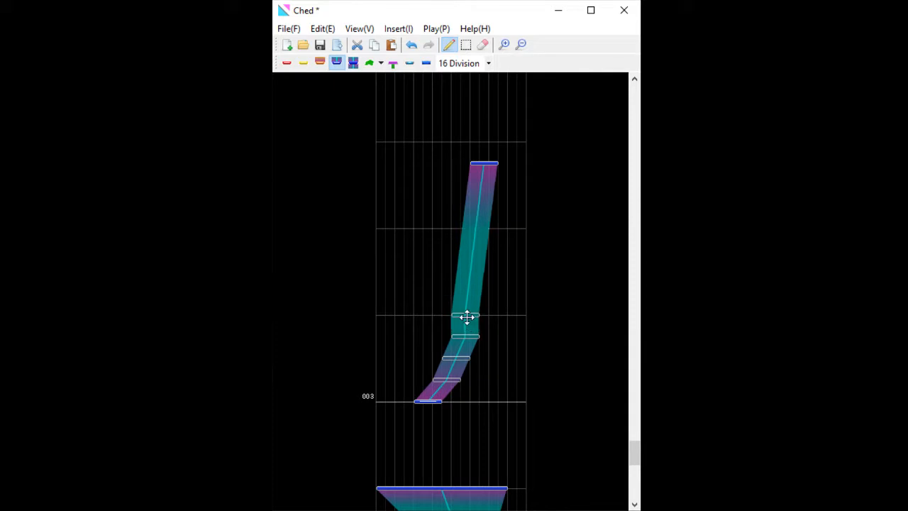
{"action": "left_click_drag", "start_coordinate": [466, 316], "coordinate": [480, 310]}
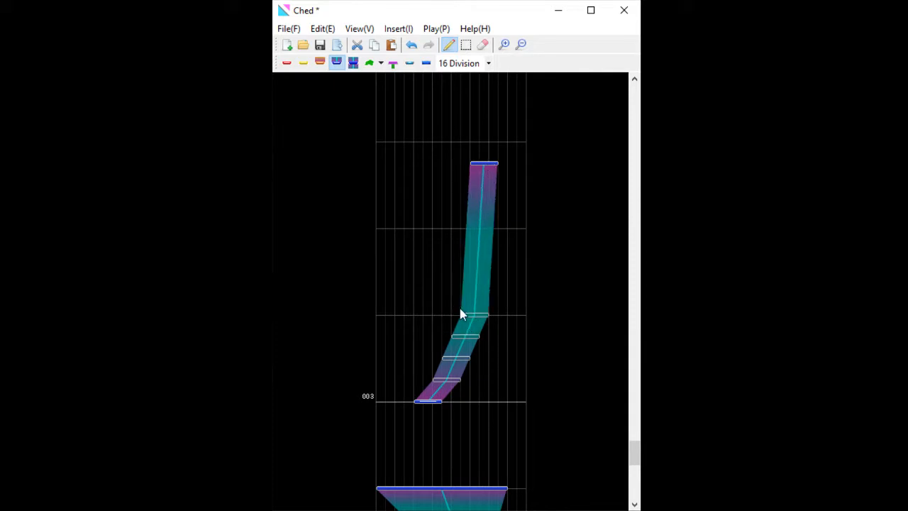
Add a control point a quarter beat past beat 2 and align it with the lanes of the Slide's end
{"action": "left_click_drag", "start_coordinate": [479, 163], "coordinate": [475, 164]}
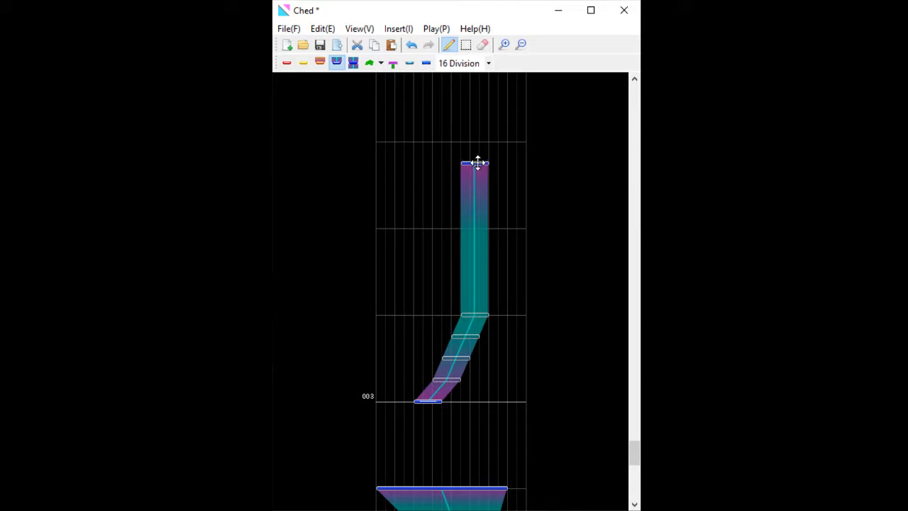
{"action": "left_click_drag", "start_coordinate": [477, 163], "coordinate": [487, 164]}
{"action": "left_click", "coordinate": [478, 293]}
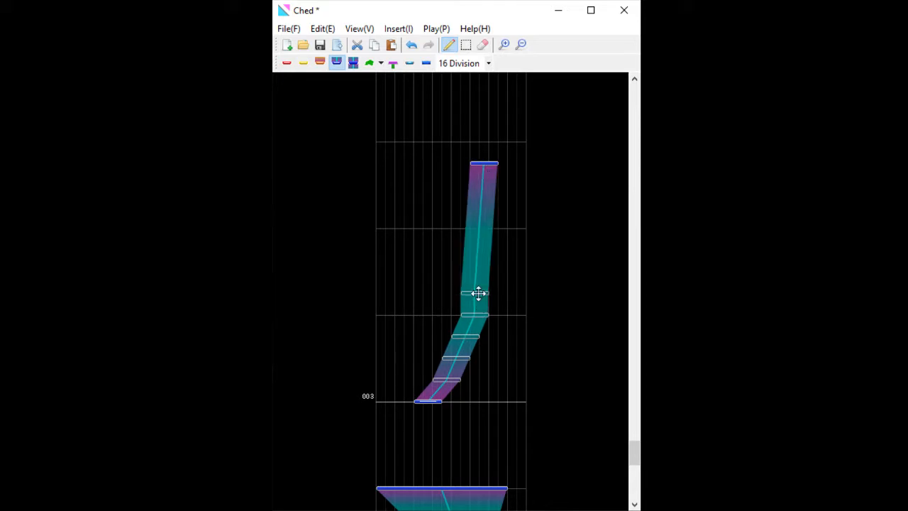
{"action": "left_click_drag", "start_coordinate": [478, 293], "coordinate": [488, 294]}
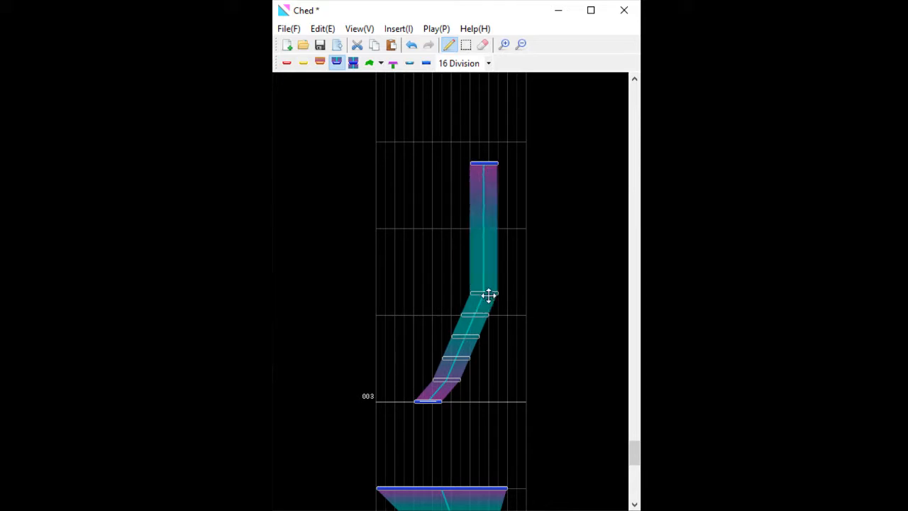
Bend the Slide into a zigzag by shifting its lower control points sideways and adding two left-shifted points around beat 3 of measure 003
{"action": "left_click_drag", "start_coordinate": [458, 359], "coordinate": [485, 336]}
{"action": "left_click", "coordinate": [455, 382]}
{"action": "key", "text": "ctrl+z"}
{"action": "mouse_move", "coordinate": [449, 381]}
{"action": "left_mouse_down"}
{"action": "mouse_move", "coordinate": [472, 379]}
{"action": "mouse_move", "coordinate": [482, 357]}
{"action": "mouse_move", "coordinate": [469, 338]}
{"action": "left_mouse_up"}
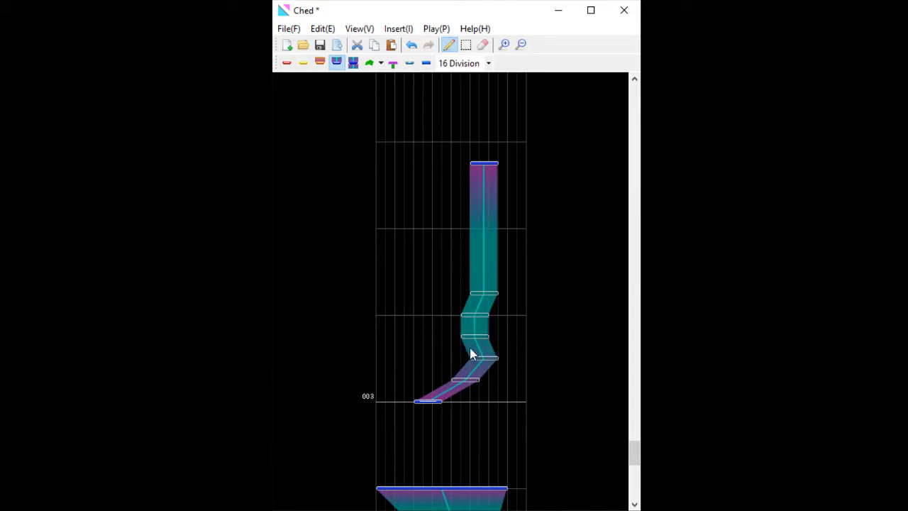
{"action": "left_click_drag", "start_coordinate": [473, 314], "coordinate": [455, 338]}
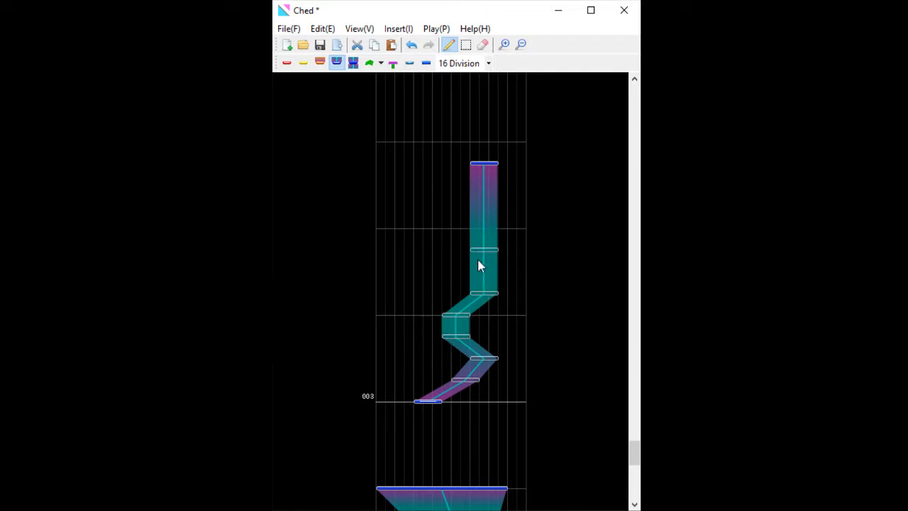
{"action": "left_click_drag", "start_coordinate": [479, 211], "coordinate": [424, 256]}
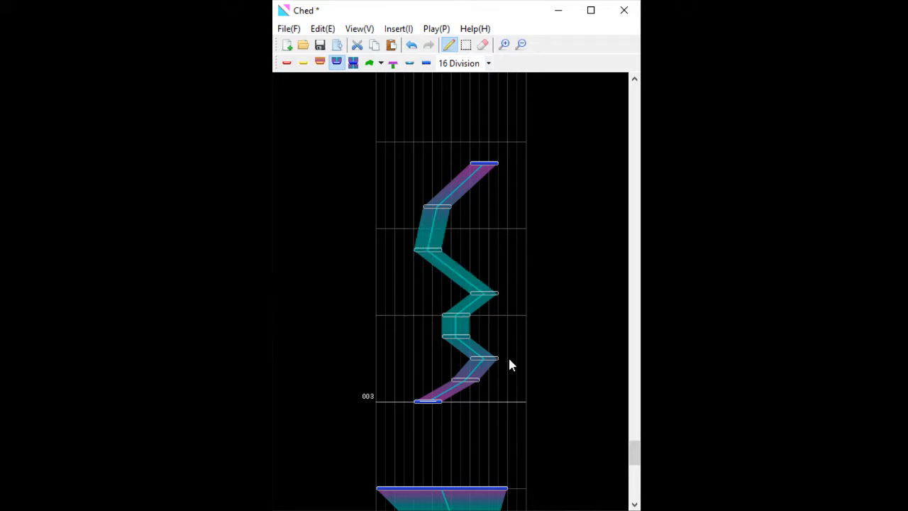
Select both Slides across measures 002 and 003 and delete them
{"action": "scroll", "coordinate": [510, 362], "scroll_direction": "down", "scroll_amount": 1}
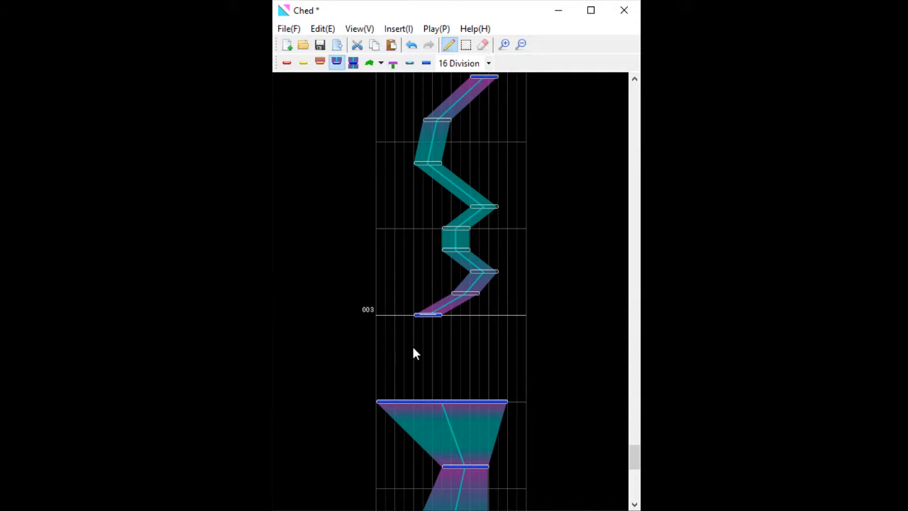
{"action": "scroll", "coordinate": [504, 274], "scroll_direction": "up", "scroll_amount": 2}
{"action": "scroll", "coordinate": [493, 262], "scroll_direction": "down", "scroll_amount": 5}
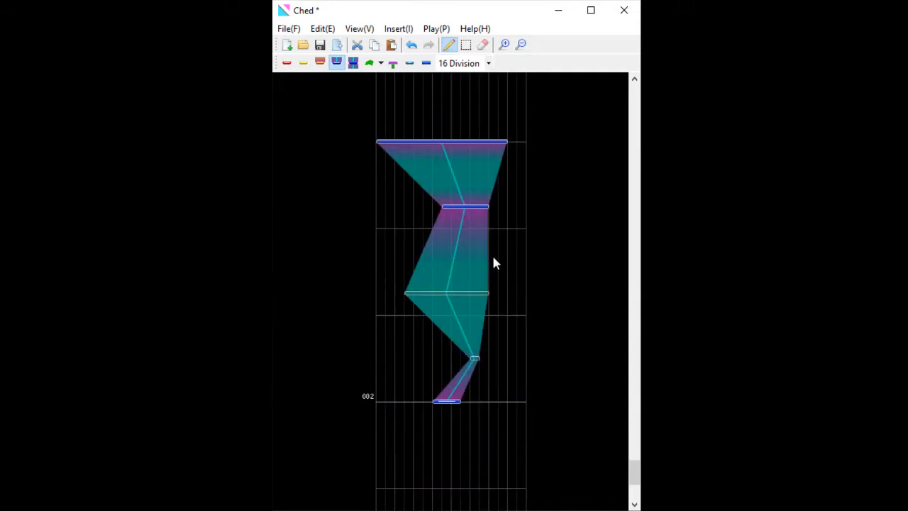
{"action": "scroll", "coordinate": [495, 262], "scroll_direction": "down", "scroll_amount": 3}
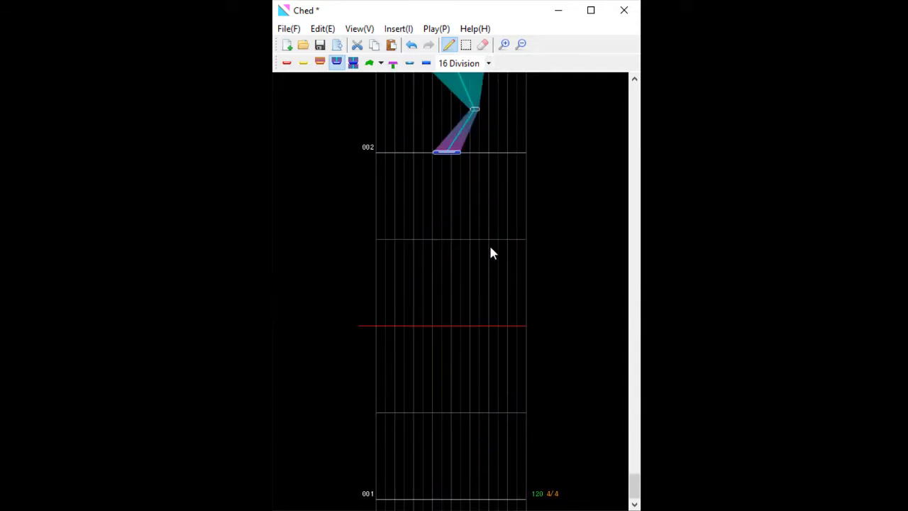
{"action": "scroll", "coordinate": [494, 253], "scroll_direction": "up", "scroll_amount": 7}
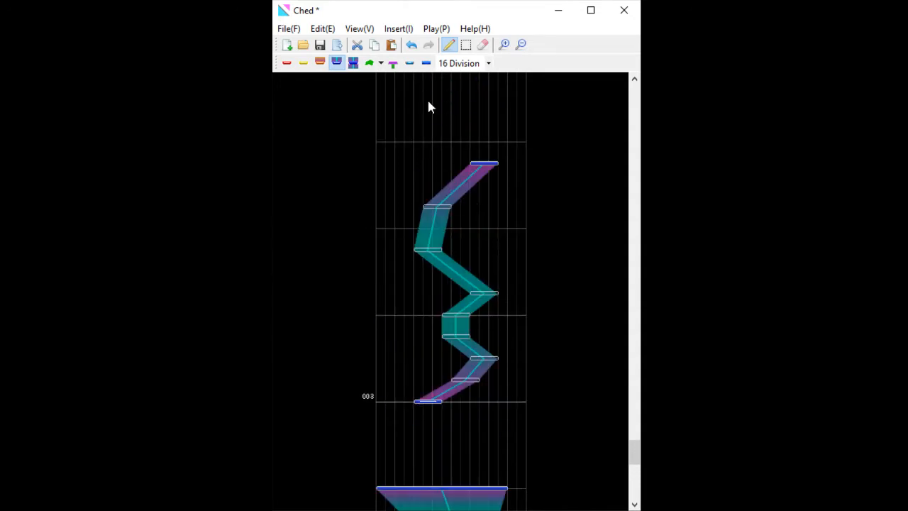
{"action": "left_click_drag", "start_coordinate": [401, 111], "coordinate": [535, 418]}
{"action": "scroll", "coordinate": [480, 336], "scroll_direction": "down", "scroll_amount": 4}
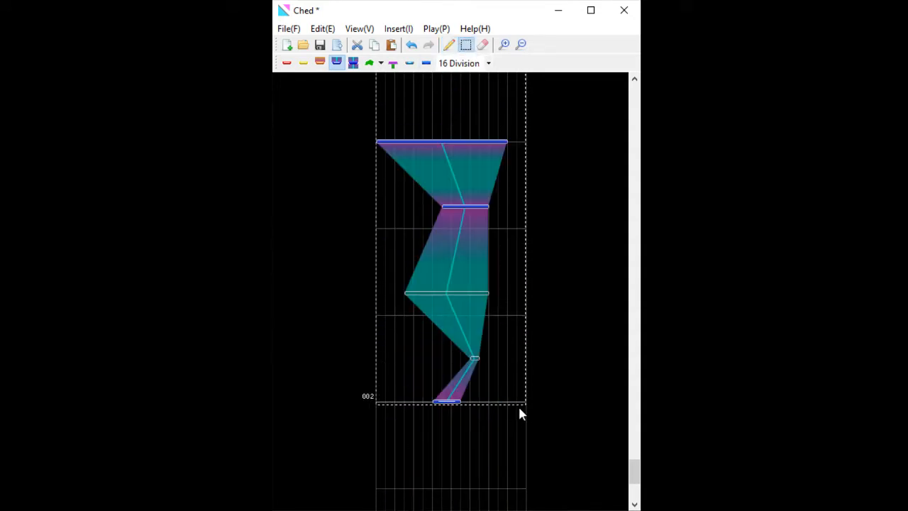
{"action": "key", "text": "Delete"}
Place a three-lane-wide Tap note at beat 2 of measure 002 and clear the leftover range selection
{"action": "scroll", "coordinate": [405, 123], "scroll_direction": "down", "scroll_amount": 1}
{"action": "left_click", "coordinate": [290, 65]}
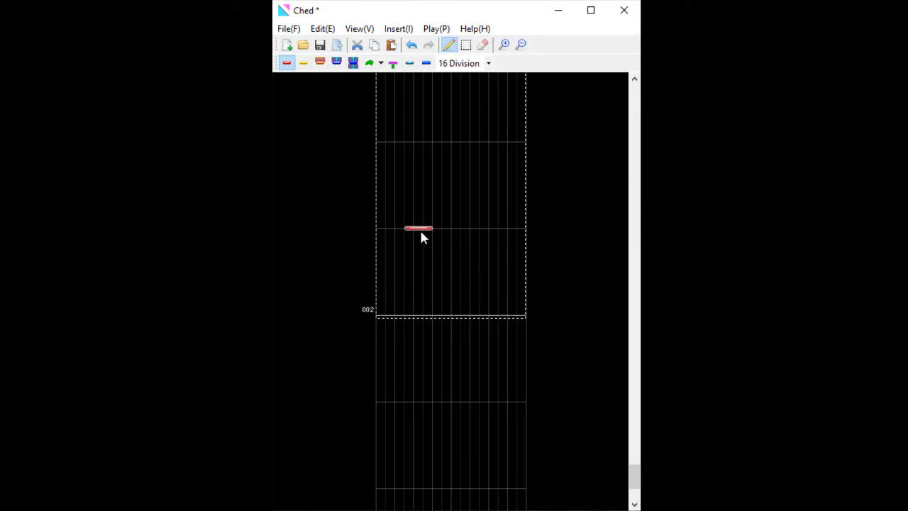
{"action": "left_click", "coordinate": [465, 44]}
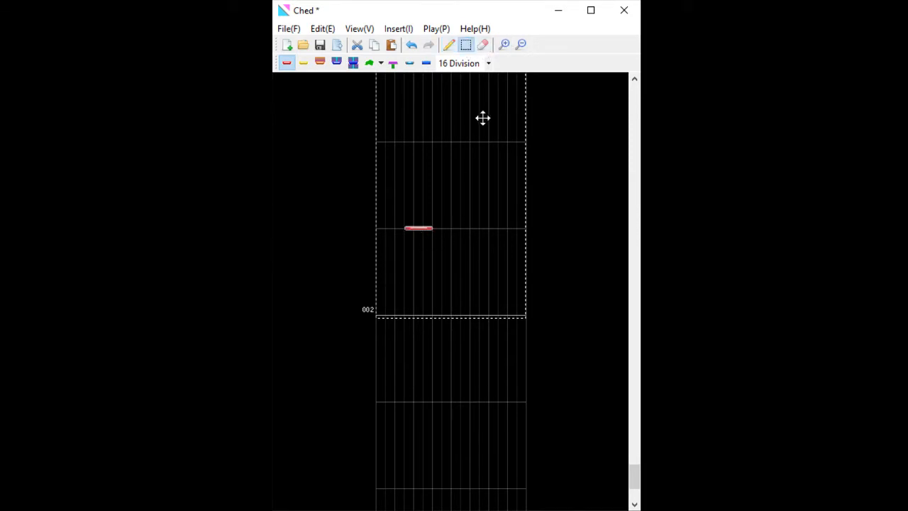
{"action": "left_click", "coordinate": [476, 362]}
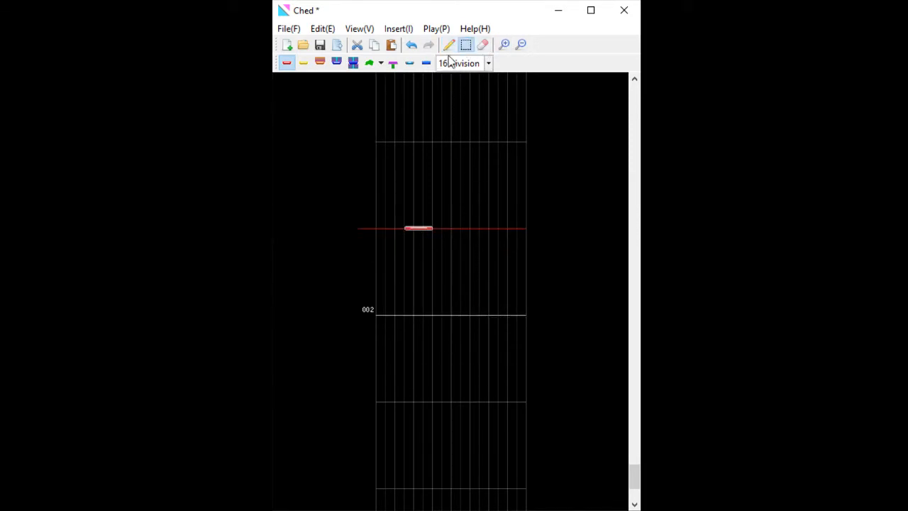
Attach an AIR UP to the Tap note and move the Tap two lanes right, a quarter beat past the measure 002 line
{"action": "left_click", "coordinate": [381, 64]}
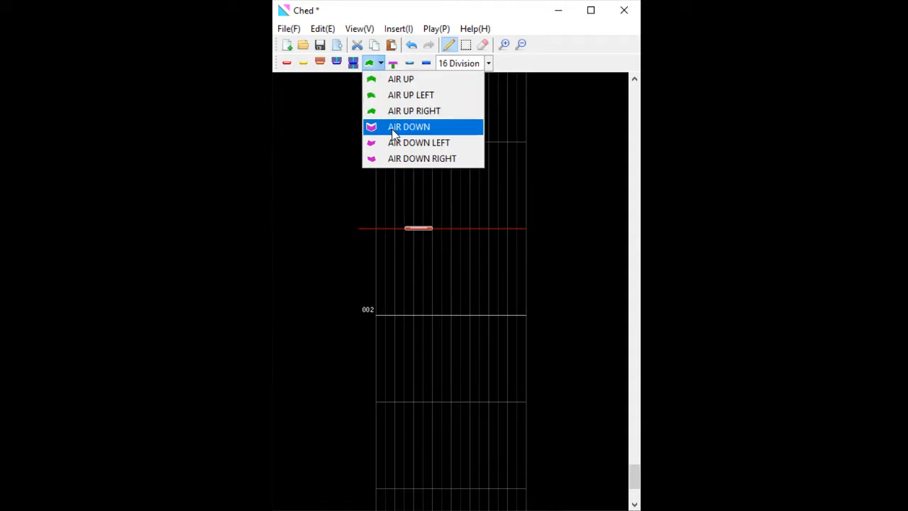
{"action": "left_click", "coordinate": [405, 79]}
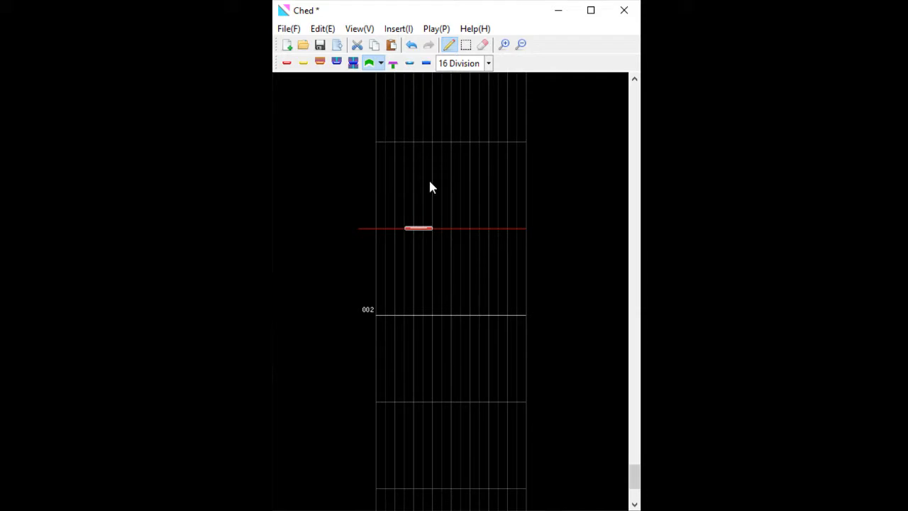
{"action": "left_click", "coordinate": [420, 228]}
{"action": "left_click", "coordinate": [287, 64]}
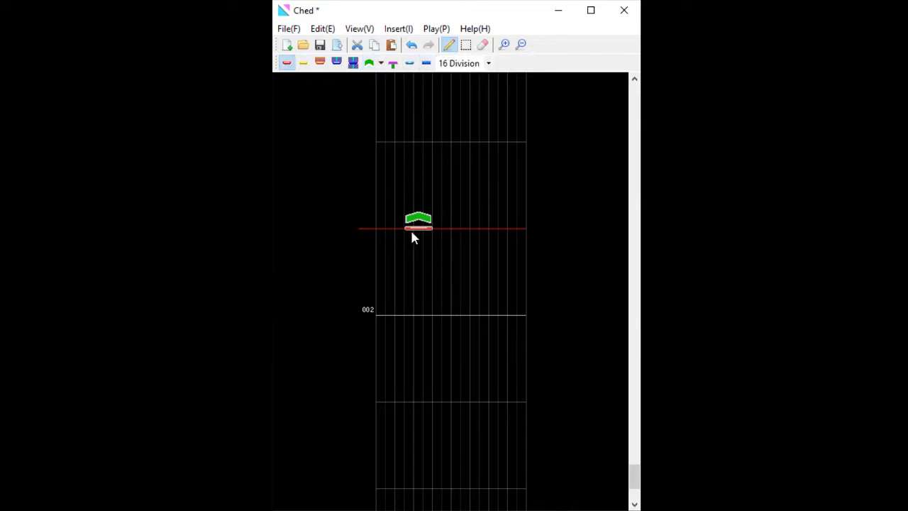
{"action": "left_click_drag", "start_coordinate": [413, 229], "coordinate": [439, 291]}
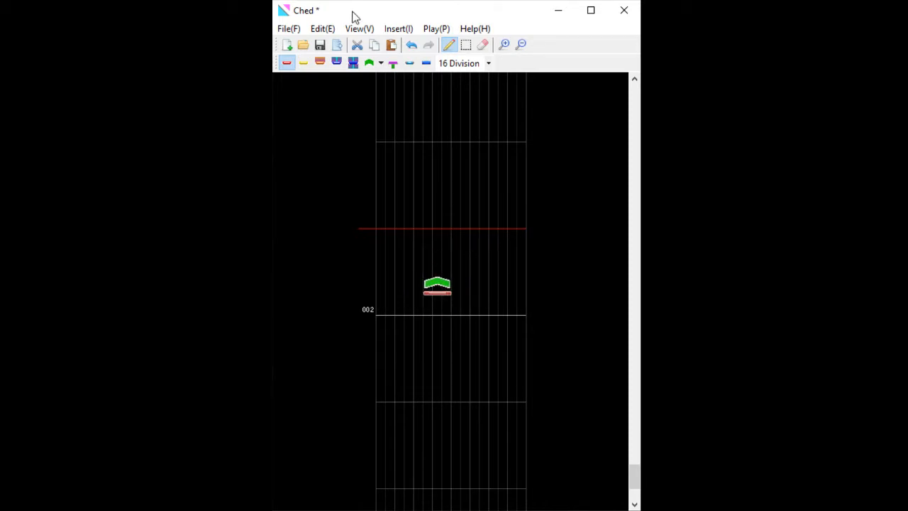
Move the Tap down onto the measure 002 line and replace its AIR UP with an AIR DOWN LEFT
{"action": "left_click", "coordinate": [383, 63]}
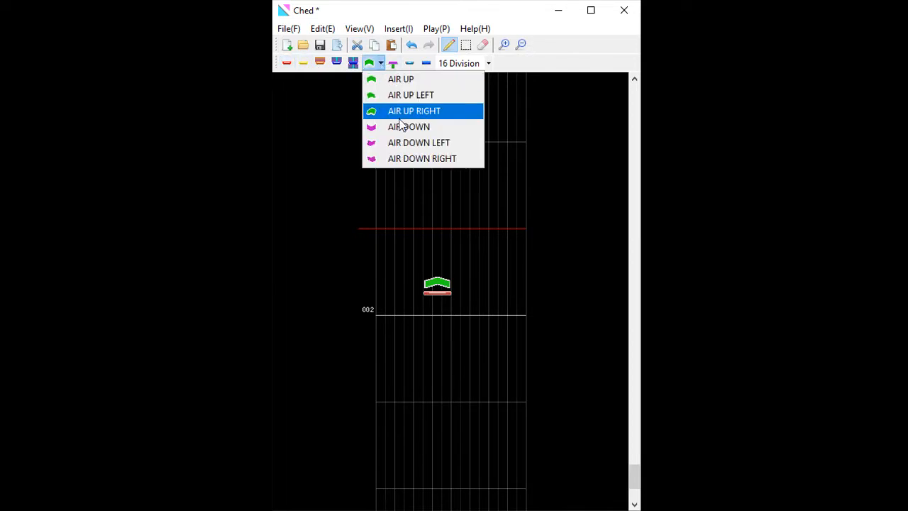
{"action": "left_click", "coordinate": [410, 144]}
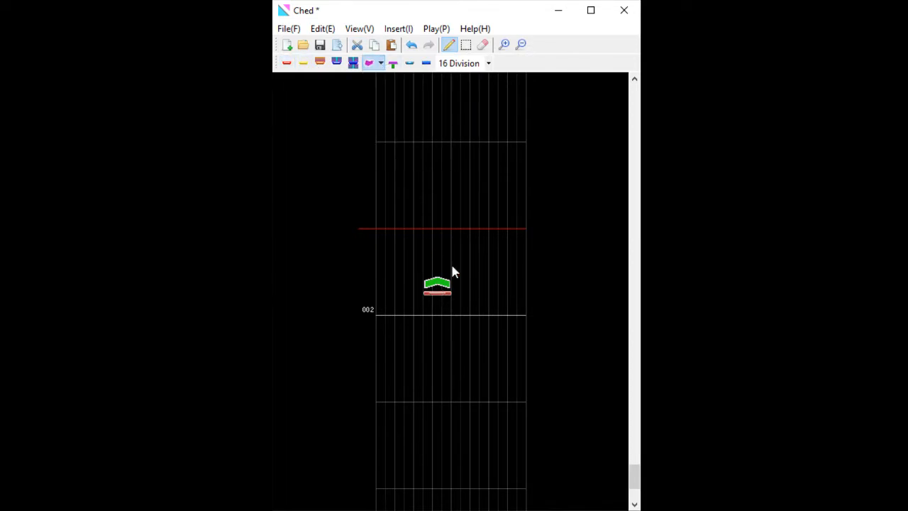
{"action": "left_click_drag", "start_coordinate": [440, 293], "coordinate": [441, 315]}
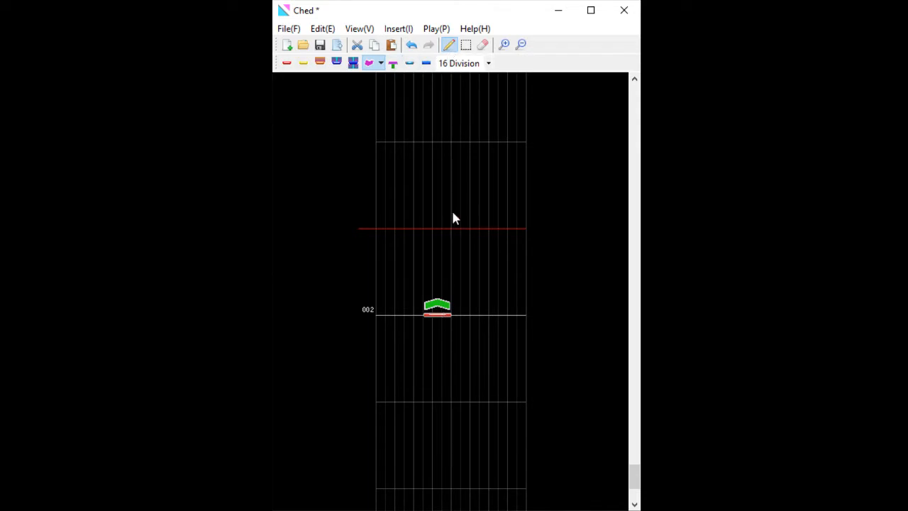
{"action": "left_click", "coordinate": [483, 45]}
{"action": "left_click", "coordinate": [437, 309]}
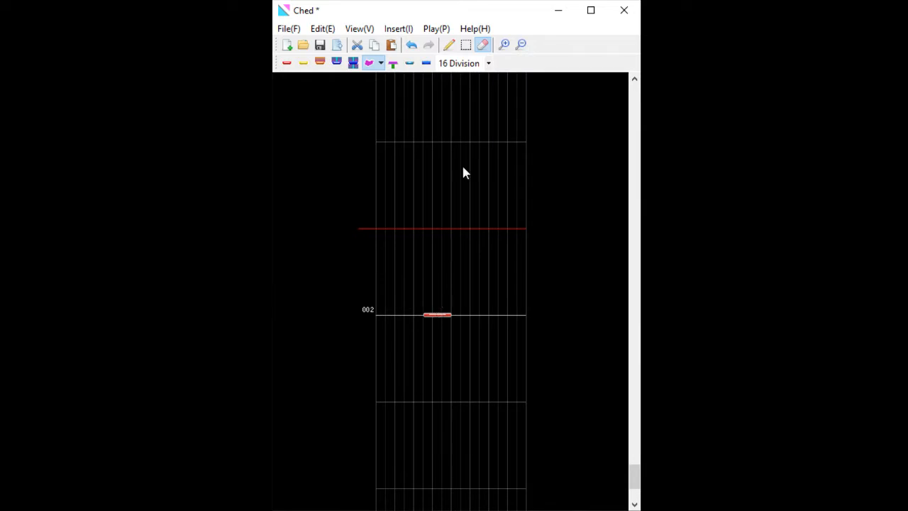
{"action": "left_click", "coordinate": [374, 65]}
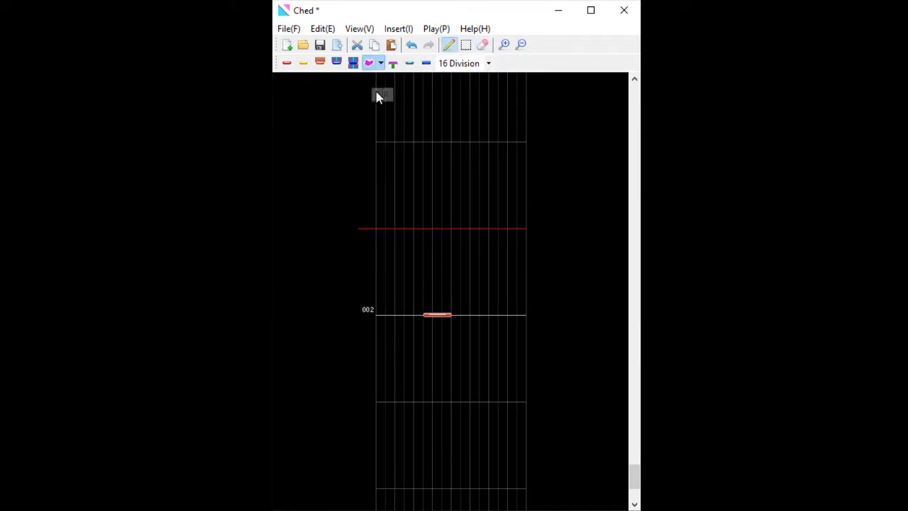
{"action": "left_click", "coordinate": [440, 315]}
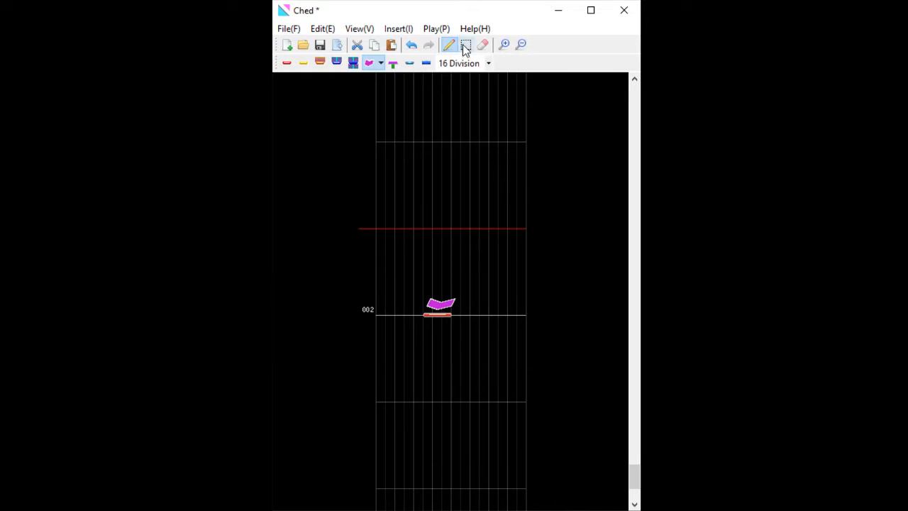
Place a three-lane Hold at beat 2 of measure 002, lengthen it to 1.5 beats, and attach an AIR DOWN RIGHT to its end
{"action": "left_click", "coordinate": [320, 64]}
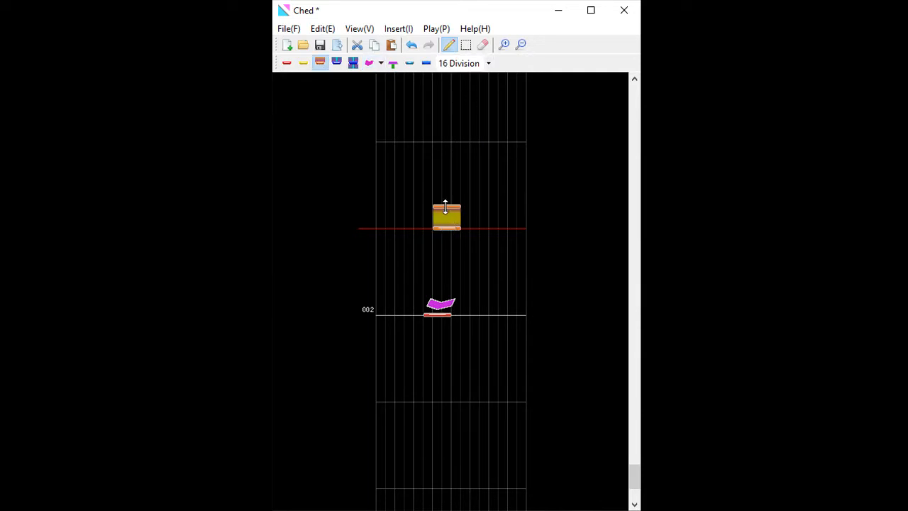
{"action": "left_click_drag", "start_coordinate": [445, 203], "coordinate": [443, 263]}
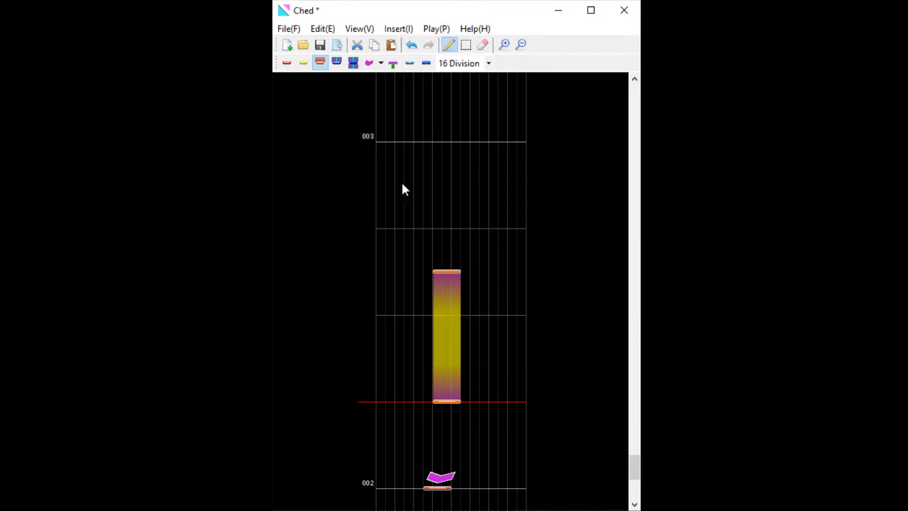
{"action": "left_click", "coordinate": [381, 63]}
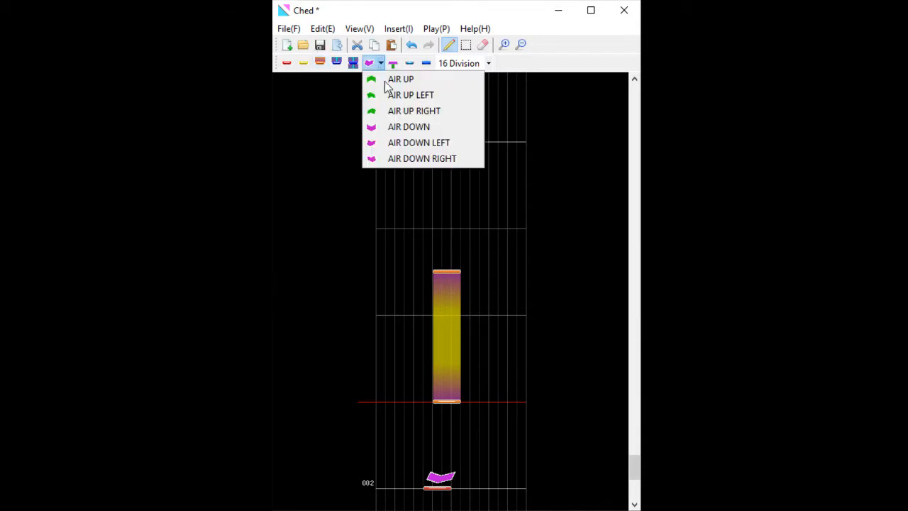
{"action": "left_click", "coordinate": [400, 157]}
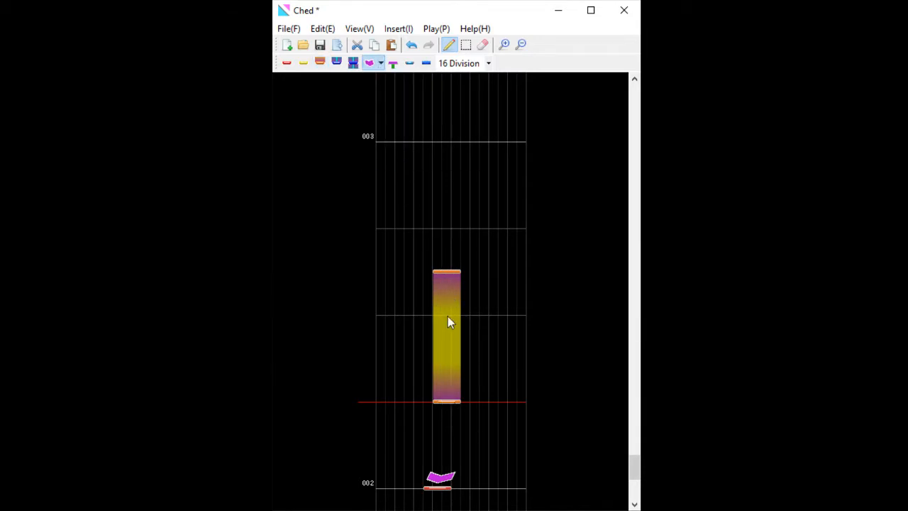
{"action": "left_click", "coordinate": [444, 273]}
Erase the AIR DOWN RIGHT at the Hold's end and attach an AIR UP LEFT in its place
{"action": "left_click", "coordinate": [382, 63]}
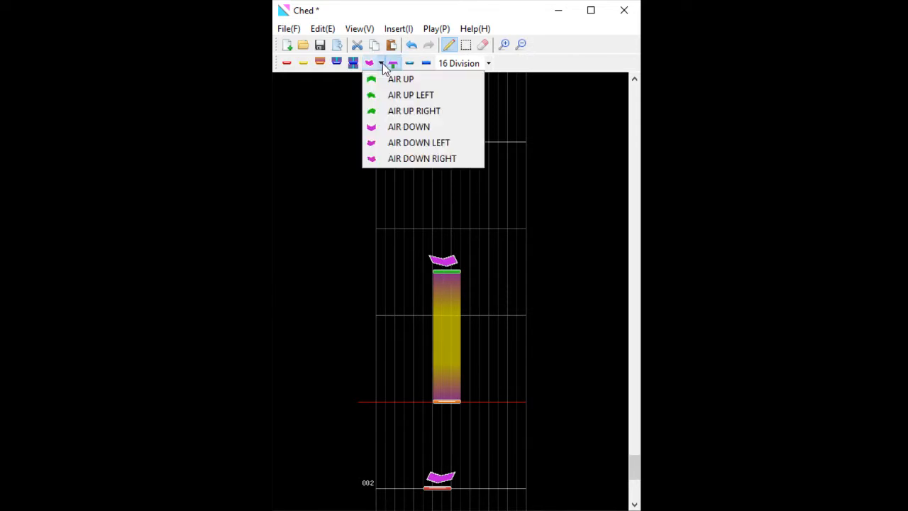
{"action": "left_click", "coordinate": [391, 94]}
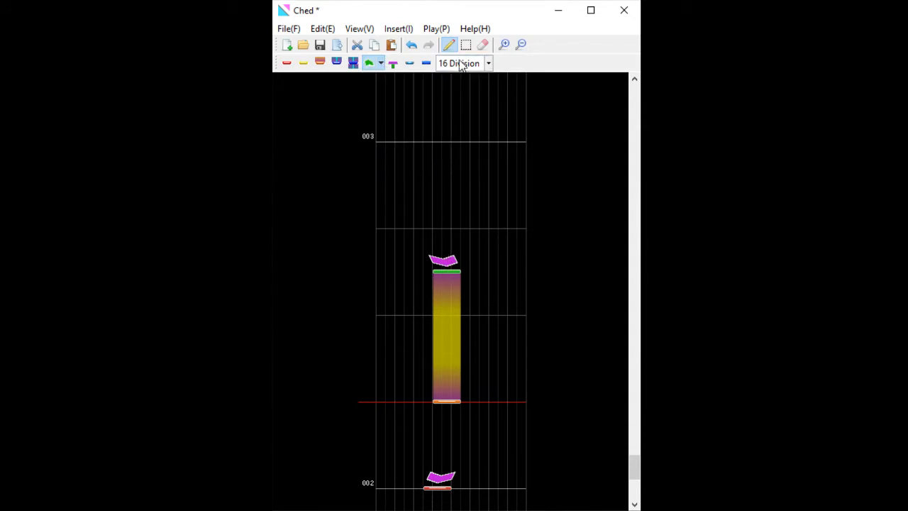
{"action": "left_click", "coordinate": [483, 44]}
{"action": "left_click", "coordinate": [443, 261]}
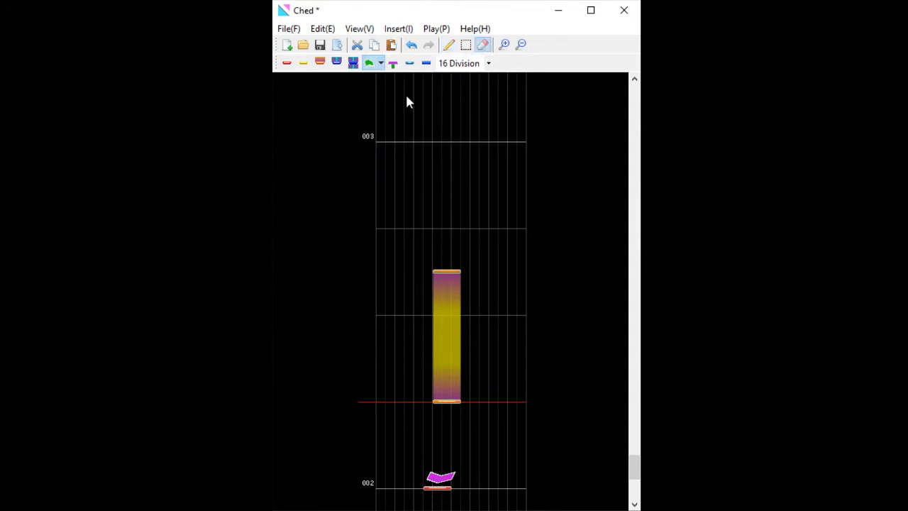
{"action": "left_click", "coordinate": [371, 64]}
{"action": "left_click", "coordinate": [446, 271]}
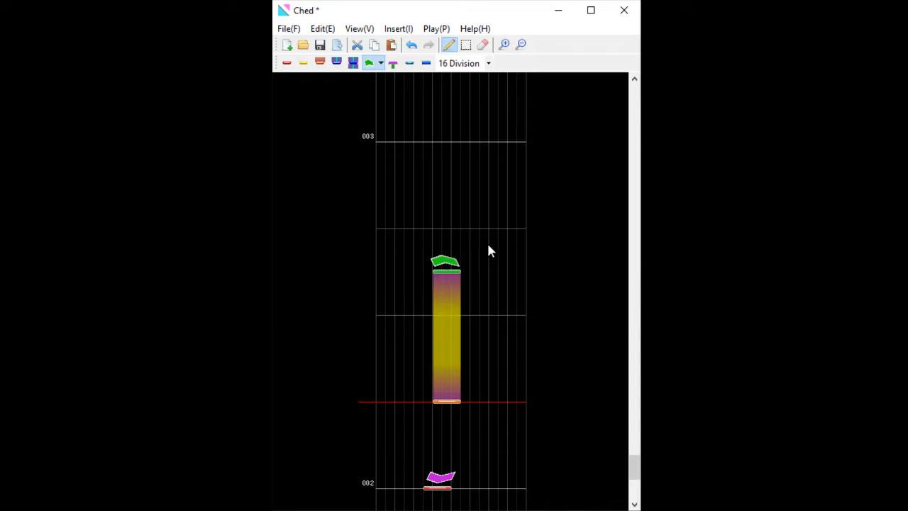
Place a three-lane Slide on the leftmost lanes, starting a quarter beat before measure 003 and ending two beats on, four lanes right
{"action": "scroll", "coordinate": [494, 254], "scroll_direction": "up", "scroll_amount": 1}
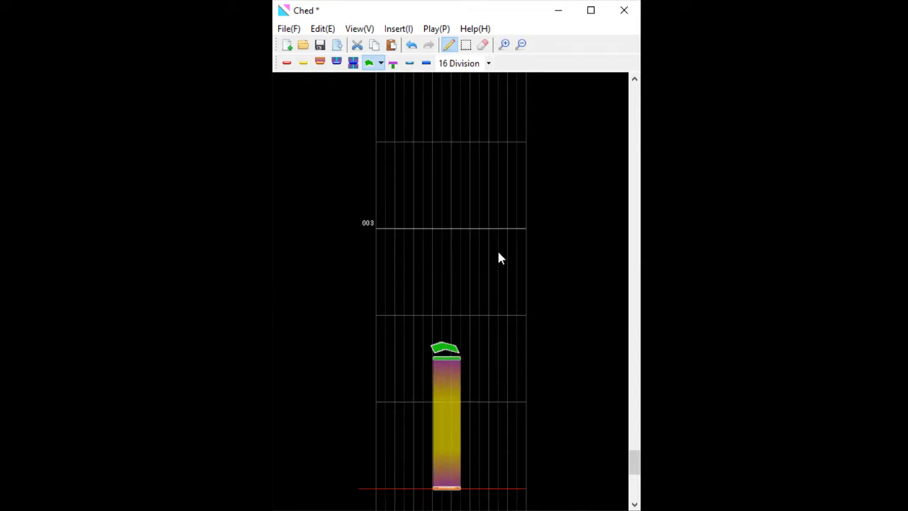
{"action": "left_click", "coordinate": [354, 63]}
{"action": "left_click", "coordinate": [391, 242]}
{"action": "scroll", "coordinate": [407, 314], "scroll_direction": "up", "scroll_amount": 1}
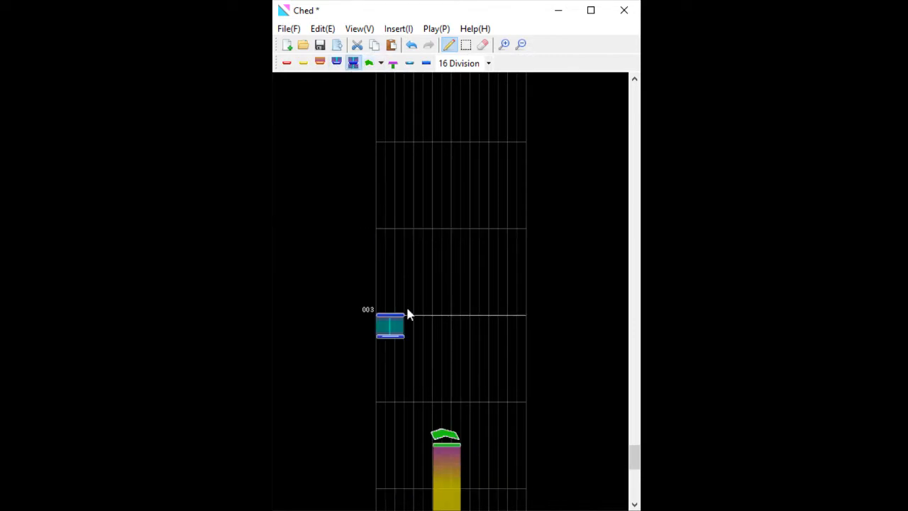
{"action": "left_click_drag", "start_coordinate": [391, 315], "coordinate": [428, 164]}
Bend the Slide into a zigzag with three sideways-shifted control points and attach an AIR UP LEFT to its end
{"action": "left_click_drag", "start_coordinate": [409, 235], "coordinate": [465, 250]}
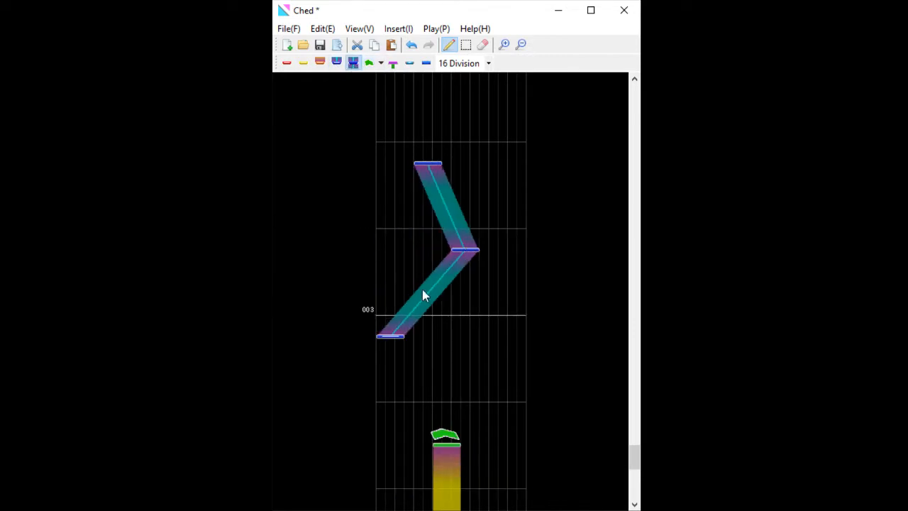
{"action": "left_click_drag", "start_coordinate": [422, 290], "coordinate": [407, 292]}
{"action": "left_click_drag", "start_coordinate": [442, 205], "coordinate": [419, 206]}
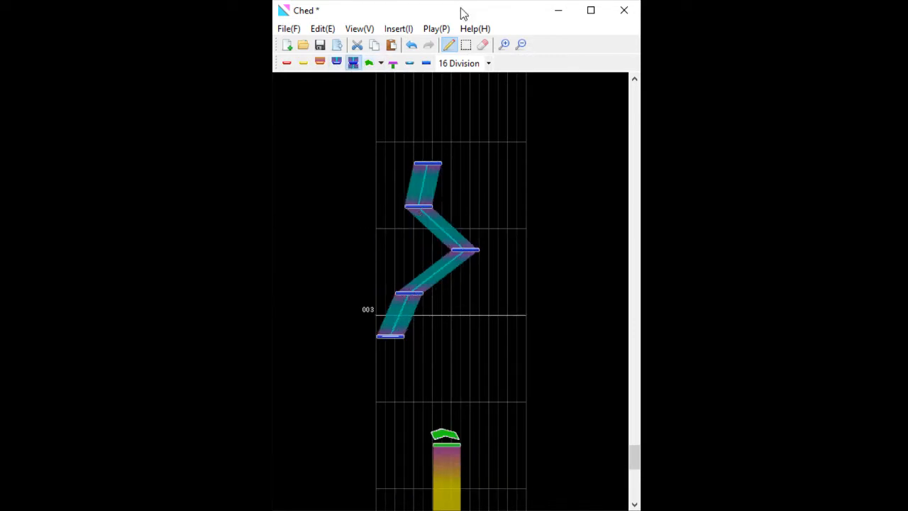
{"action": "left_click", "coordinate": [370, 63]}
{"action": "left_click", "coordinate": [426, 163]}
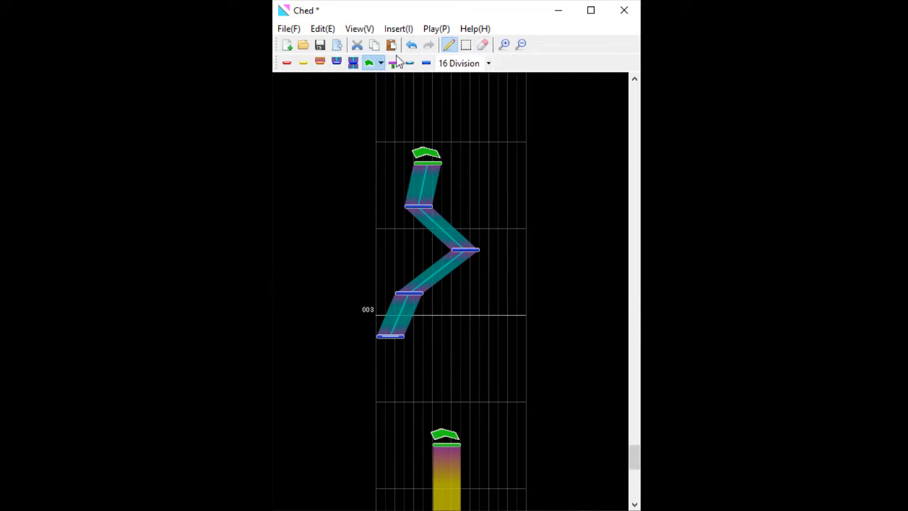
Place a Tap on the measure 004 line and widen it to six lanes by extending its right edge
{"action": "left_click", "coordinate": [464, 45]}
{"action": "scroll", "coordinate": [397, 171], "scroll_direction": "up", "scroll_amount": 3}
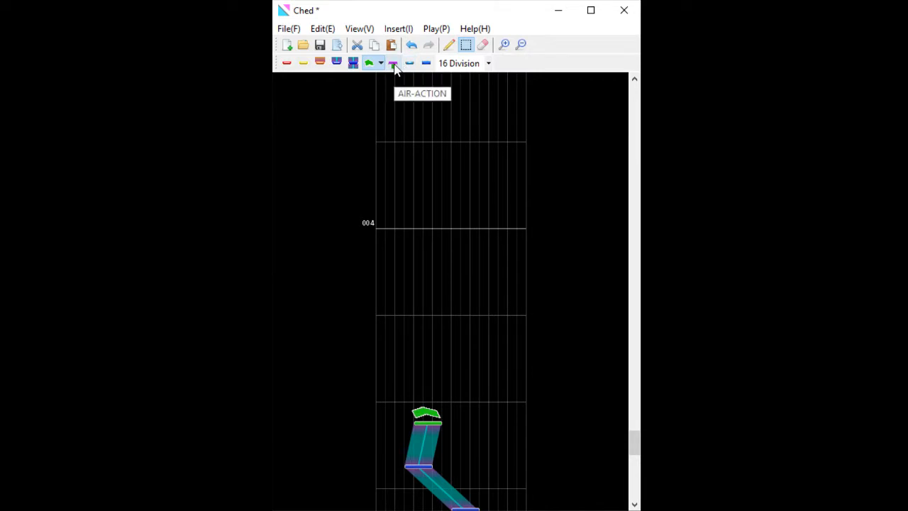
{"action": "left_click", "coordinate": [320, 63]}
{"action": "left_click", "coordinate": [288, 65]}
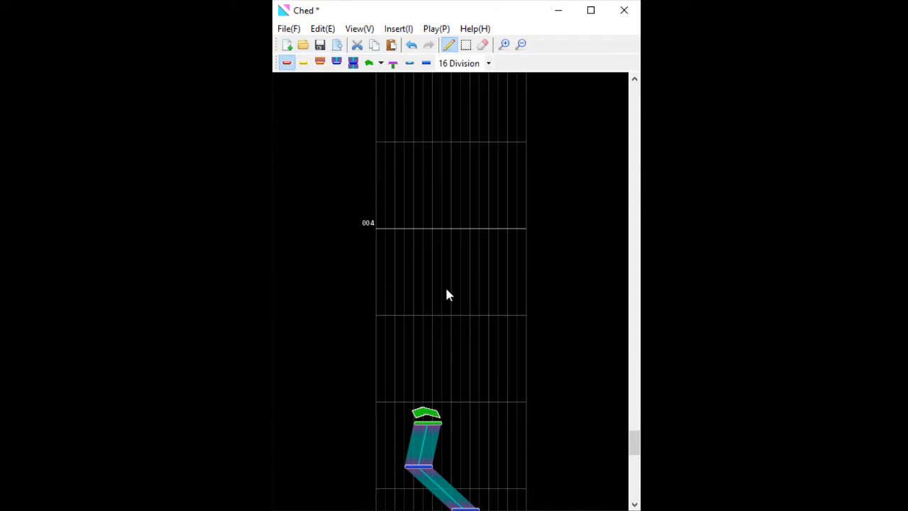
{"action": "left_click_drag", "start_coordinate": [447, 313], "coordinate": [444, 229]}
{"action": "scroll", "coordinate": [458, 227], "scroll_direction": "up", "scroll_amount": 1}
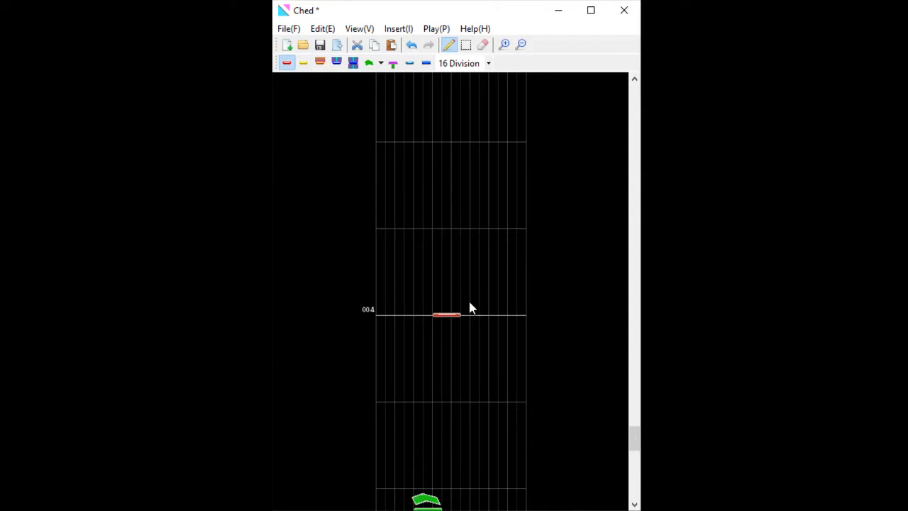
{"action": "left_click_drag", "start_coordinate": [461, 316], "coordinate": [500, 318]}
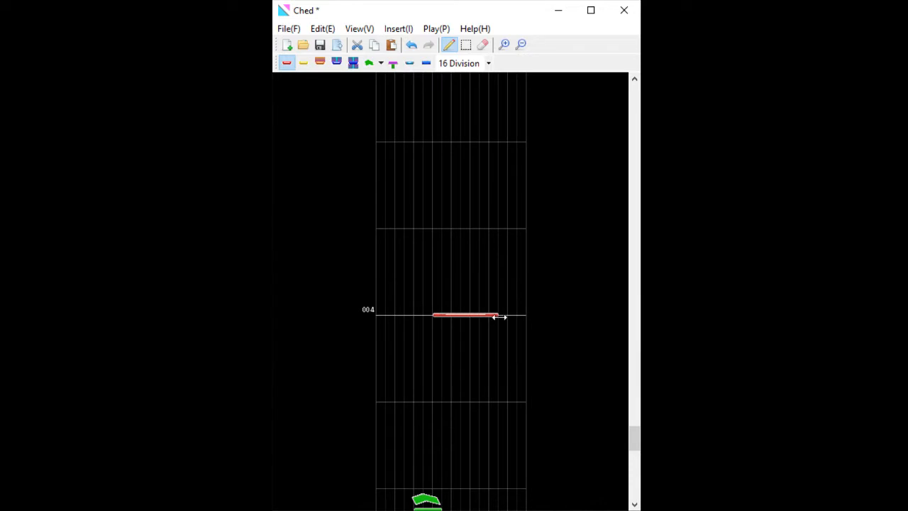
Attach an AIR-ACTION to the six-lane Tap and extend it to two beats past the measure 004 line
{"action": "left_click", "coordinate": [393, 65]}
{"action": "left_click", "coordinate": [461, 314]}
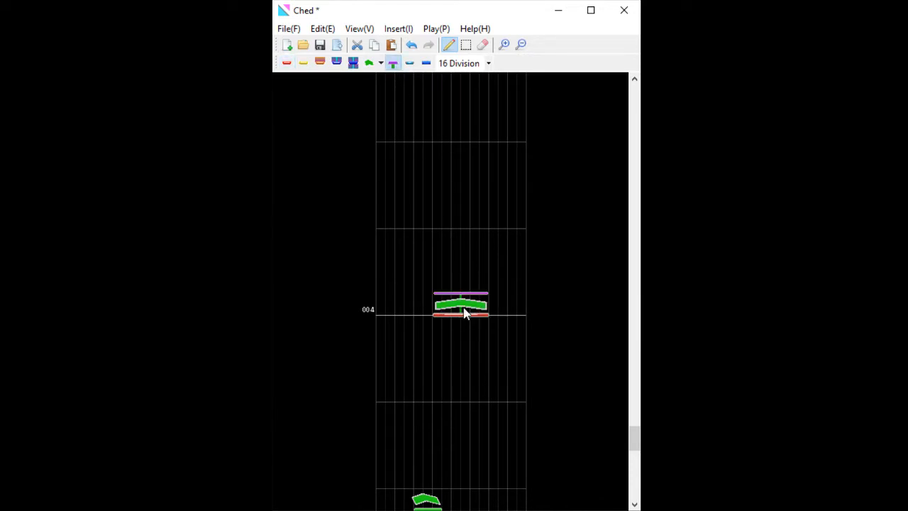
{"action": "left_click_drag", "start_coordinate": [462, 293], "coordinate": [474, 141]}
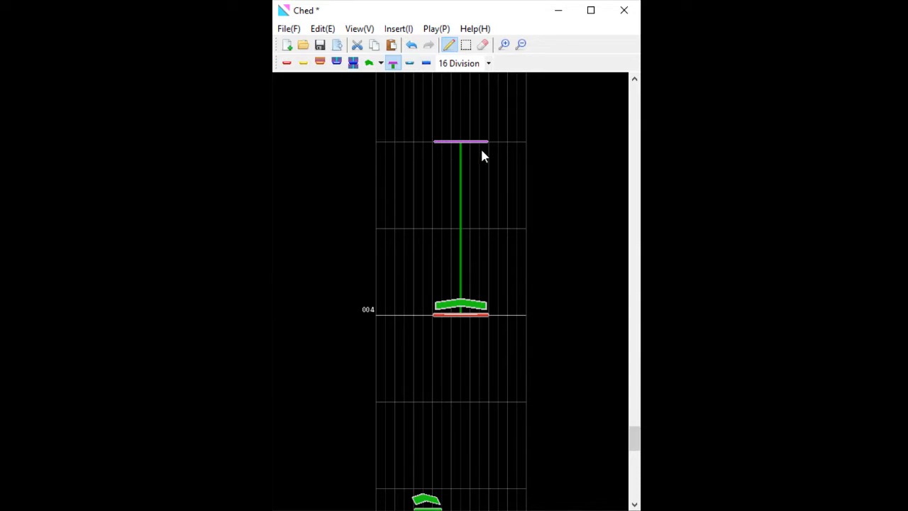
Add three intermediate action bars to the AIR-ACTION, at 0.75, 1 and 1.5 beats above its Tap
{"action": "left_click", "coordinate": [381, 63]}
{"action": "left_click", "coordinate": [390, 128]}
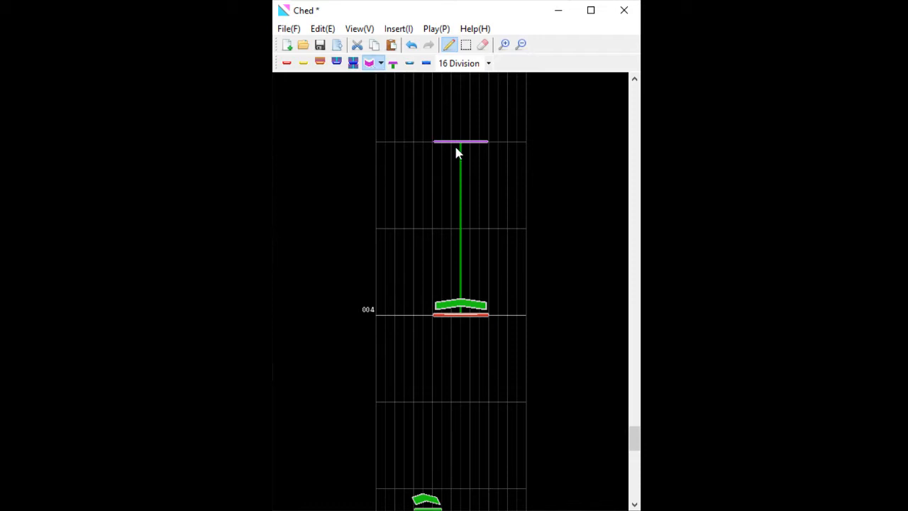
{"action": "left_click", "coordinate": [392, 64]}
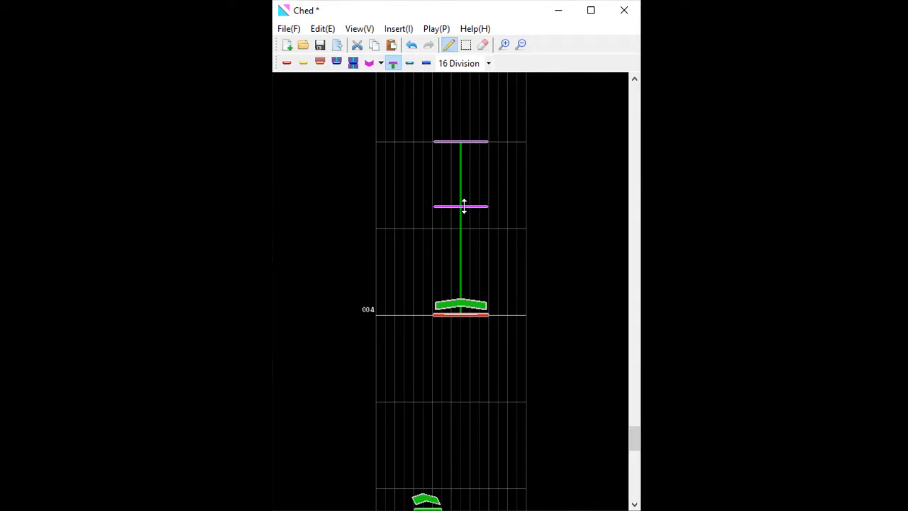
{"action": "left_click_drag", "start_coordinate": [464, 207], "coordinate": [464, 251]}
{"action": "left_click_drag", "start_coordinate": [462, 211], "coordinate": [461, 197]}
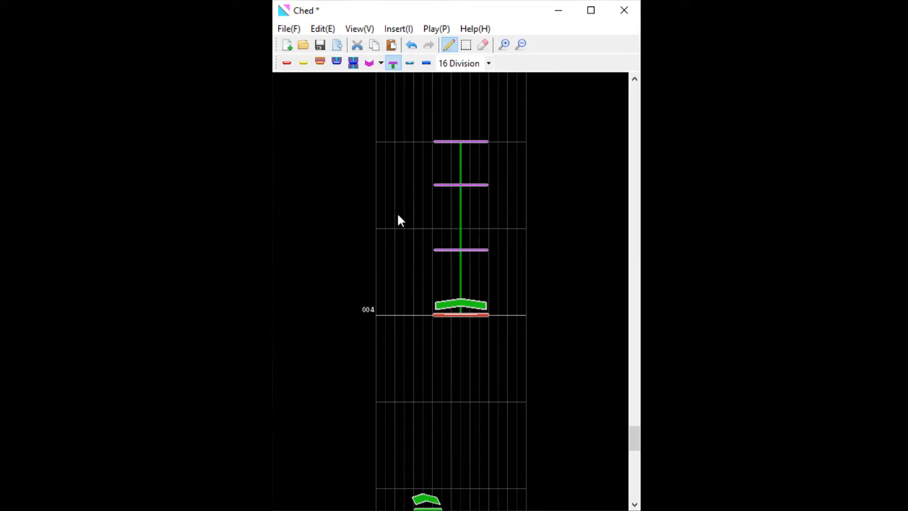
{"action": "scroll", "coordinate": [502, 175], "scroll_direction": "up", "scroll_amount": 1}
{"action": "scroll", "coordinate": [502, 175], "scroll_direction": "down", "scroll_amount": 1}
{"action": "left_click", "coordinate": [459, 207]}
{"action": "left_click_drag", "start_coordinate": [460, 206], "coordinate": [460, 220]}
Select all notes from just before measure 002 through the AIR-ACTION and move them one beat earlier
{"action": "scroll", "coordinate": [492, 284], "scroll_direction": "down", "scroll_amount": 10}
{"action": "scroll", "coordinate": [492, 285], "scroll_direction": "down", "scroll_amount": 5}
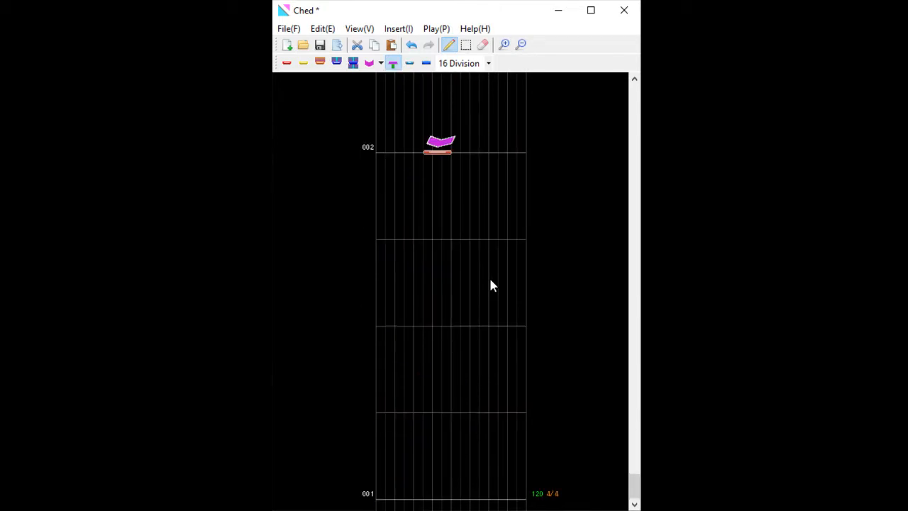
{"action": "scroll", "coordinate": [491, 286], "scroll_direction": "up", "scroll_amount": 2}
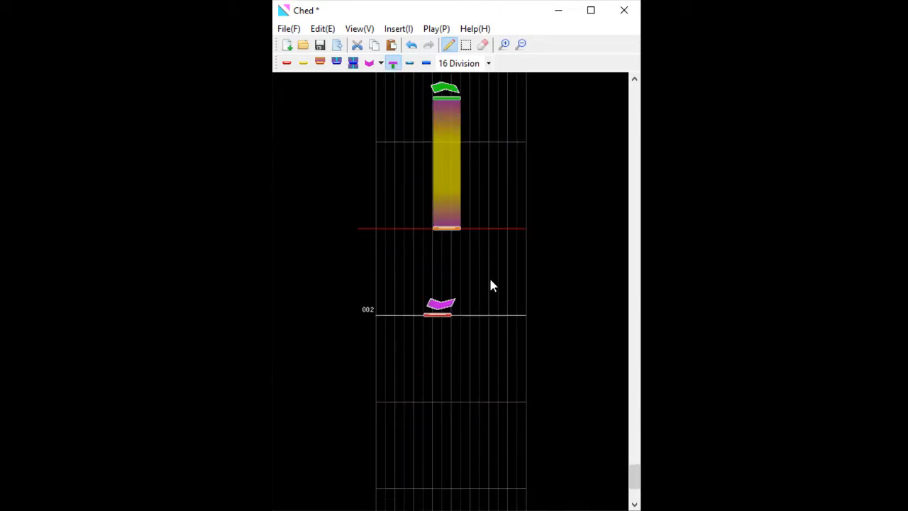
{"action": "left_click", "coordinate": [463, 43]}
{"action": "left_click_drag", "start_coordinate": [366, 356], "coordinate": [552, 239]}
{"action": "scroll", "coordinate": [581, 176], "scroll_direction": "up", "scroll_amount": 5}
{"action": "scroll", "coordinate": [579, 177], "scroll_direction": "up", "scroll_amount": 10}
{"action": "scroll", "coordinate": [547, 239], "scroll_direction": "down", "scroll_amount": 10}
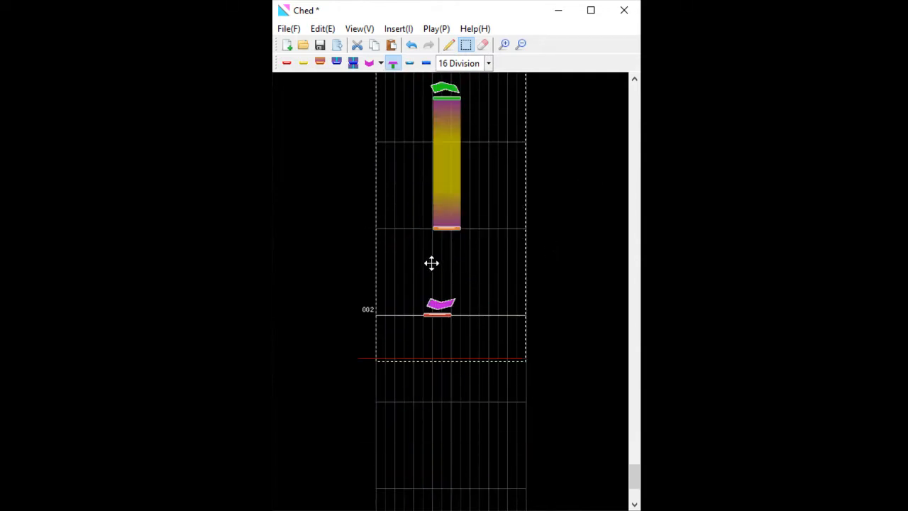
{"action": "left_click_drag", "start_coordinate": [466, 262], "coordinate": [465, 328]}
Select only the Tap with the AIR DOWN LEFT, move it two lanes right, and clear the selection
{"action": "scroll", "coordinate": [567, 300], "scroll_direction": "down", "scroll_amount": 3}
{"action": "left_click", "coordinate": [426, 293]}
{"action": "left_click_drag", "start_coordinate": [395, 247], "coordinate": [498, 361]}
{"action": "left_click_drag", "start_coordinate": [440, 306], "coordinate": [461, 308]}
{"action": "left_click", "coordinate": [549, 272]}
Select the Tap and the Hold together, try to shift them sideways, and clear the selection
{"action": "scroll", "coordinate": [549, 273], "scroll_direction": "up", "scroll_amount": 1}
{"action": "left_click_drag", "start_coordinate": [410, 142], "coordinate": [483, 415]}
{"action": "mouse_move", "coordinate": [458, 357]}
{"action": "left_mouse_down"}
{"action": "mouse_move", "coordinate": [477, 359]}
{"action": "mouse_move", "coordinate": [444, 361]}
{"action": "mouse_move", "coordinate": [466, 360]}
{"action": "left_mouse_up"}
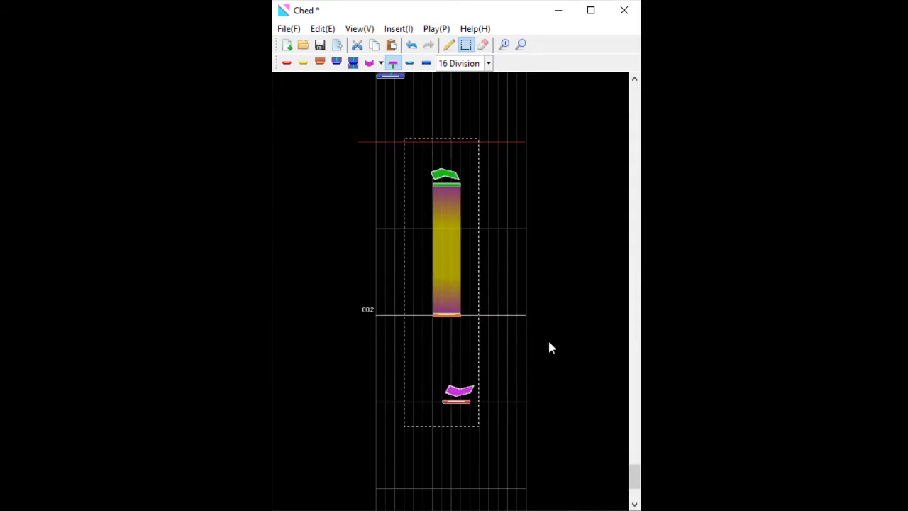
{"action": "left_click", "coordinate": [552, 336]}
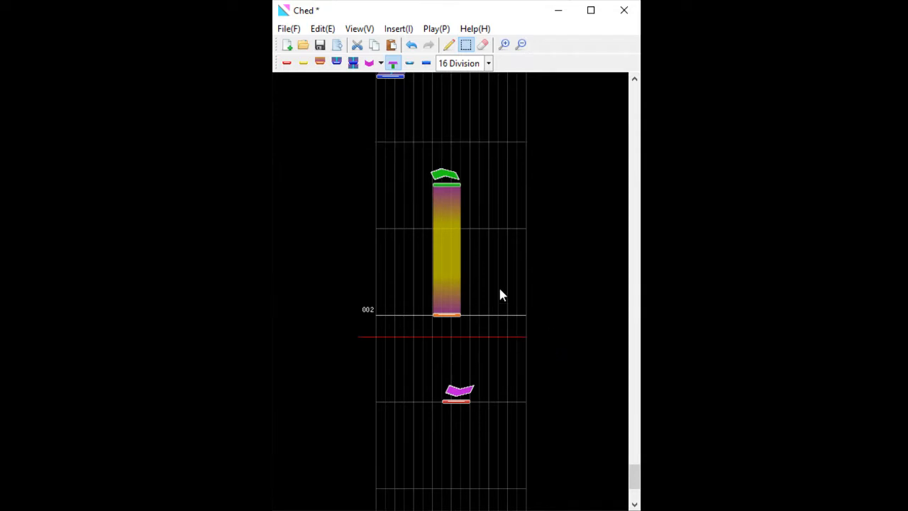
{"action": "key", "text": "space"}
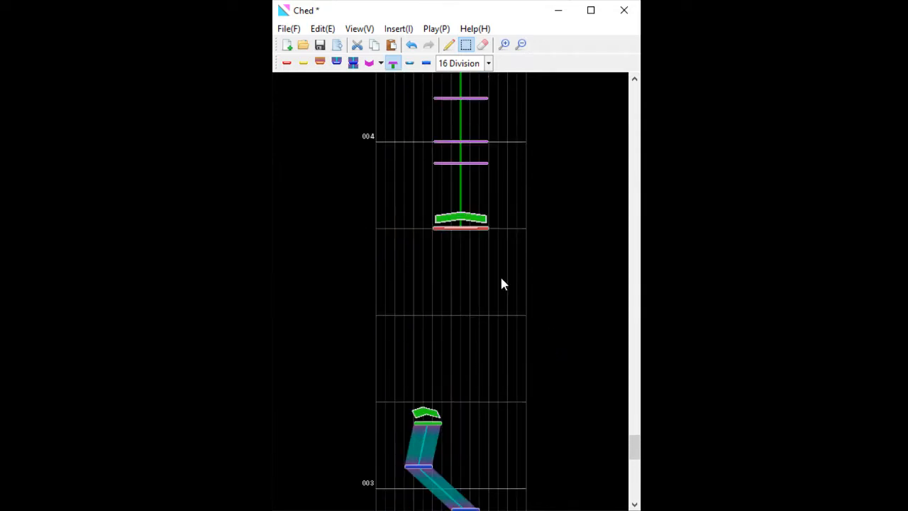
{"action": "scroll", "coordinate": [501, 278], "scroll_direction": "up", "scroll_amount": 2}
{"action": "scroll", "coordinate": [473, 298], "scroll_direction": "down", "scroll_amount": 3}
{"action": "scroll", "coordinate": [471, 274], "scroll_direction": "up", "scroll_amount": 2}
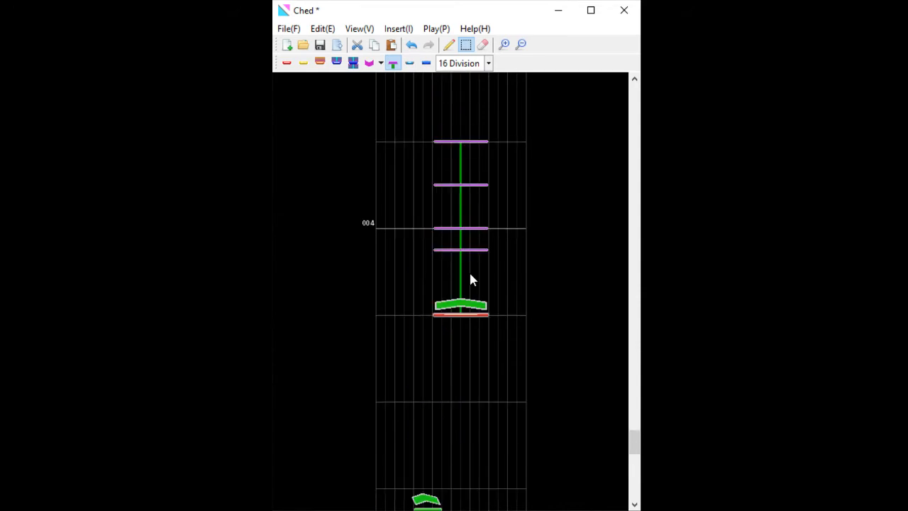
Select the whole Slide with its AIR around measure 003 and copy it
{"action": "scroll", "coordinate": [470, 278], "scroll_direction": "up", "scroll_amount": 3}
{"action": "left_click_drag", "start_coordinate": [516, 205], "coordinate": [377, 435]}
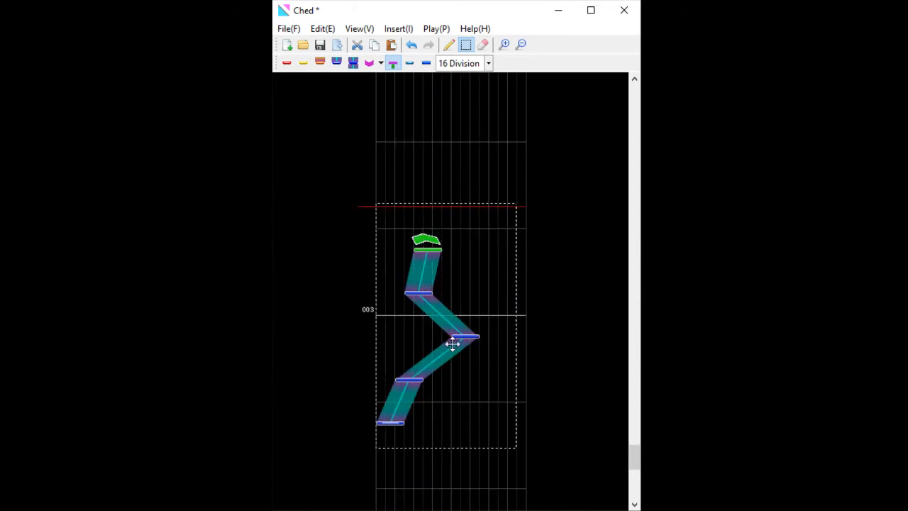
{"action": "left_click", "coordinate": [328, 32]}
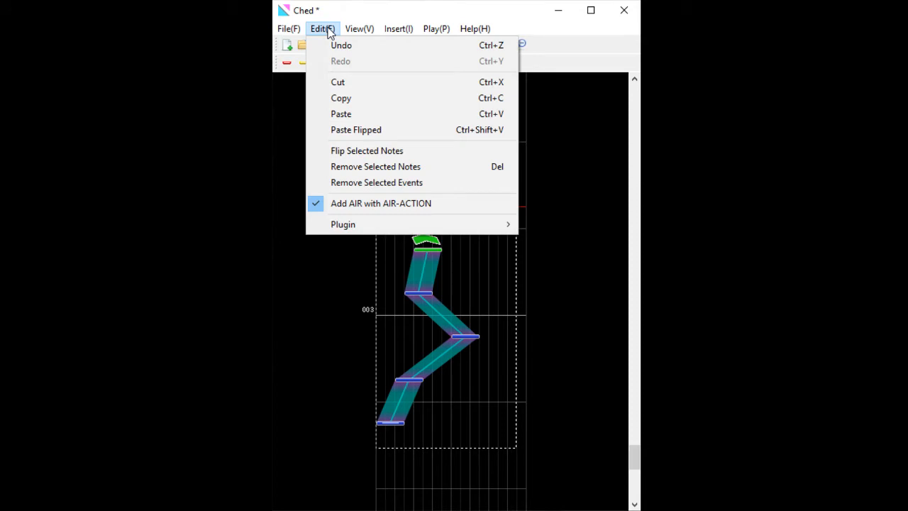
{"action": "left_click", "coordinate": [345, 99]}
Paste the copied Slide with the edit cursor one beat before measure 005
{"action": "scroll", "coordinate": [543, 249], "scroll_direction": "up", "scroll_amount": 5}
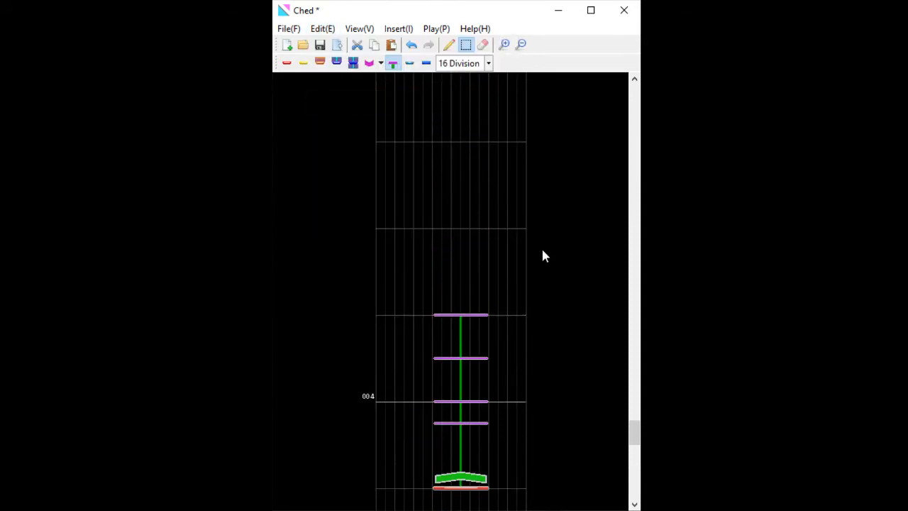
{"action": "left_click", "coordinate": [514, 263]}
{"action": "scroll", "coordinate": [479, 247], "scroll_direction": "up", "scroll_amount": 1}
{"action": "left_click", "coordinate": [426, 239]}
{"action": "scroll", "coordinate": [448, 249], "scroll_direction": "up", "scroll_amount": 1}
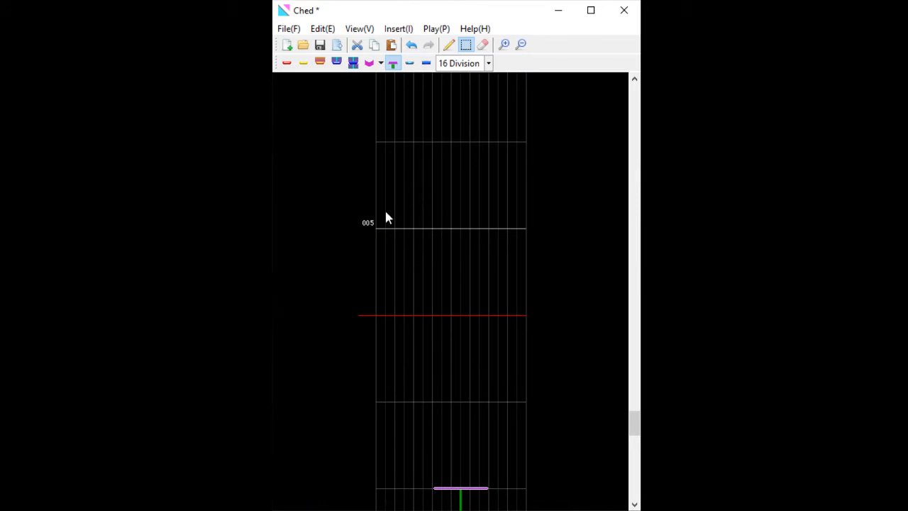
{"action": "scroll", "coordinate": [449, 246], "scroll_direction": "up", "scroll_amount": 1}
{"action": "key", "text": "ctrl+v"}
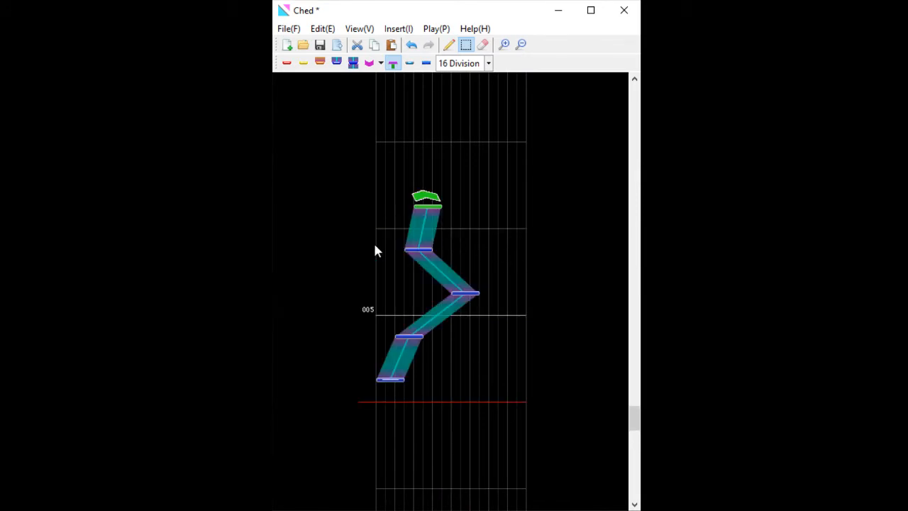
Move the pasted Slide four lanes right and three-quarters of a beat earlier in total, and clear the selection
{"action": "left_click_drag", "start_coordinate": [516, 185], "coordinate": [365, 421]}
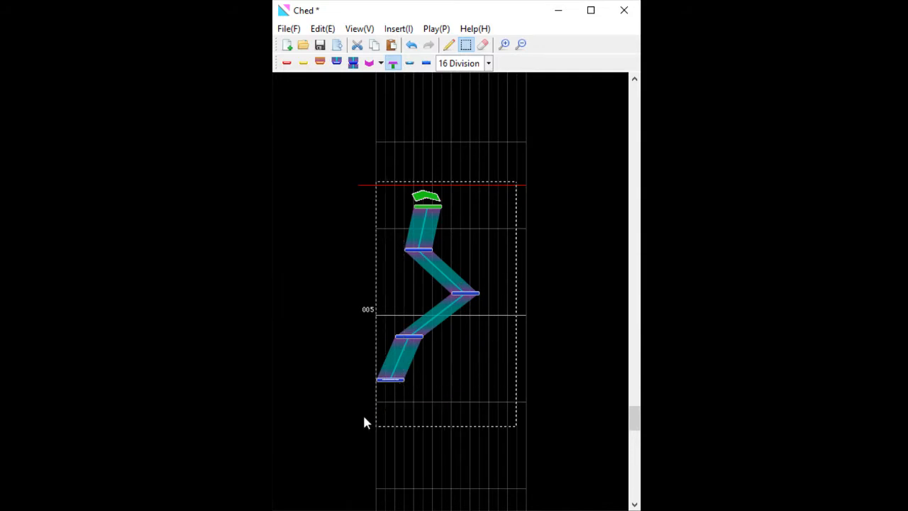
{"action": "left_click_drag", "start_coordinate": [407, 363], "coordinate": [452, 412]}
{"action": "left_click", "coordinate": [452, 206]}
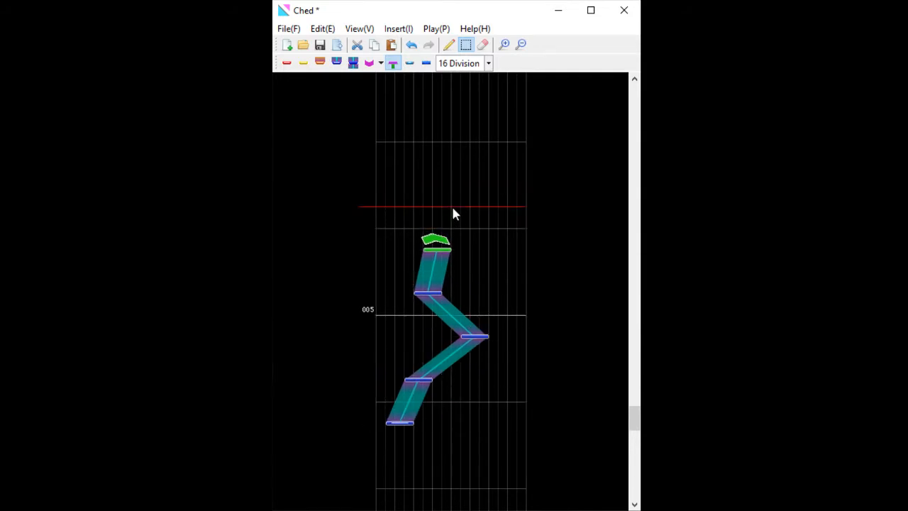
{"action": "left_click_drag", "start_coordinate": [390, 207], "coordinate": [480, 430]}
{"action": "left_click_drag", "start_coordinate": [445, 382], "coordinate": [474, 403]}
{"action": "scroll", "coordinate": [425, 340], "scroll_direction": "down", "scroll_amount": 2}
{"action": "left_click", "coordinate": [363, 293]}
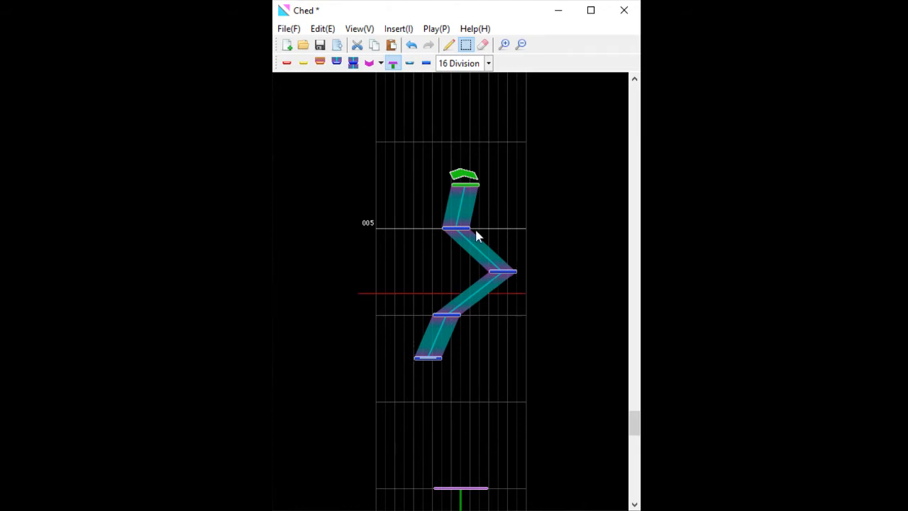
With the Slide tool, move the middle relay point of the pasted Slide ten lanes left, and compare it with the original Slide
{"action": "left_click", "coordinate": [336, 63]}
{"action": "left_click_drag", "start_coordinate": [502, 271], "coordinate": [412, 271]}
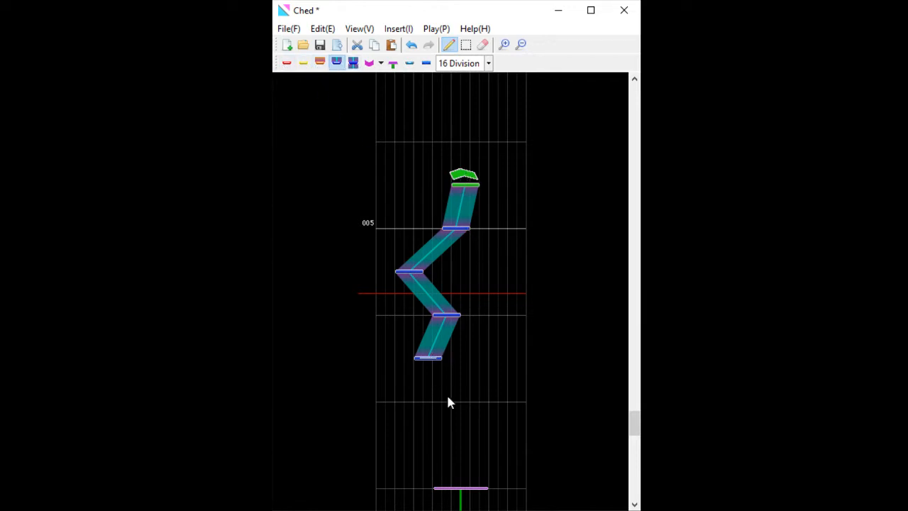
{"action": "scroll", "coordinate": [447, 402], "scroll_direction": "down", "scroll_amount": 8}
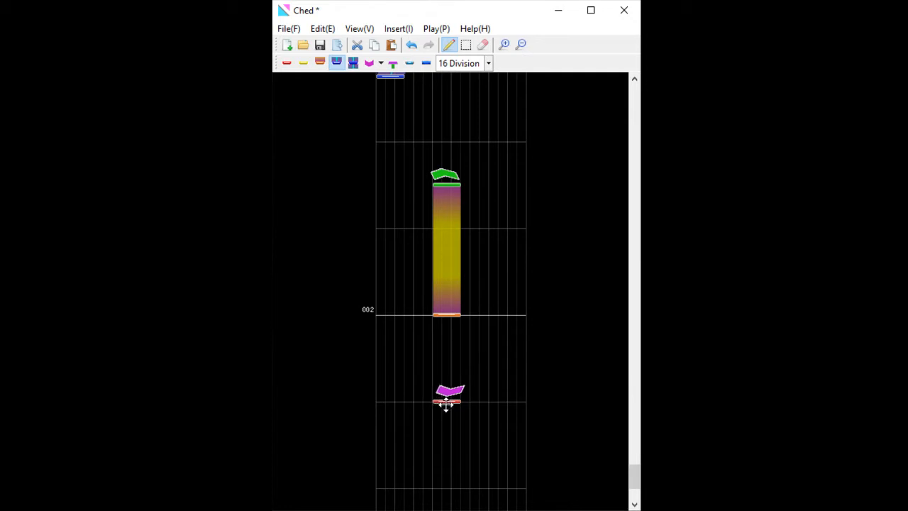
{"action": "scroll", "coordinate": [458, 352], "scroll_direction": "up", "scroll_amount": 3}
{"action": "scroll", "coordinate": [461, 343], "scroll_direction": "down", "scroll_amount": 3}
{"action": "scroll", "coordinate": [461, 351], "scroll_direction": "up", "scroll_amount": 3}
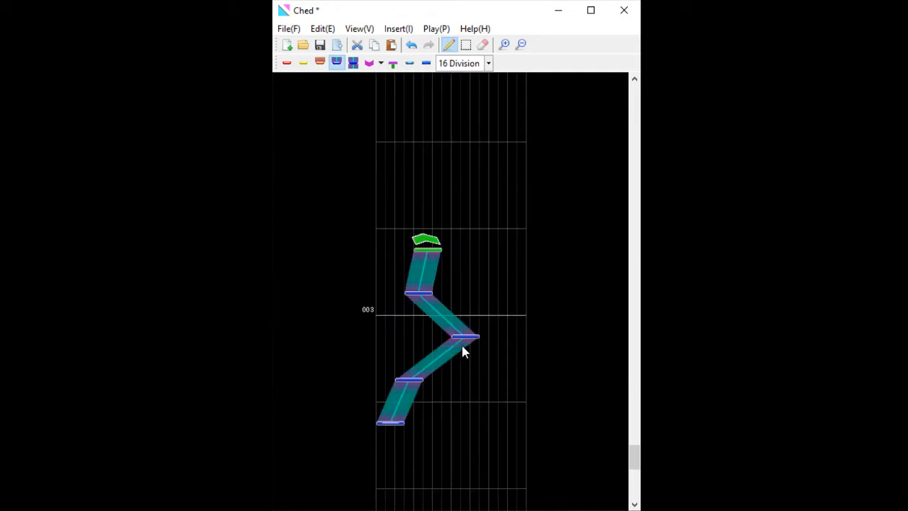
{"action": "scroll", "coordinate": [461, 343], "scroll_direction": "up", "scroll_amount": 5}
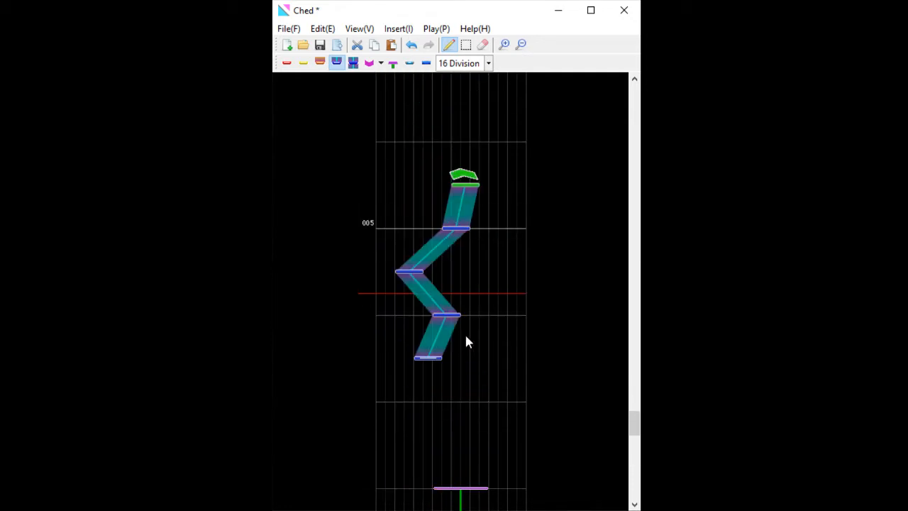
Paste a flipped copy of the Slide at measure 006 and compare it with the original around measure 003
{"action": "scroll", "coordinate": [466, 342], "scroll_direction": "up", "scroll_amount": 1}
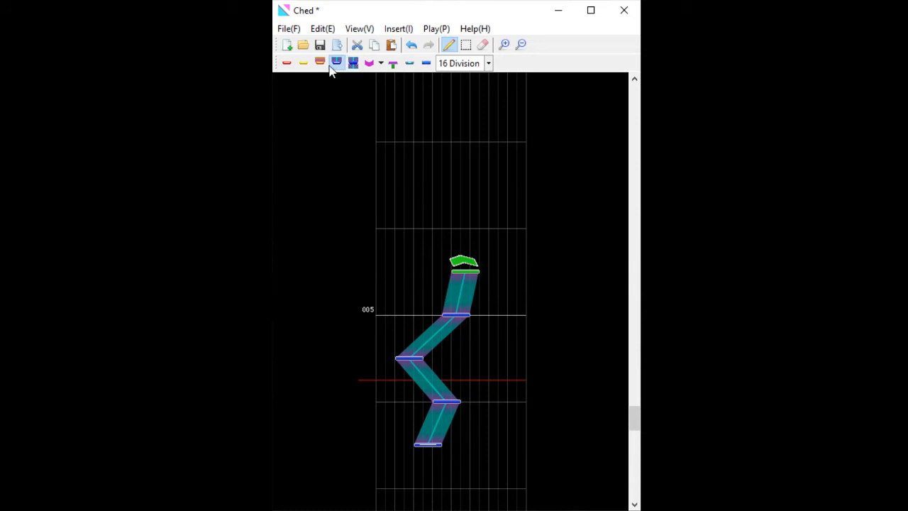
{"action": "scroll", "coordinate": [410, 219], "scroll_direction": "up", "scroll_amount": 2}
{"action": "scroll", "coordinate": [452, 149], "scroll_direction": "down", "scroll_amount": 2}
{"action": "scroll", "coordinate": [415, 166], "scroll_direction": "up", "scroll_amount": 2}
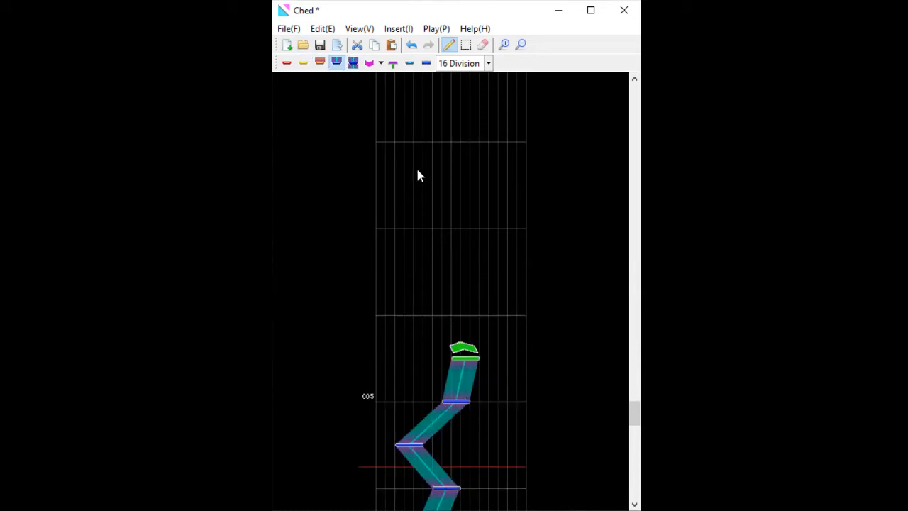
{"action": "left_click", "coordinate": [466, 44]}
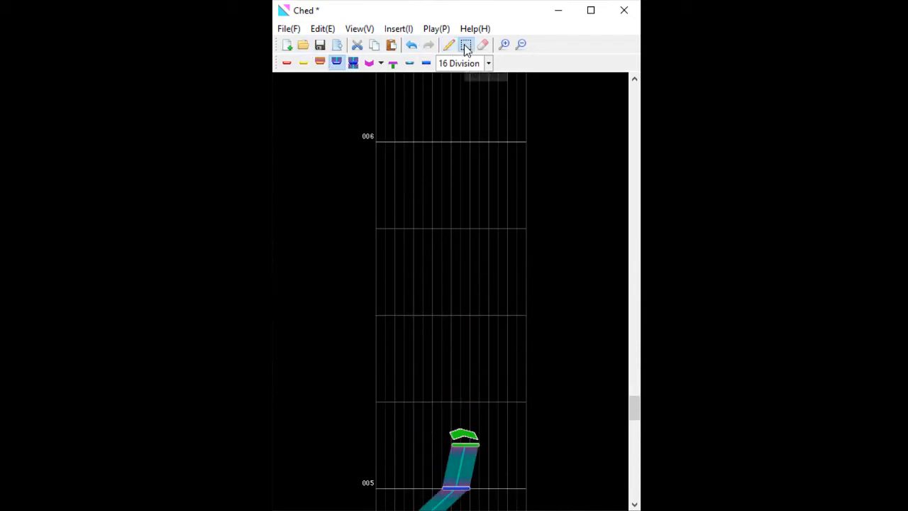
{"action": "scroll", "coordinate": [436, 140], "scroll_direction": "up", "scroll_amount": 2}
{"action": "left_click", "coordinate": [323, 29]}
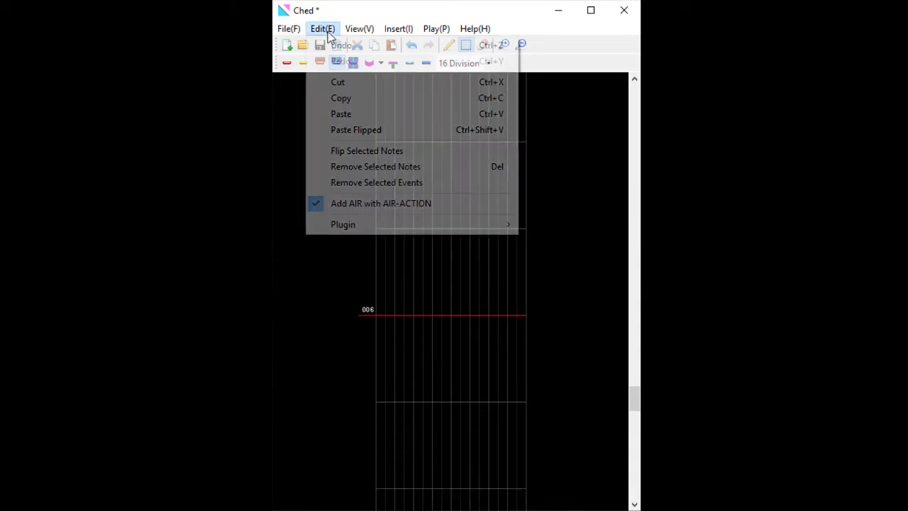
{"action": "left_click", "coordinate": [360, 131]}
{"action": "scroll", "coordinate": [485, 245], "scroll_direction": "down", "scroll_amount": 12}
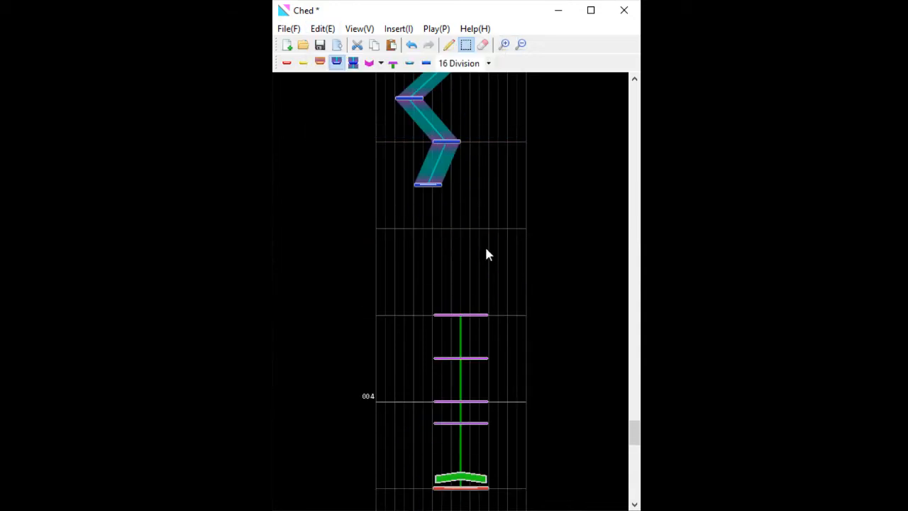
{"action": "scroll", "coordinate": [483, 340], "scroll_direction": "down", "scroll_amount": 4}
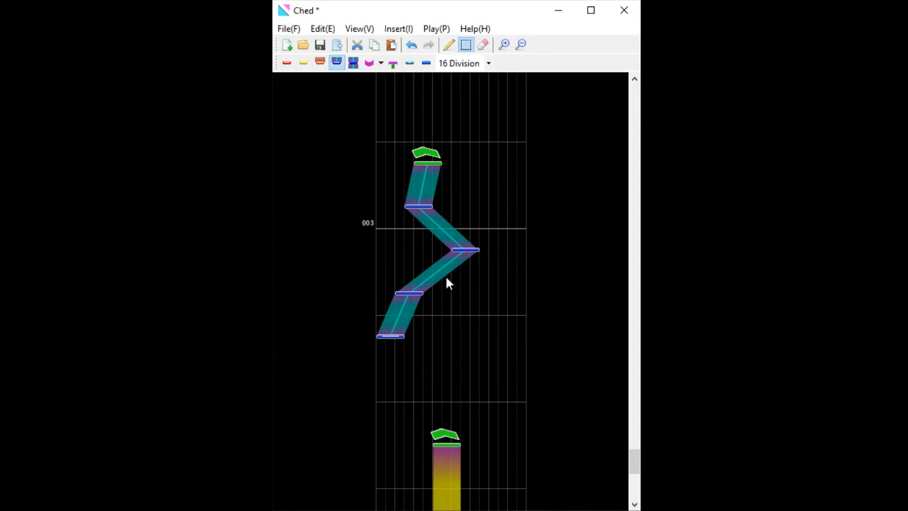
{"action": "scroll", "coordinate": [447, 283], "scroll_direction": "up", "scroll_amount": 15}
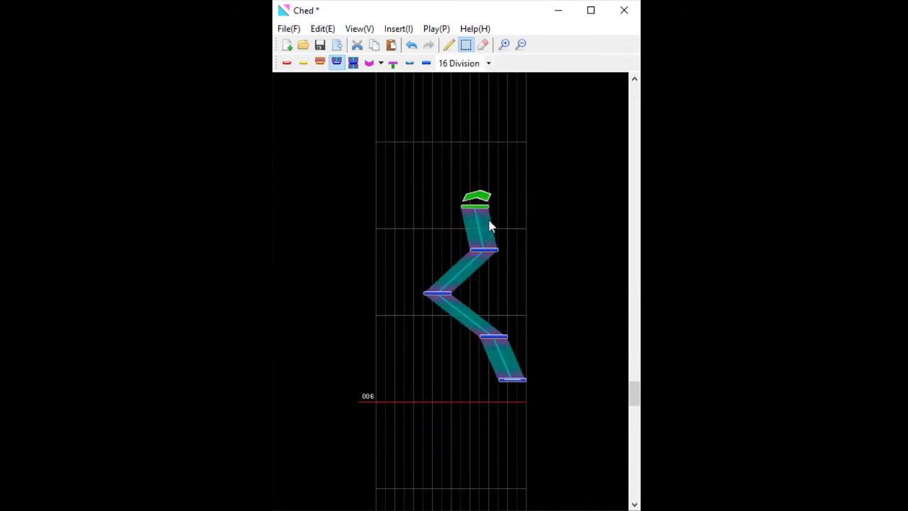
Place a Hold starting a quarter beat after measure 007, and make it 1.25 beats long and three lanes wide
{"action": "scroll", "coordinate": [491, 226], "scroll_direction": "up", "scroll_amount": 2}
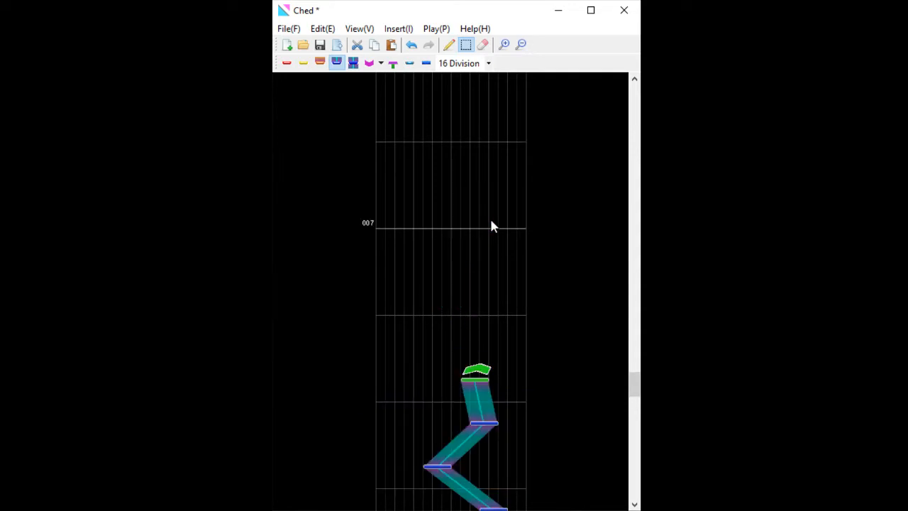
{"action": "scroll", "coordinate": [430, 175], "scroll_direction": "up", "scroll_amount": 1}
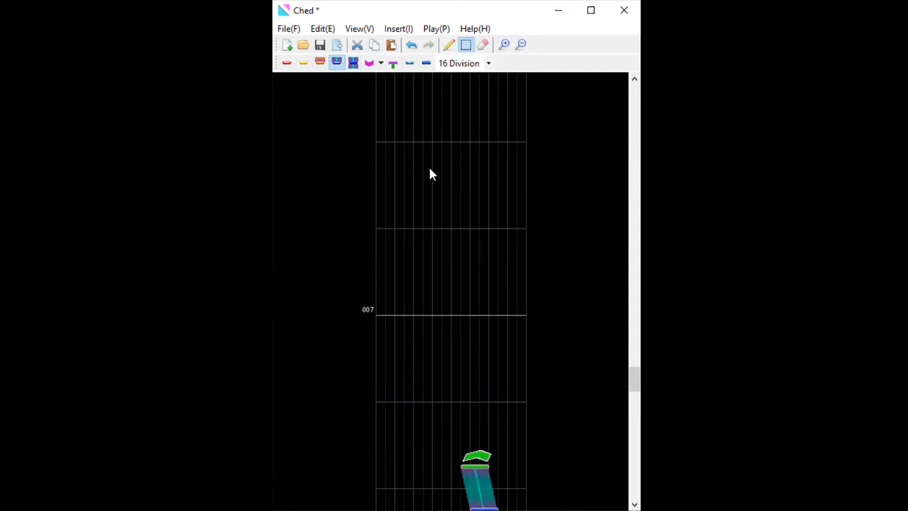
{"action": "left_click", "coordinate": [320, 29]}
{"action": "key", "text": "Escape"}
{"action": "left_click", "coordinate": [320, 63]}
{"action": "left_click", "coordinate": [440, 294]}
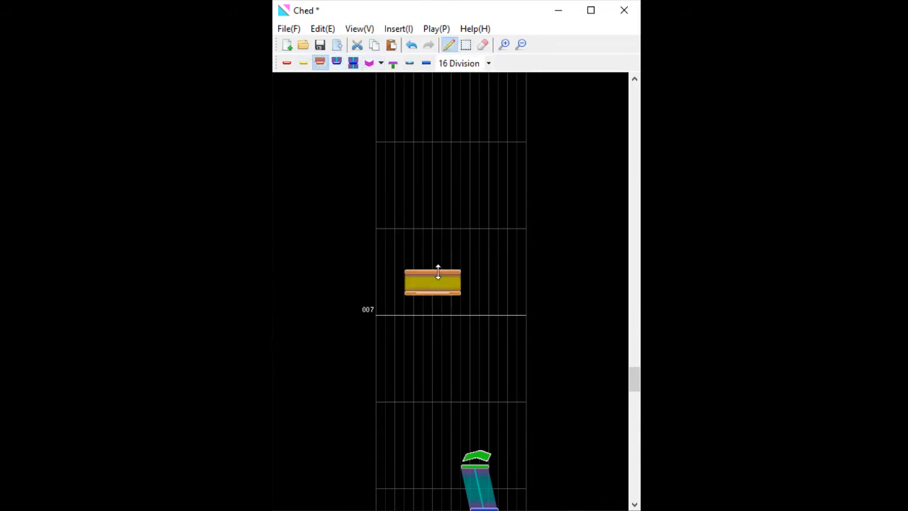
{"action": "left_click_drag", "start_coordinate": [438, 269], "coordinate": [430, 185]}
{"action": "left_click_drag", "start_coordinate": [461, 303], "coordinate": [431, 298]}
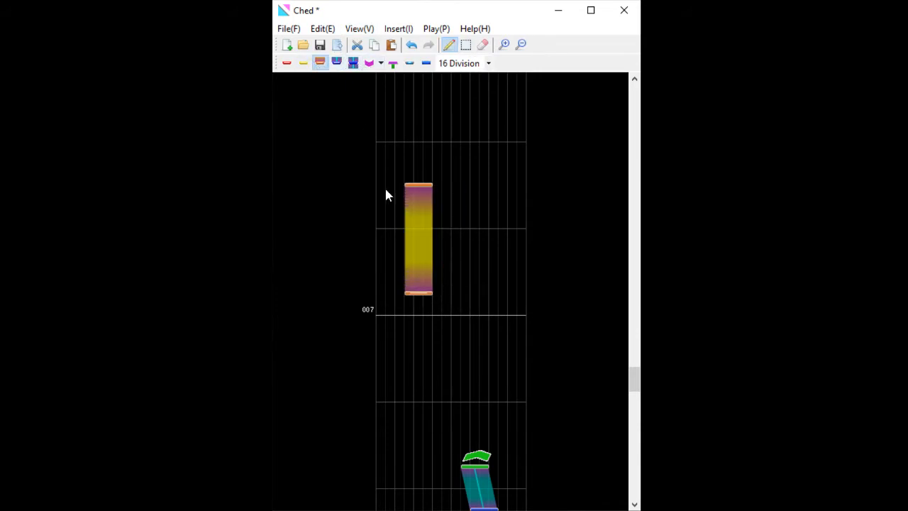
Place three Taps to the right of the Hold, at 0.5, 1 and 1.25 beats after measure 007
{"action": "left_click", "coordinate": [287, 63]}
{"action": "left_click", "coordinate": [464, 271]}
{"action": "left_click", "coordinate": [465, 228]}
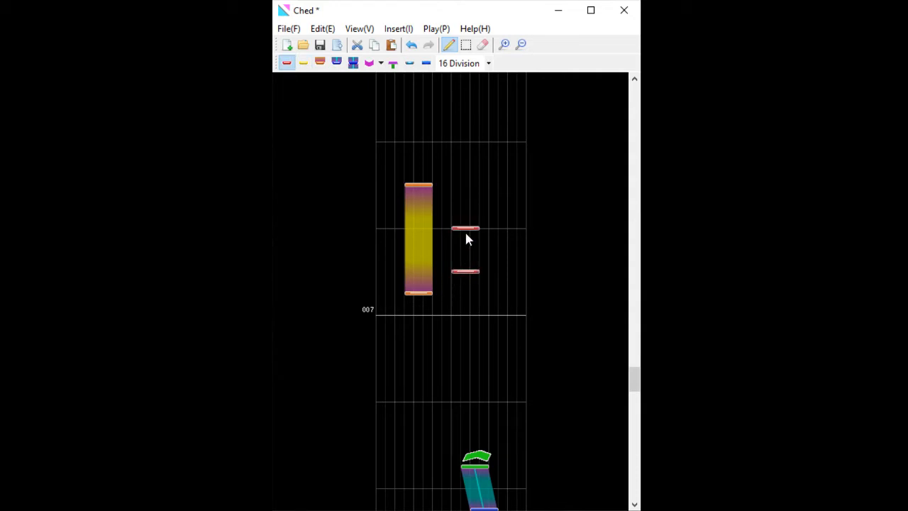
{"action": "left_click", "coordinate": [465, 207]}
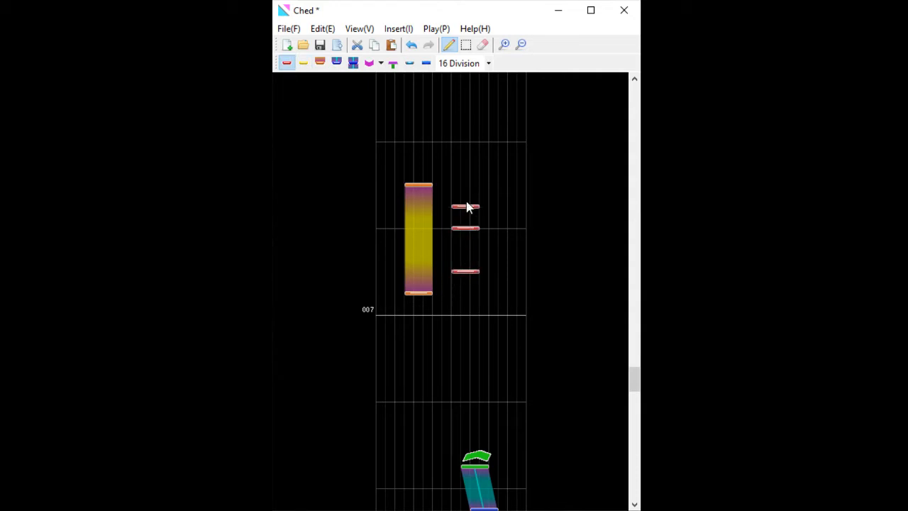
Select the full-width area containing the Hold and the three Taps, and flip the selected notes
{"action": "left_click", "coordinate": [465, 44]}
{"action": "left_click_drag", "start_coordinate": [372, 147], "coordinate": [525, 340]}
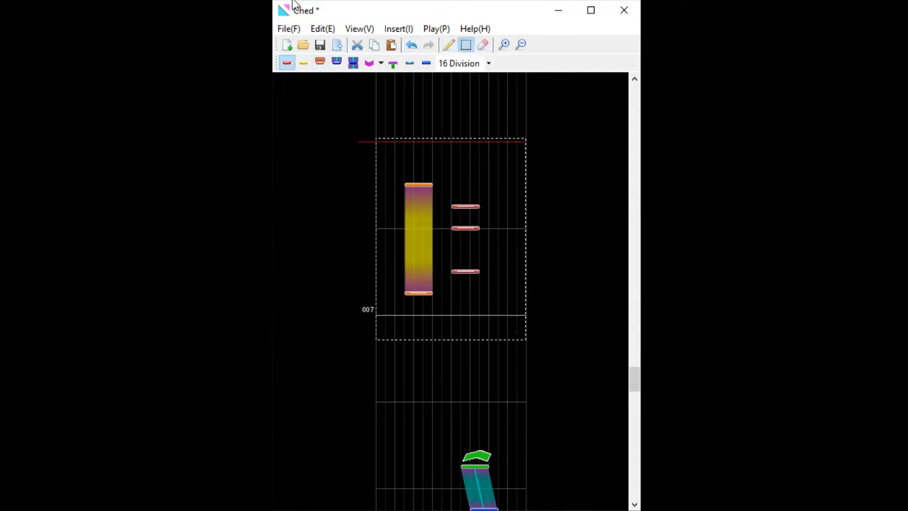
{"action": "left_click", "coordinate": [322, 28]}
{"action": "left_click", "coordinate": [376, 151]}
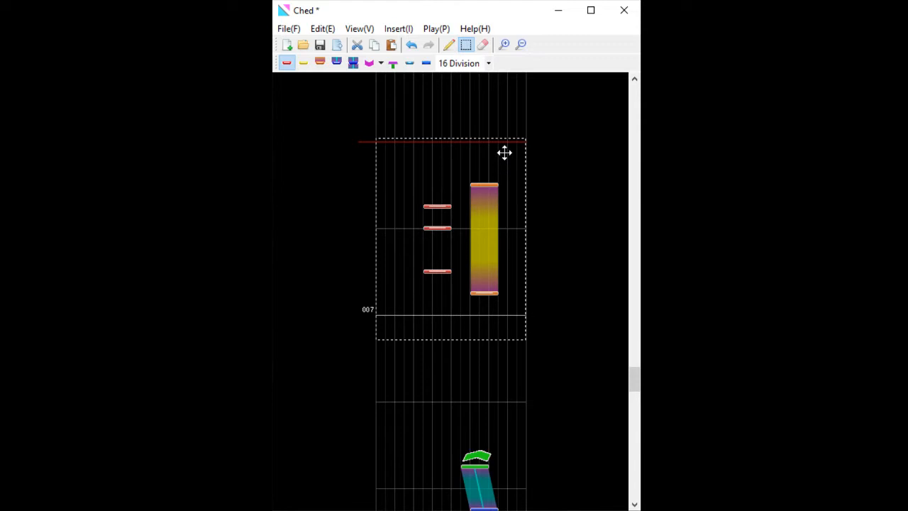
Remove the selected Hold and Taps after measure 007, and clear the selection
{"action": "left_click", "coordinate": [320, 31]}
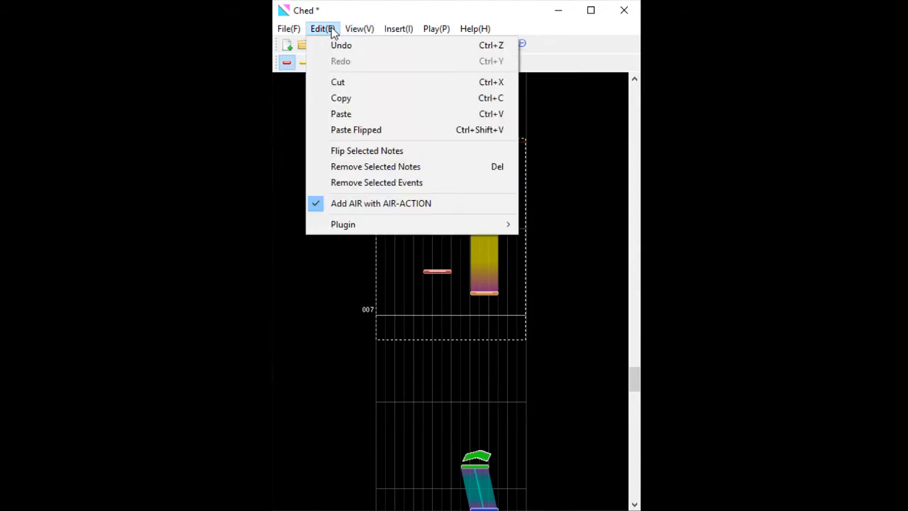
{"action": "left_click", "coordinate": [365, 167]}
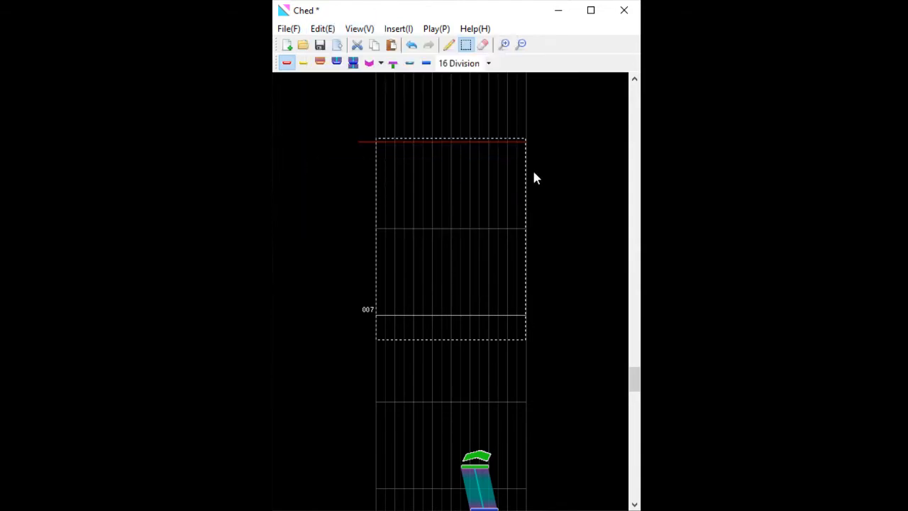
{"action": "left_click", "coordinate": [444, 380]}
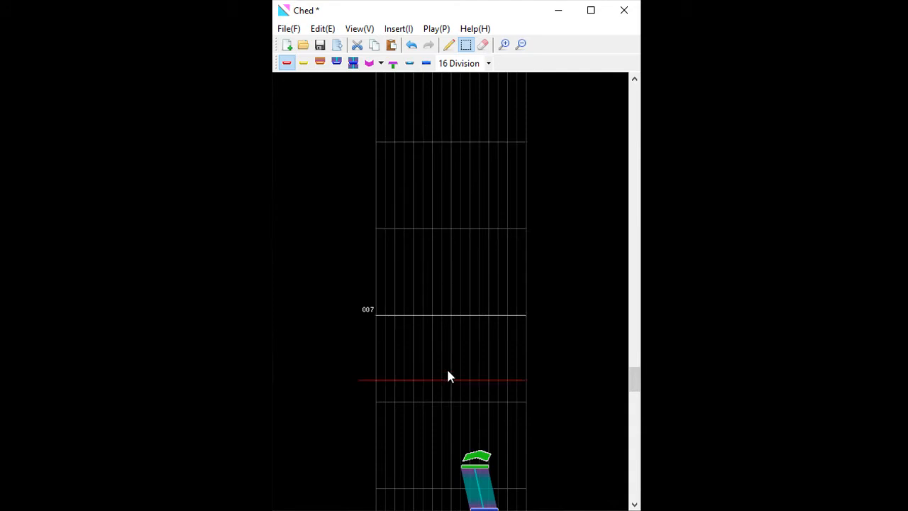
{"action": "scroll", "coordinate": [446, 362], "scroll_direction": "down", "scroll_amount": 2}
{"action": "left_click", "coordinate": [330, 27]}
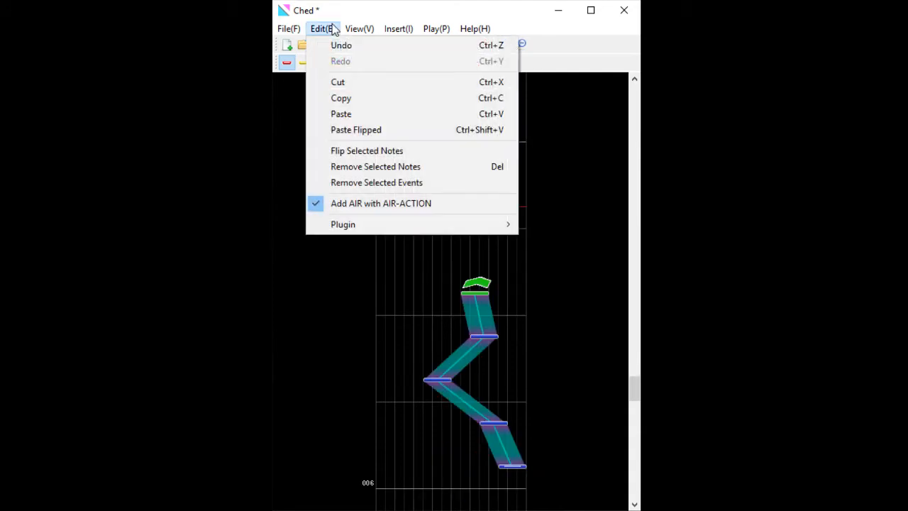
{"action": "left_click", "coordinate": [370, 291]}
Set the BPM at measure 001 to 130
{"action": "scroll", "coordinate": [370, 291], "scroll_direction": "down", "scroll_amount": 4}
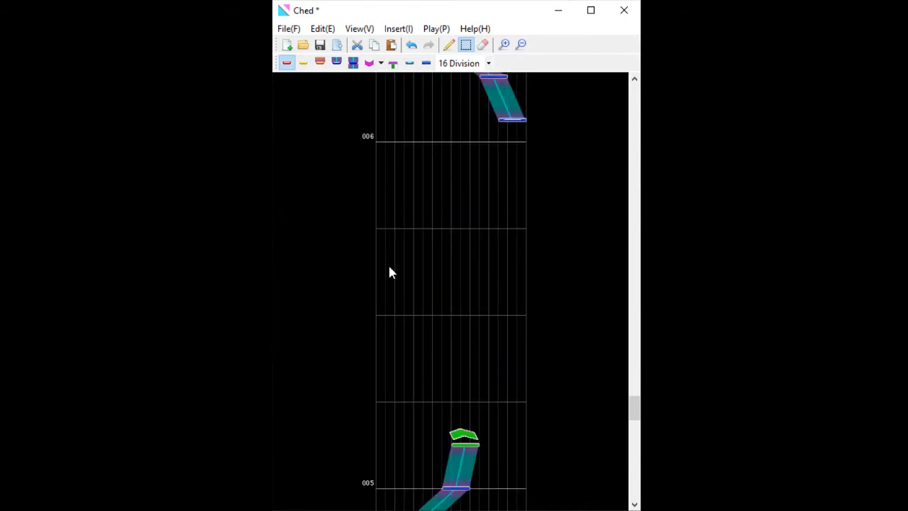
{"action": "scroll", "coordinate": [385, 273], "scroll_direction": "up", "scroll_amount": 16}
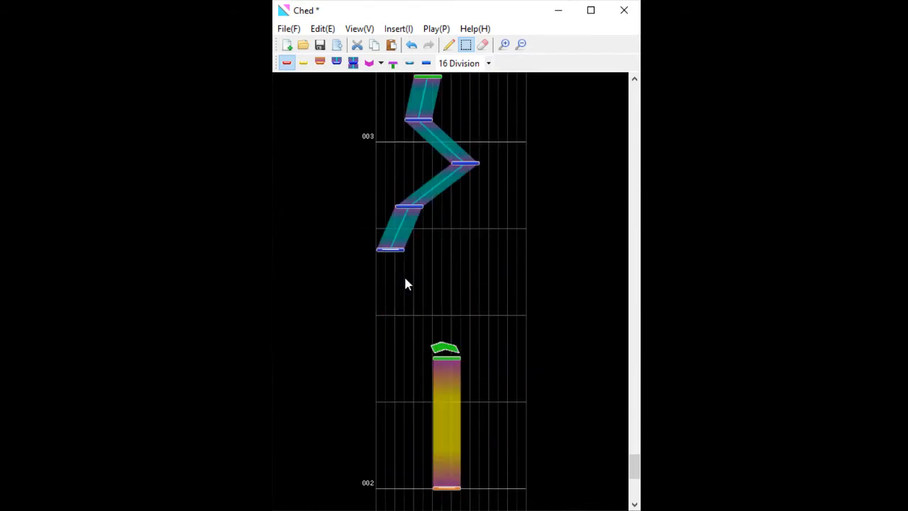
{"action": "left_click", "coordinate": [423, 503]}
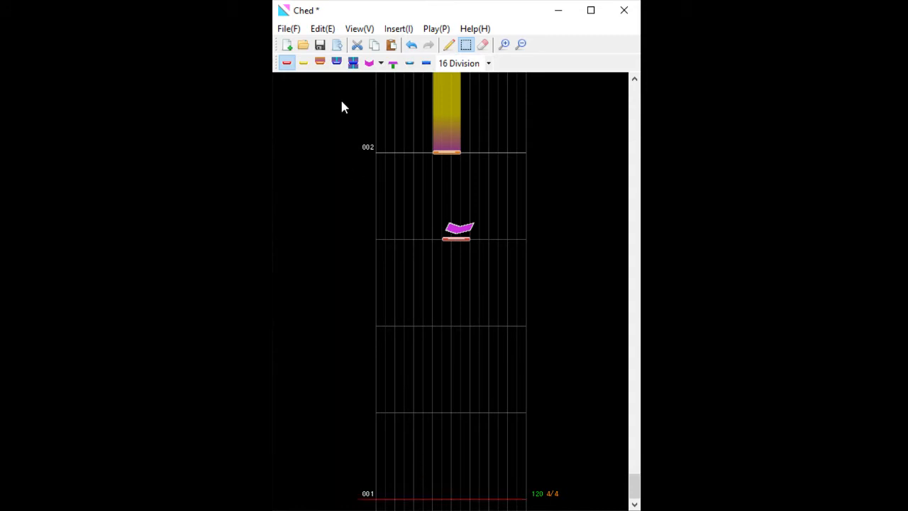
{"action": "left_click", "coordinate": [390, 31]}
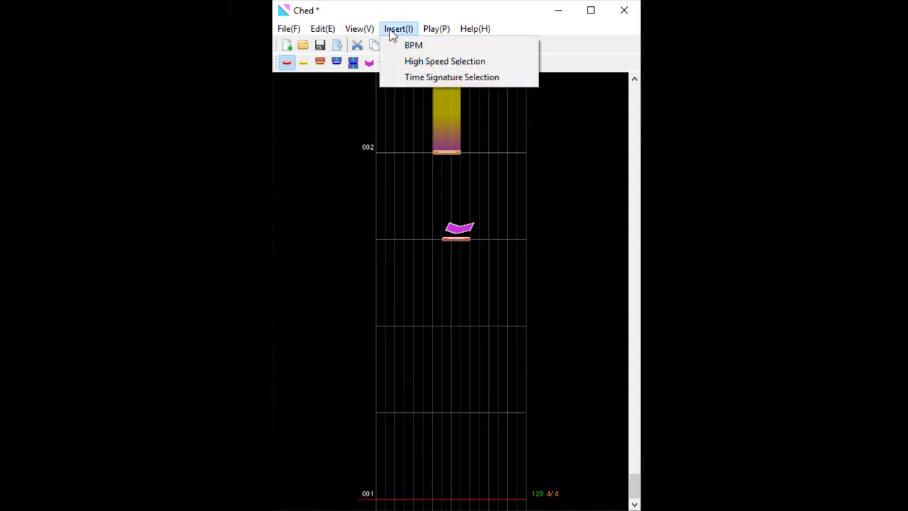
{"action": "left_click", "coordinate": [390, 29]}
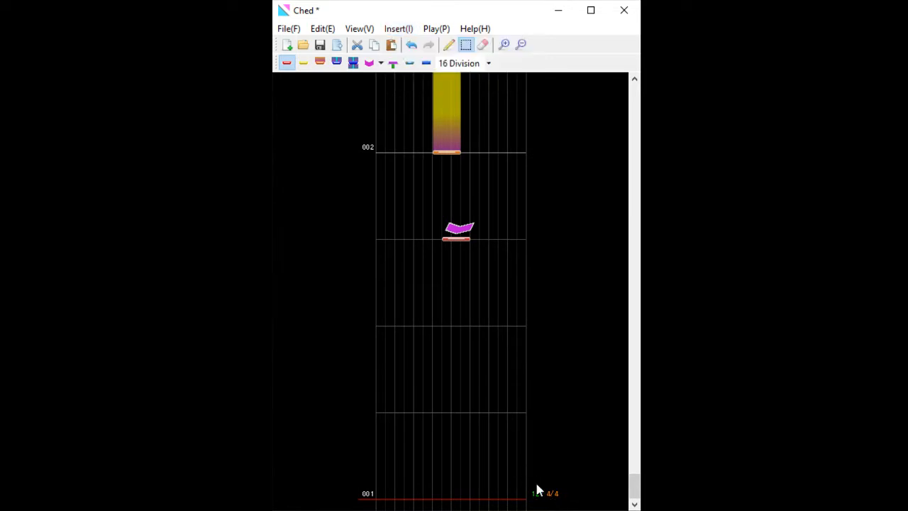
{"action": "left_click", "coordinate": [398, 30]}
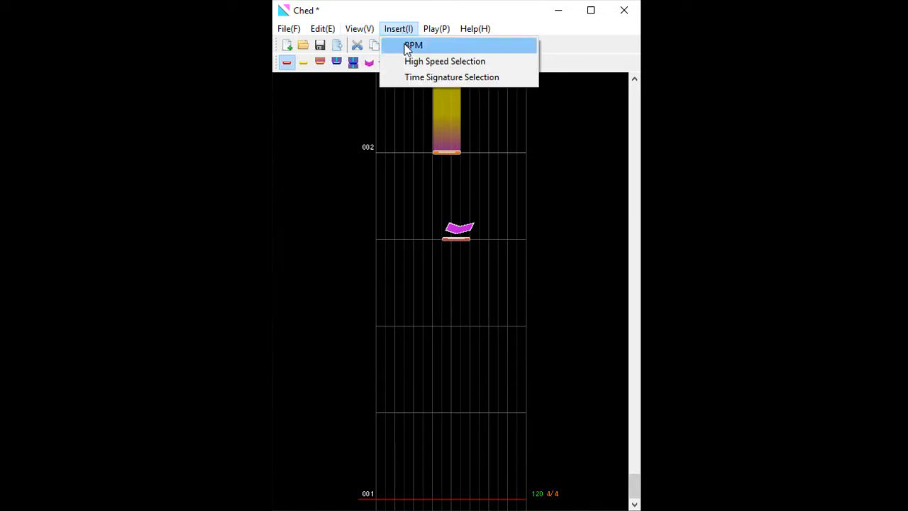
{"action": "left_click", "coordinate": [410, 46]}
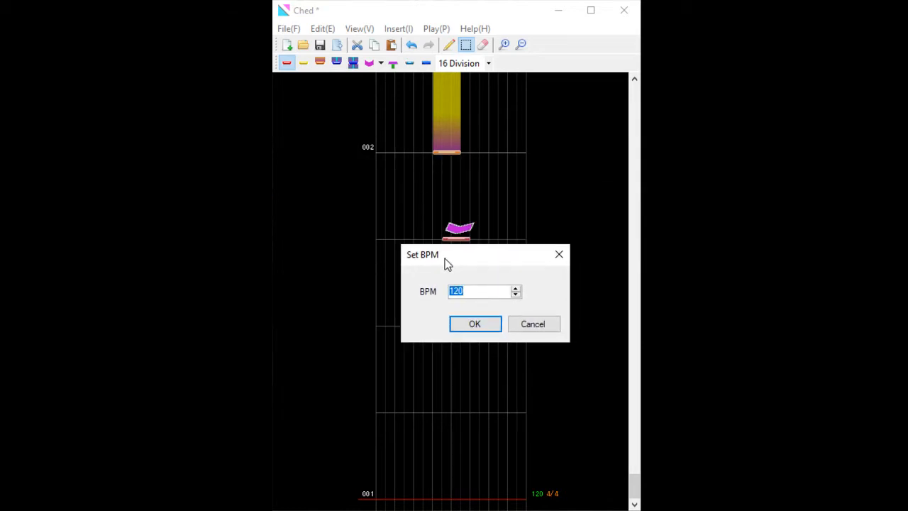
{"action": "type", "text": "130"}
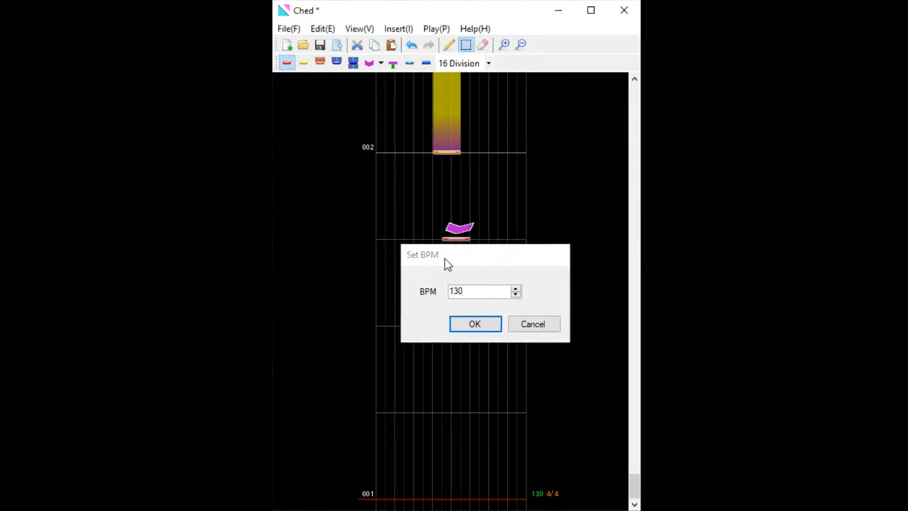
{"action": "key", "text": "Return"}
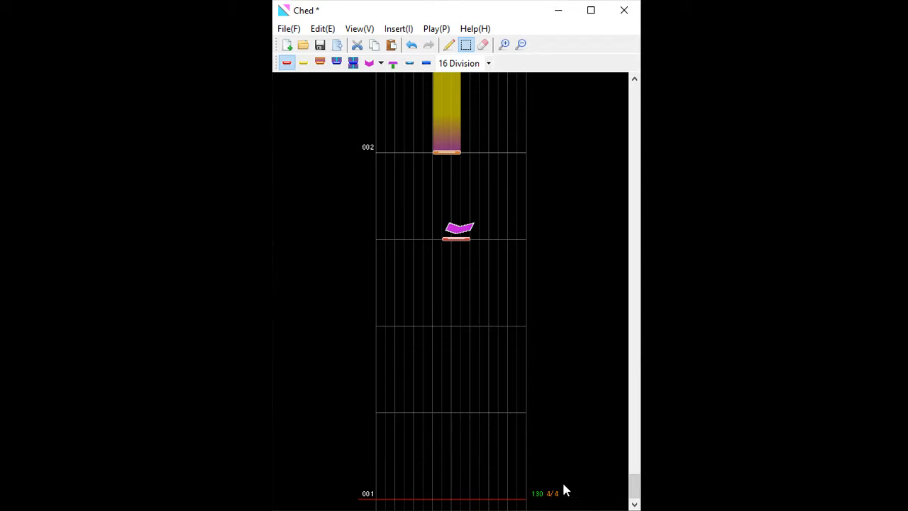
Insert a BPM change of 185 at measure 005
{"action": "scroll", "coordinate": [530, 375], "scroll_direction": "up", "scroll_amount": 15}
{"action": "left_click", "coordinate": [492, 154]}
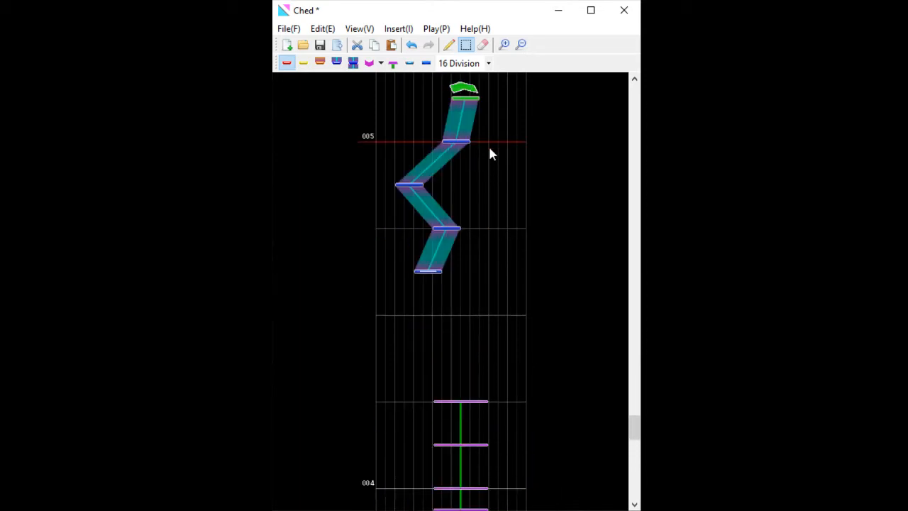
{"action": "scroll", "coordinate": [492, 154], "scroll_direction": "up", "scroll_amount": 2}
{"action": "left_click", "coordinate": [398, 29]}
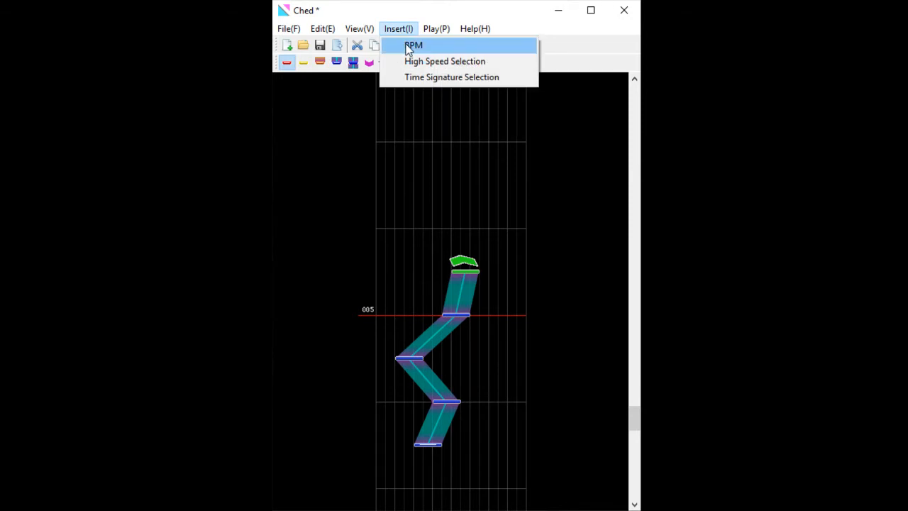
{"action": "left_click", "coordinate": [410, 46]}
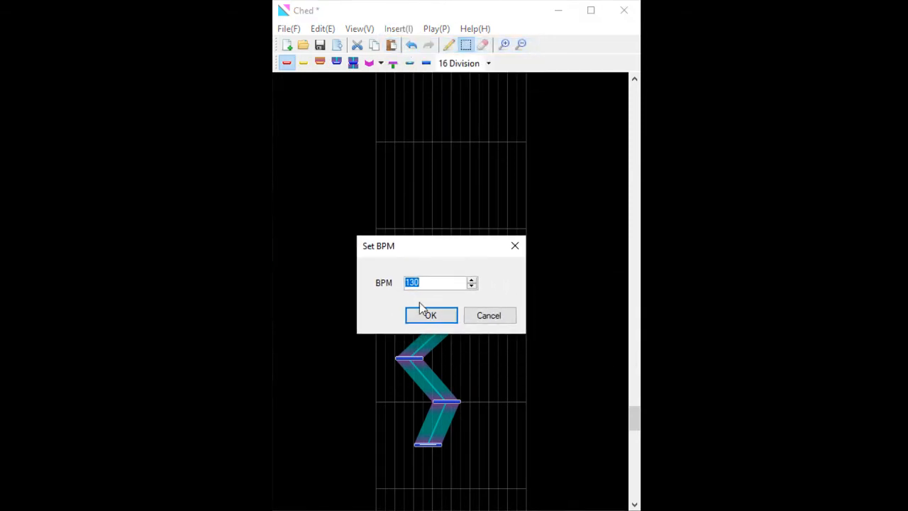
{"action": "type", "text": "185"}
{"action": "key", "text": "Return"}
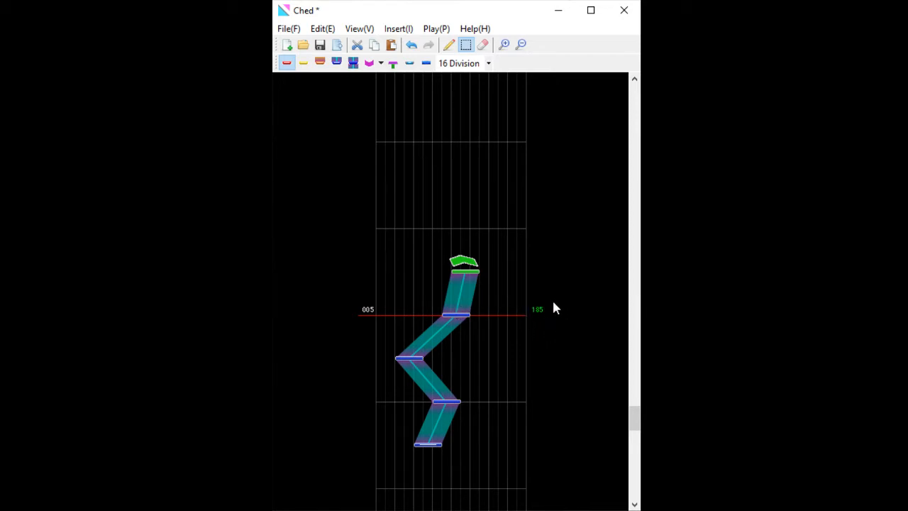
Insert a 3/4 time signature at measure 007
{"action": "scroll", "coordinate": [545, 288], "scroll_direction": "down", "scroll_amount": 10}
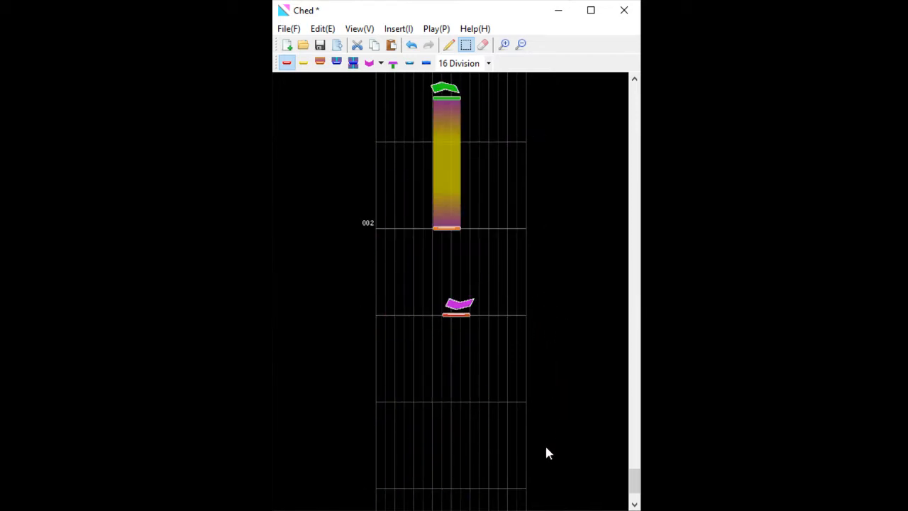
{"action": "scroll", "coordinate": [541, 500], "scroll_direction": "up", "scroll_amount": 12}
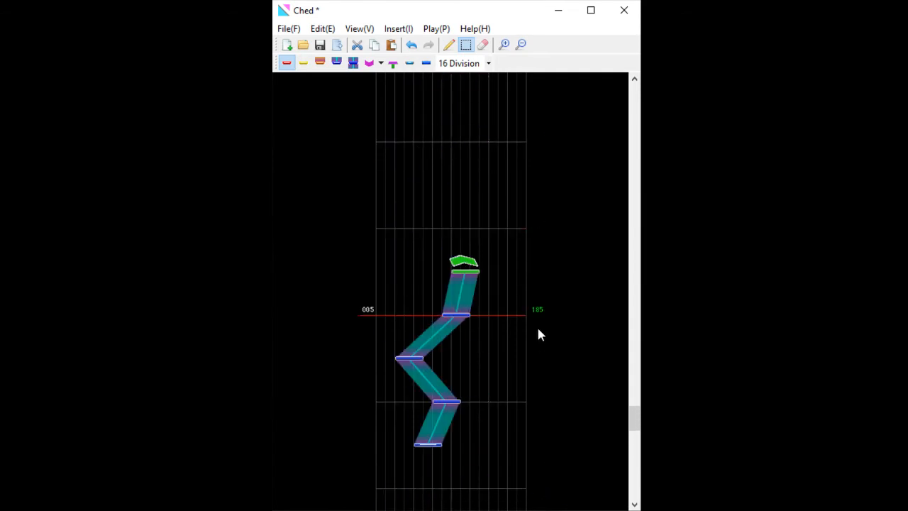
{"action": "scroll", "coordinate": [532, 270], "scroll_direction": "up", "scroll_amount": 2}
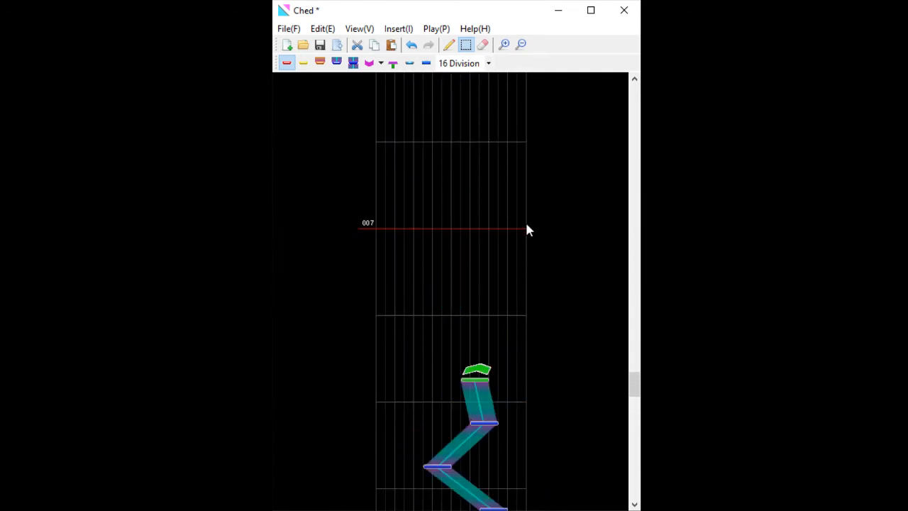
{"action": "left_click", "coordinate": [428, 28]}
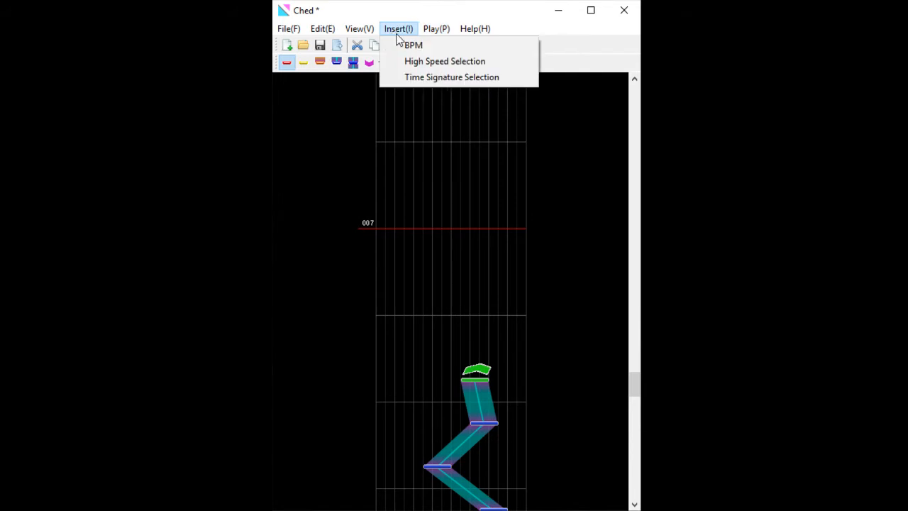
{"action": "left_click", "coordinate": [421, 76]}
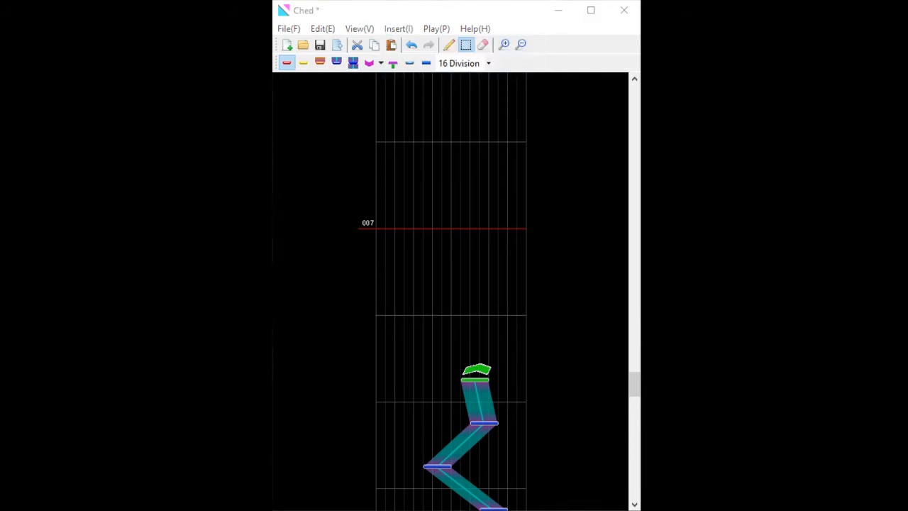
{"action": "left_click", "coordinate": [495, 263]}
{"action": "scroll", "coordinate": [487, 287], "scroll_direction": "up", "scroll_amount": 5}
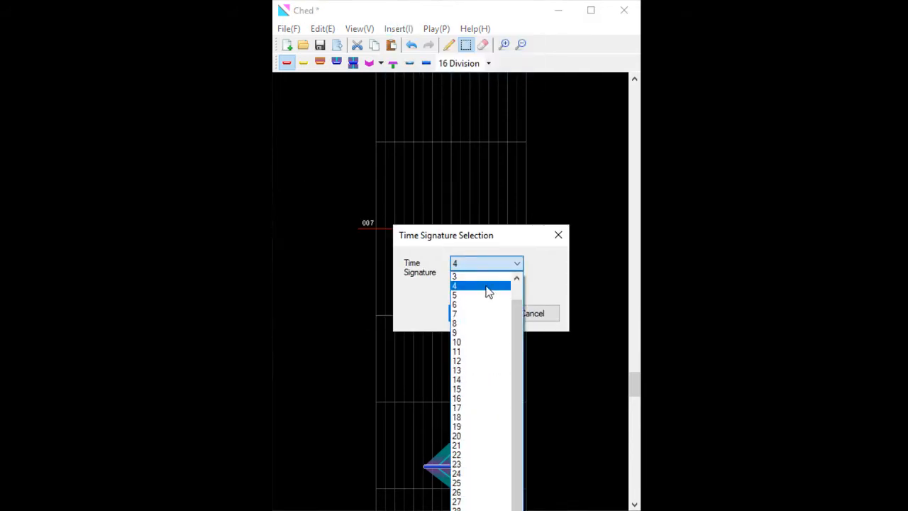
{"action": "left_click", "coordinate": [487, 295]}
{"action": "left_click", "coordinate": [487, 307]}
{"action": "scroll", "coordinate": [484, 286], "scroll_direction": "up", "scroll_amount": 3}
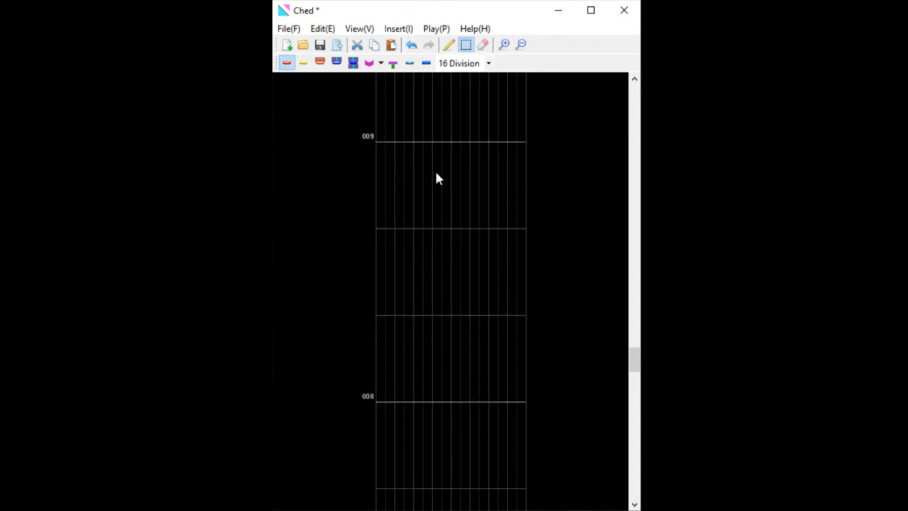
Select the time signature change at measure 007 and remove the selected event
{"action": "scroll", "coordinate": [436, 178], "scroll_direction": "down", "scroll_amount": 1}
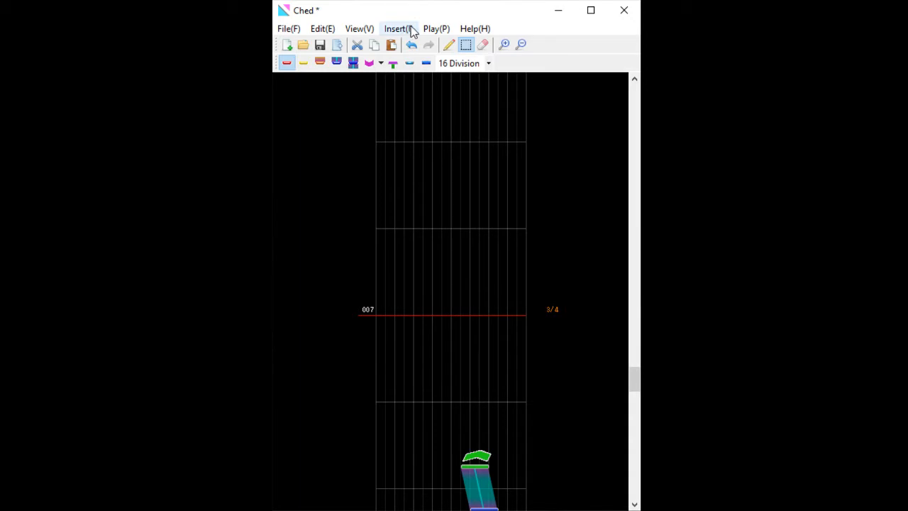
{"action": "scroll", "coordinate": [462, 268], "scroll_direction": "down", "scroll_amount": 4}
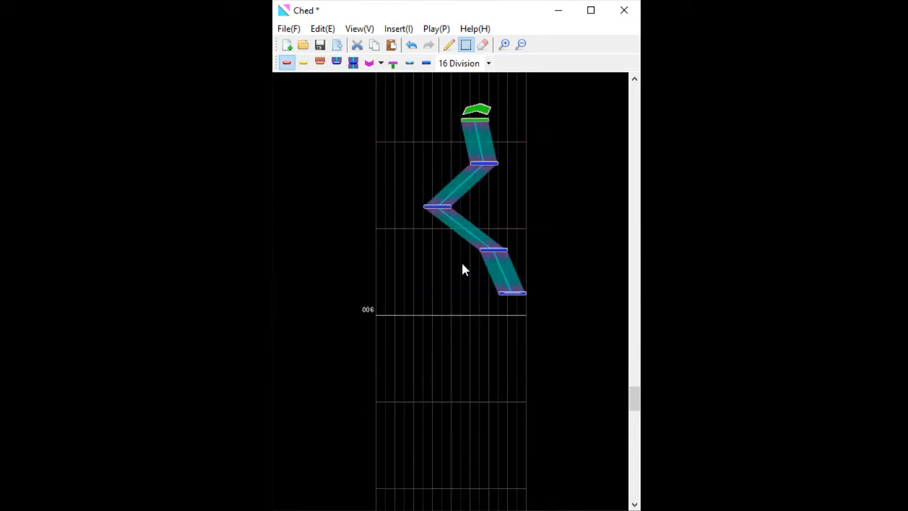
{"action": "scroll", "coordinate": [462, 268], "scroll_direction": "up", "scroll_amount": 3}
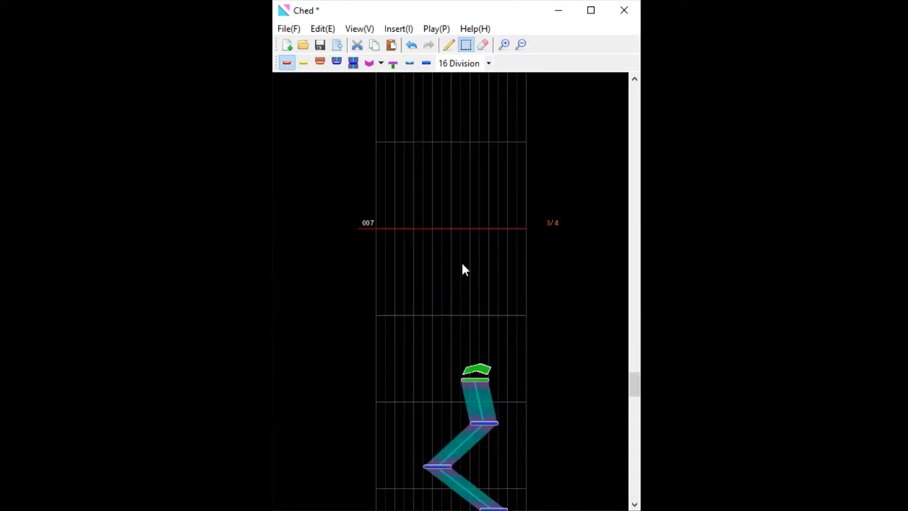
{"action": "left_click", "coordinate": [438, 151]}
{"action": "left_click", "coordinate": [438, 224]}
{"action": "left_click", "coordinate": [326, 29]}
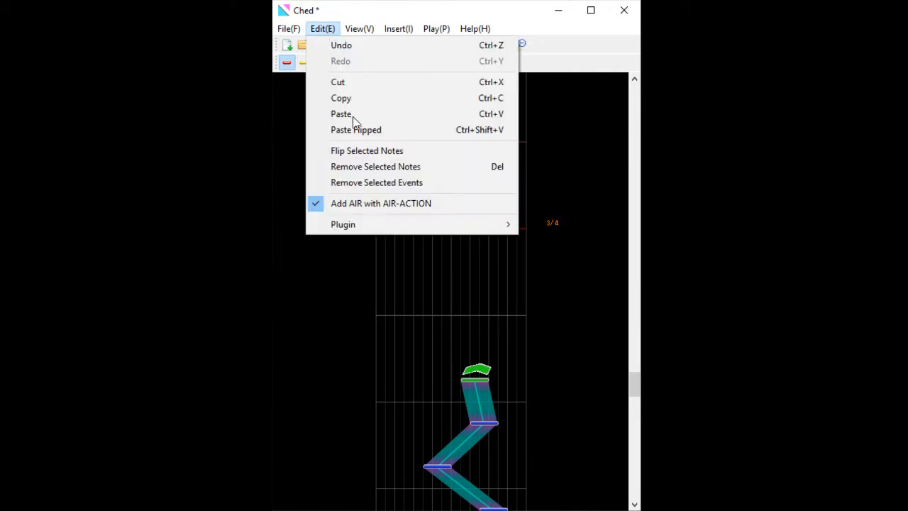
{"action": "left_click", "coordinate": [381, 183]}
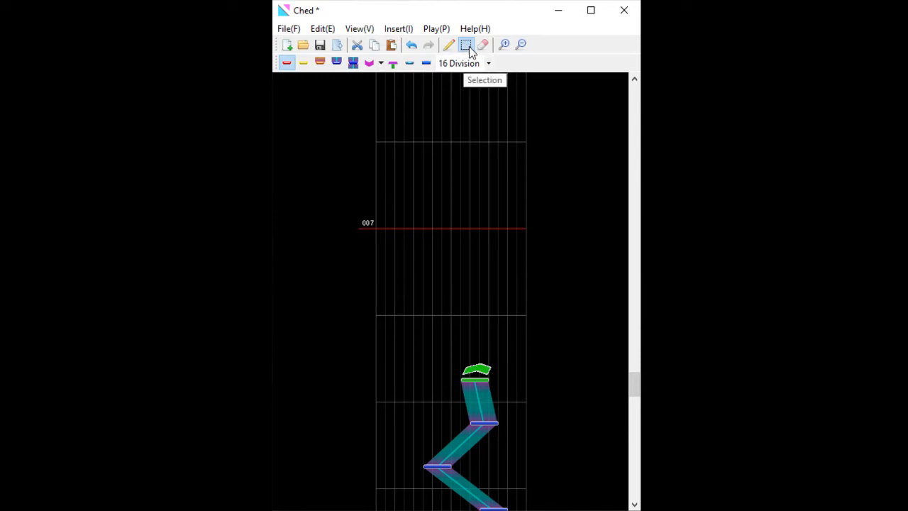
Select measure 005 and remove its BPM change event
{"action": "left_click", "coordinate": [455, 268]}
{"action": "left_click", "coordinate": [442, 356]}
{"action": "scroll", "coordinate": [435, 287], "scroll_direction": "down", "scroll_amount": 5}
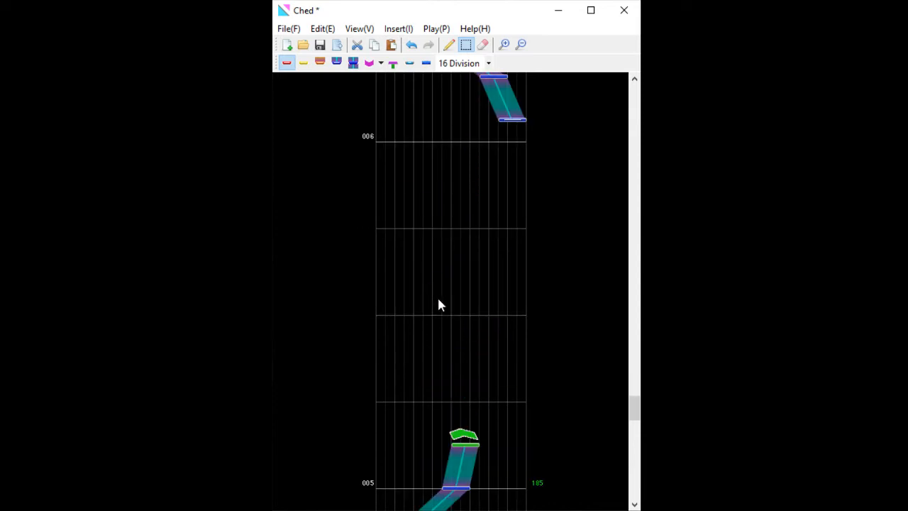
{"action": "scroll", "coordinate": [439, 305], "scroll_direction": "down", "scroll_amount": 3}
{"action": "left_click", "coordinate": [508, 316]}
{"action": "left_click", "coordinate": [321, 30]}
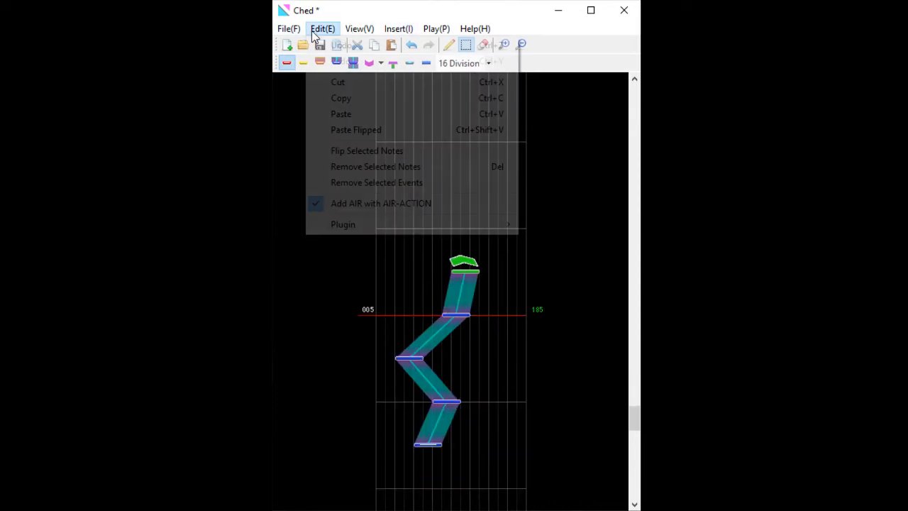
{"action": "left_click", "coordinate": [378, 184]}
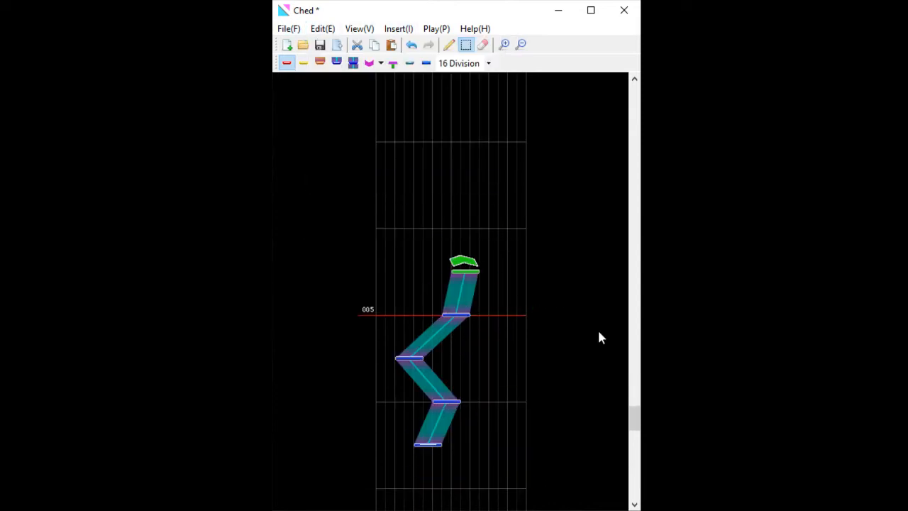
Insert a BPM change of 49 two beats after measure 005
{"action": "scroll", "coordinate": [521, 312], "scroll_direction": "up", "scroll_amount": 1}
{"action": "left_click", "coordinate": [495, 230]}
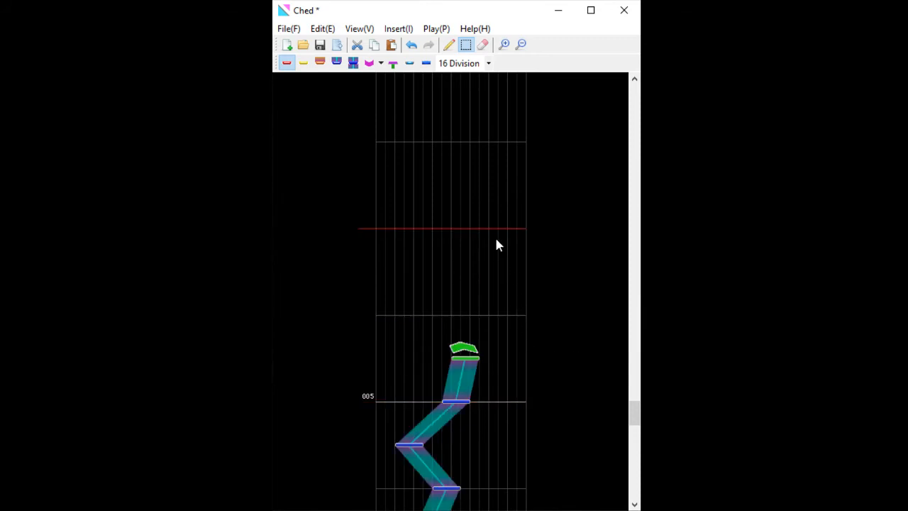
{"action": "left_click", "coordinate": [402, 29]}
{"action": "left_click", "coordinate": [409, 46]}
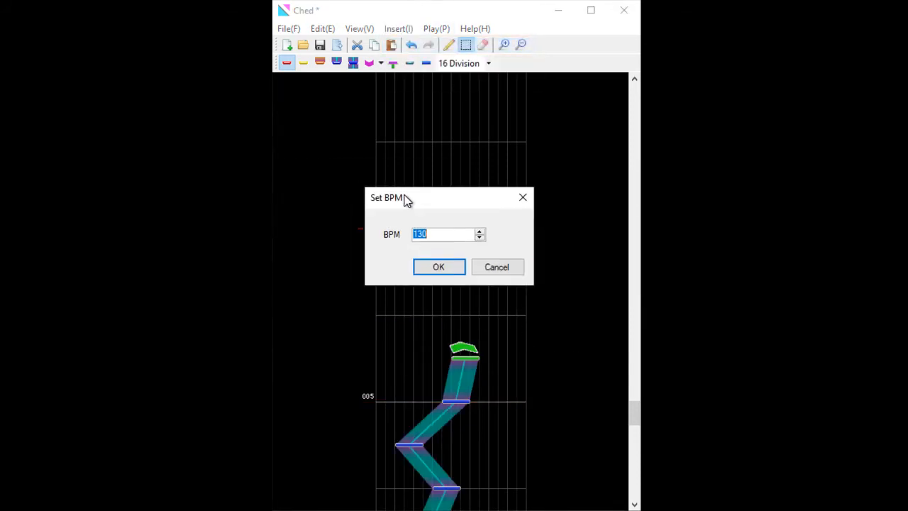
{"action": "left_click_drag", "start_coordinate": [405, 201], "coordinate": [445, 204]}
{"action": "type", "text": "49"}
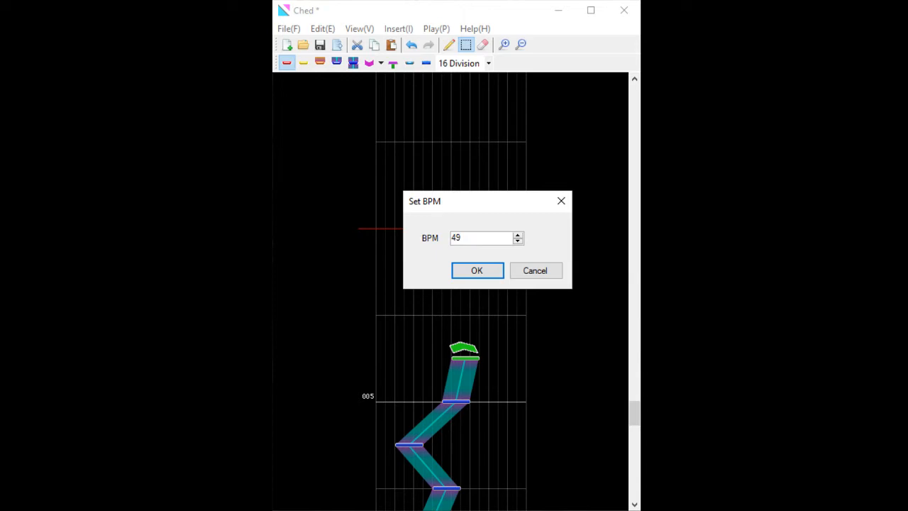
{"action": "key", "text": "Return"}
{"action": "scroll", "coordinate": [441, 195], "scroll_direction": "up", "scroll_amount": 1}
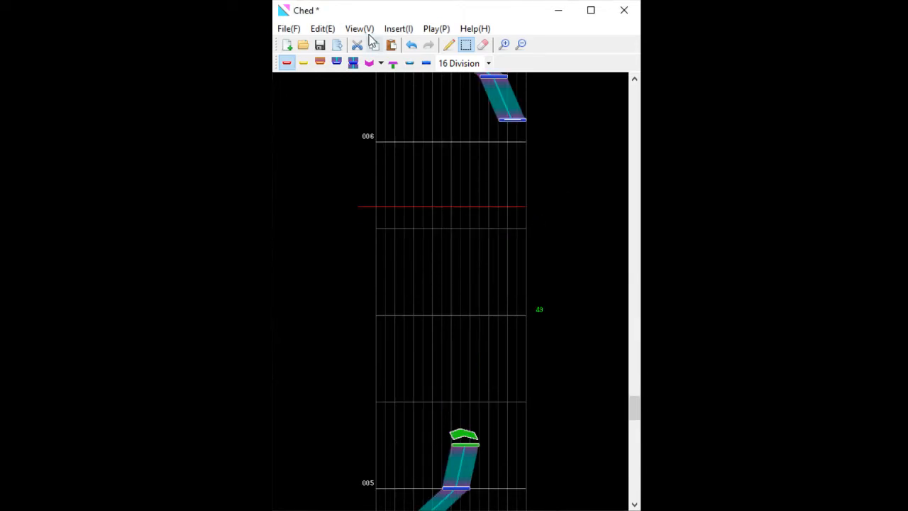
Select the position two beats after measure 005 and remove its BPM change event
{"action": "left_click", "coordinate": [322, 29]}
{"action": "left_click", "coordinate": [367, 182]}
{"action": "left_click", "coordinate": [502, 325]}
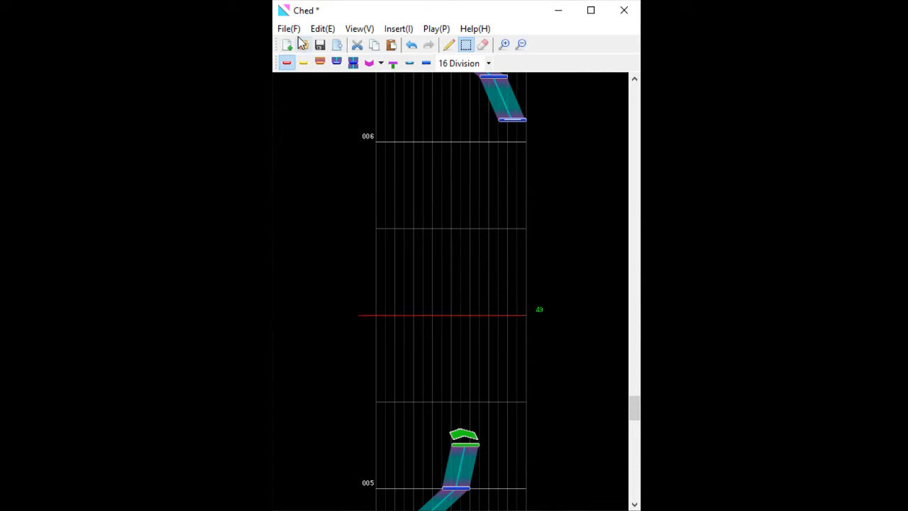
{"action": "left_click", "coordinate": [322, 28]}
{"action": "left_click", "coordinate": [376, 182]}
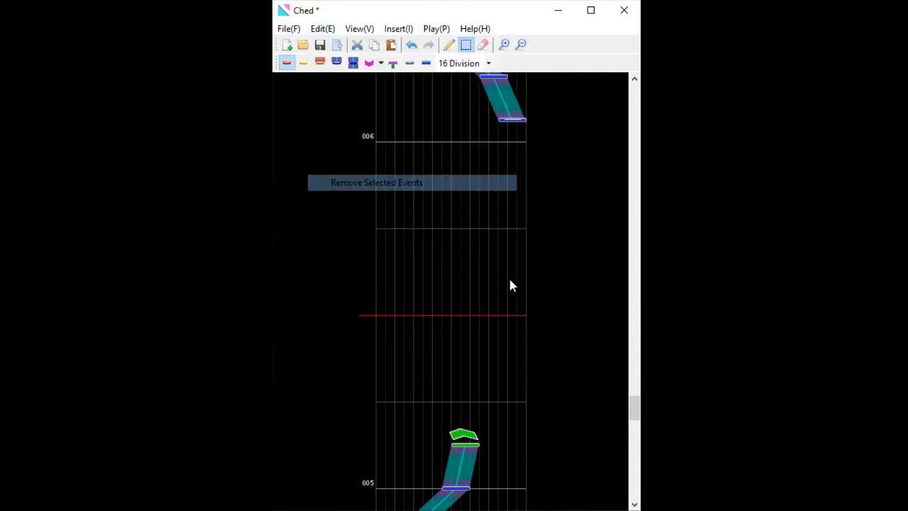
Insert a high speed change with a speed ratio of 2.00 at measure 006
{"action": "scroll", "coordinate": [526, 274], "scroll_direction": "up", "scroll_amount": 2}
{"action": "left_click", "coordinate": [454, 321]}
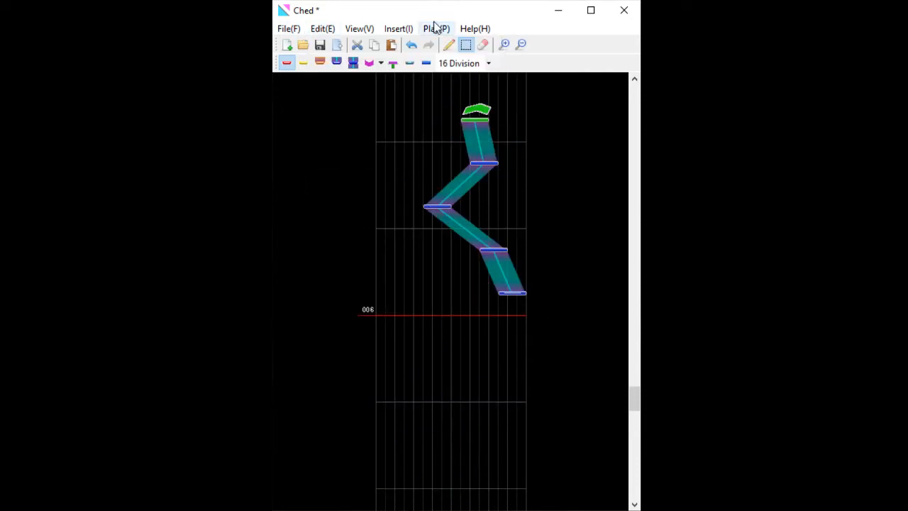
{"action": "left_click", "coordinate": [398, 29]}
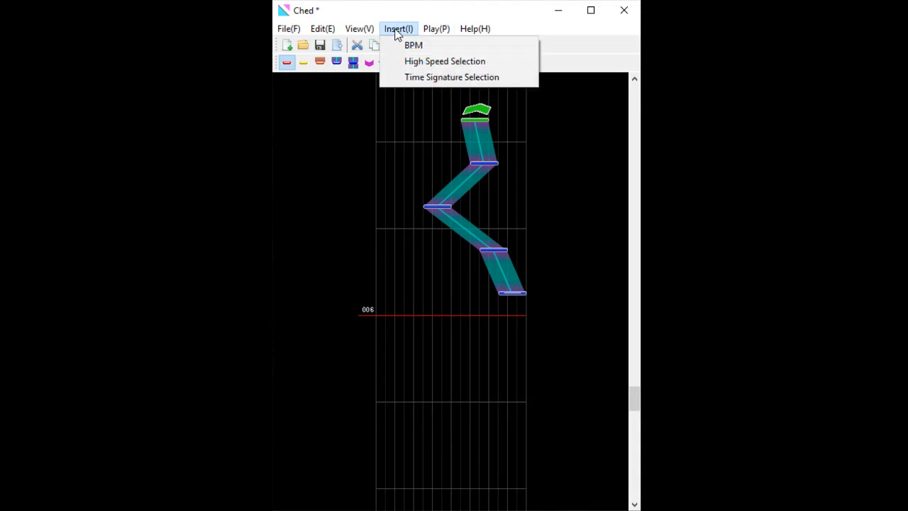
{"action": "left_click", "coordinate": [418, 62]}
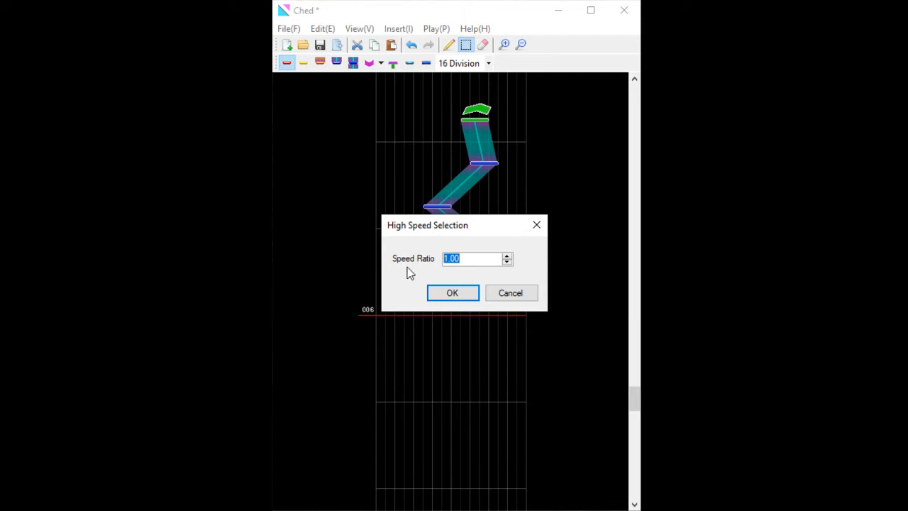
{"action": "type", "text": "2.00"}
{"action": "key", "text": "Return"}
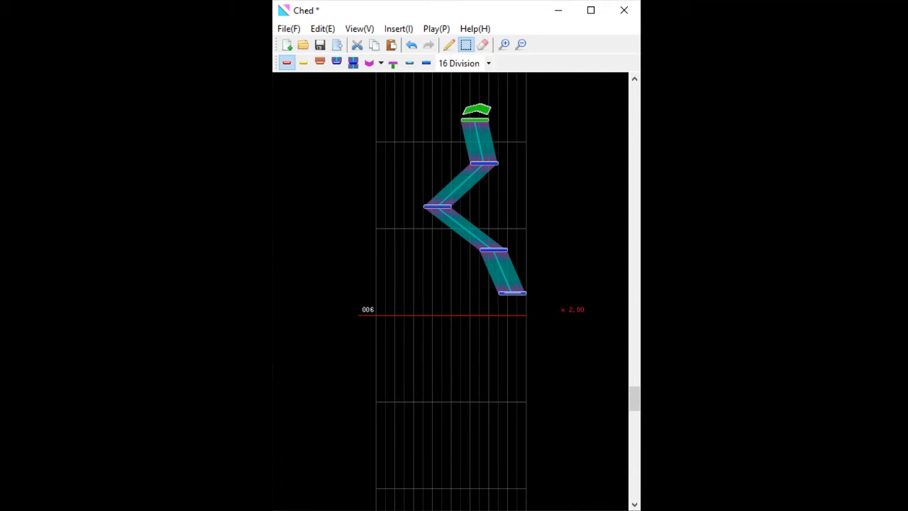
Remove the selected high speed change event from measure 006
{"action": "left_click", "coordinate": [323, 29]}
{"action": "left_click", "coordinate": [372, 185]}
Zoom in on the chart around measure 002 and zoom back out to the original scale
{"action": "scroll", "coordinate": [493, 267], "scroll_direction": "down", "scroll_amount": 5}
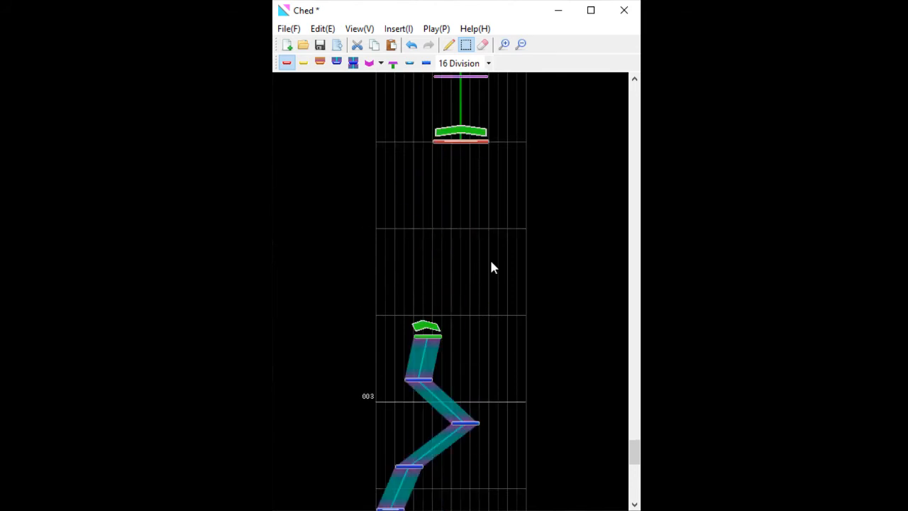
{"action": "scroll", "coordinate": [493, 267], "scroll_direction": "down", "scroll_amount": 2}
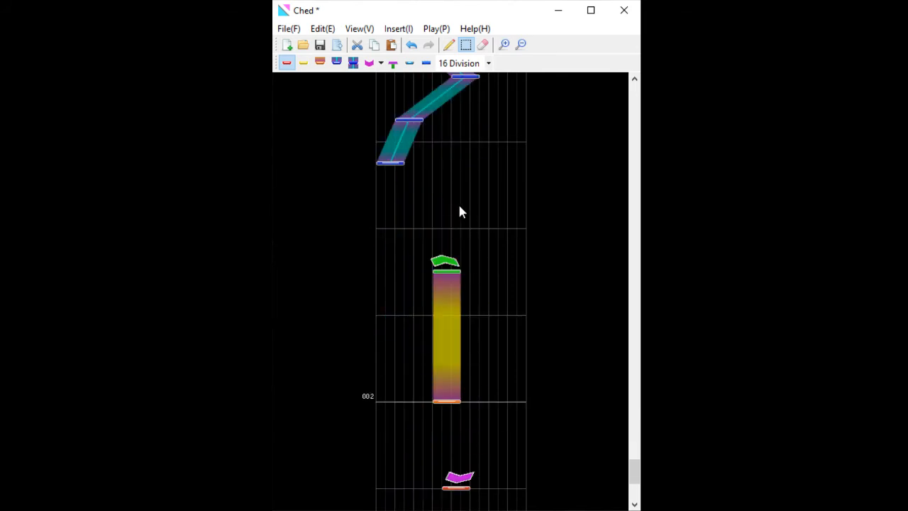
{"action": "scroll", "coordinate": [450, 225], "scroll_direction": "down", "scroll_amount": 3}
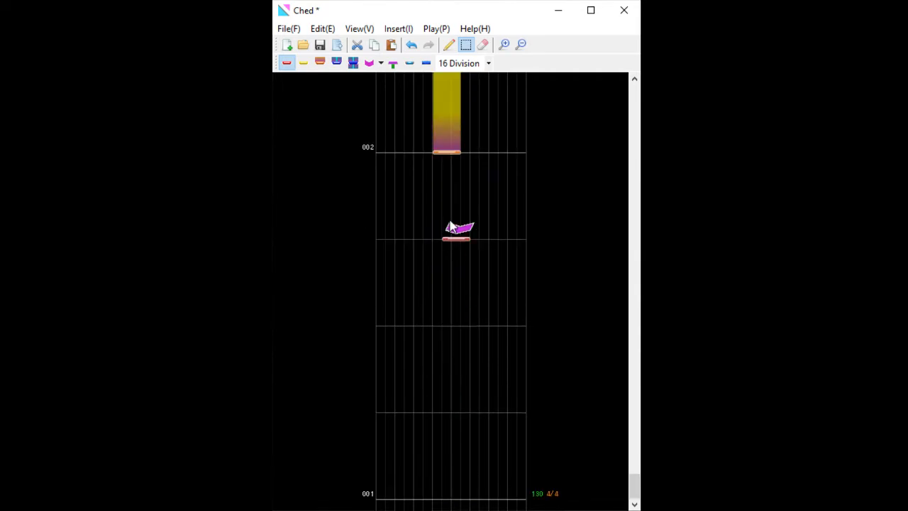
{"action": "scroll", "coordinate": [449, 225], "scroll_direction": "up", "scroll_amount": 2}
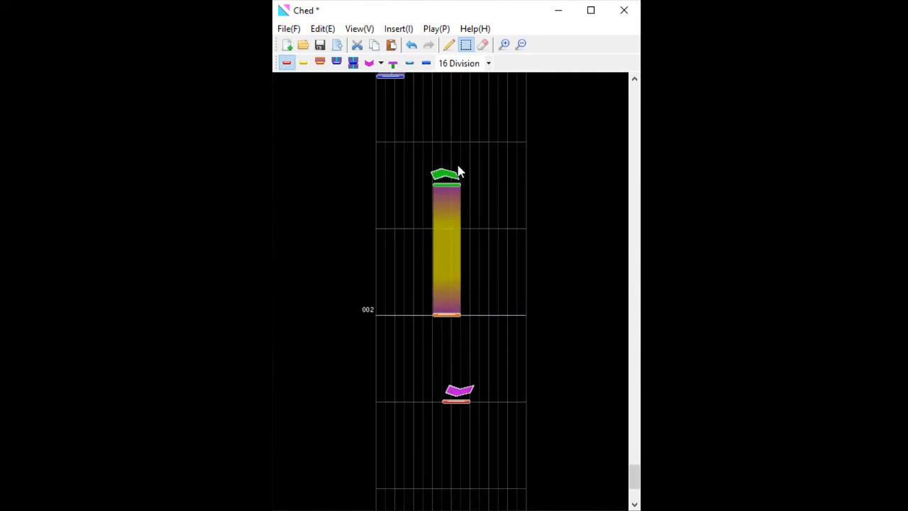
{"action": "left_click", "coordinate": [504, 44]}
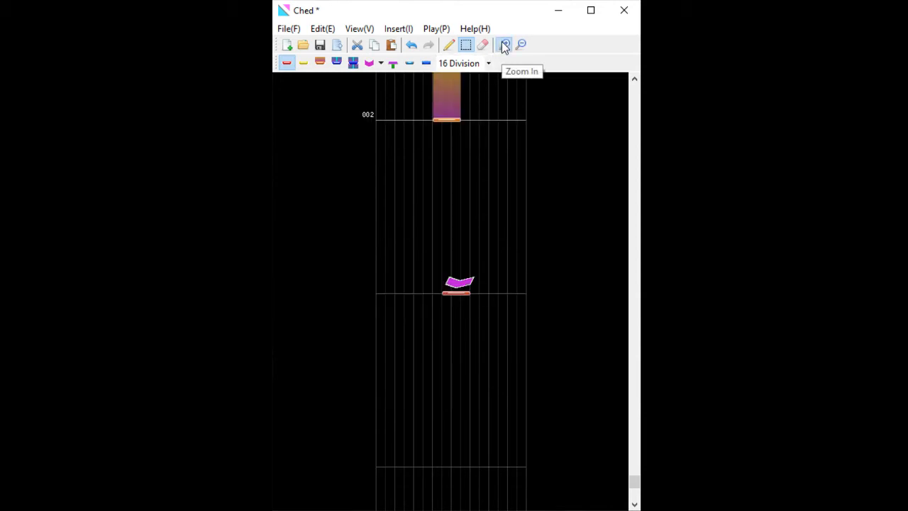
{"action": "left_click", "coordinate": [502, 41]}
{"action": "left_click", "coordinate": [522, 44]}
{"action": "left_click", "coordinate": [523, 44]}
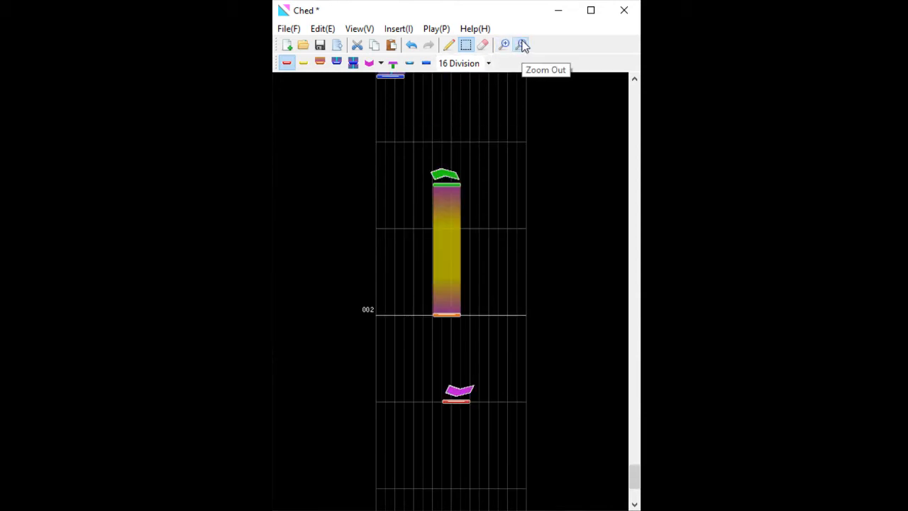
Widen the chart's lane width by two increments
{"action": "scroll", "coordinate": [506, 175], "scroll_direction": "down", "scroll_amount": 2}
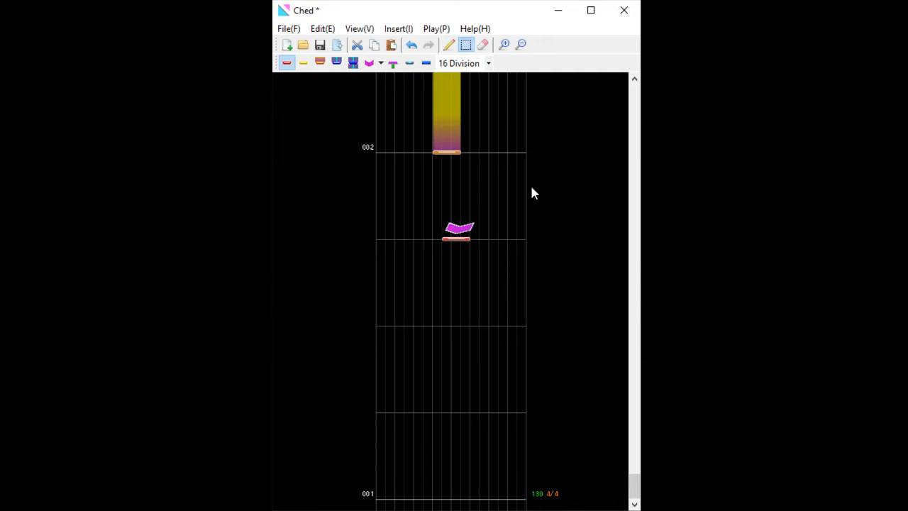
{"action": "left_click", "coordinate": [362, 28]}
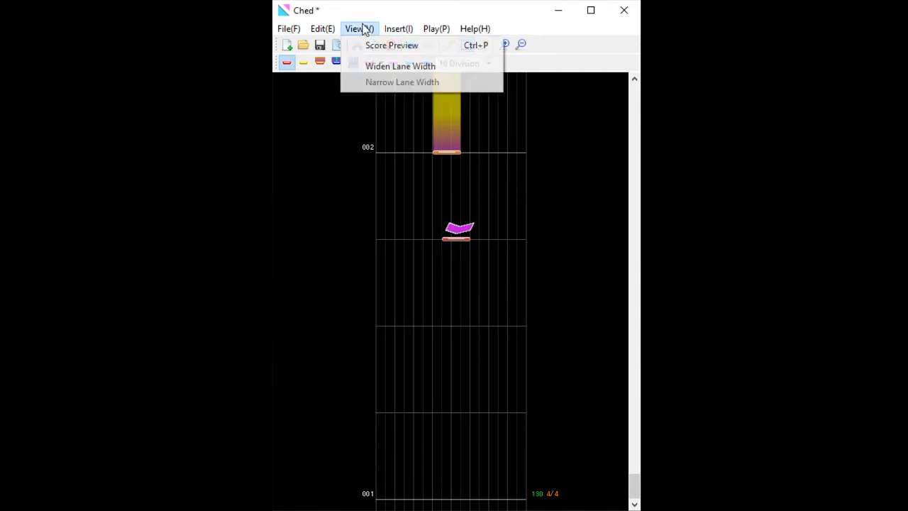
{"action": "left_click", "coordinate": [370, 67]}
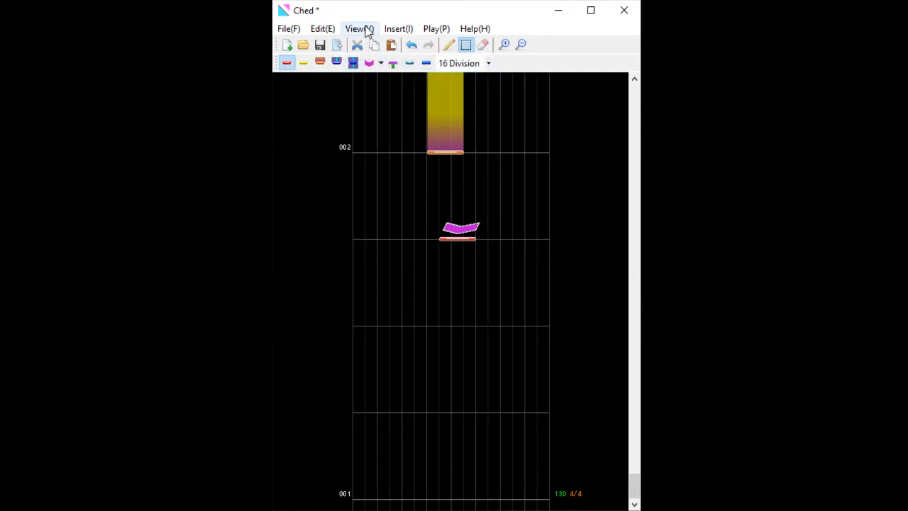
{"action": "left_click", "coordinate": [363, 29]}
{"action": "left_click", "coordinate": [372, 68]}
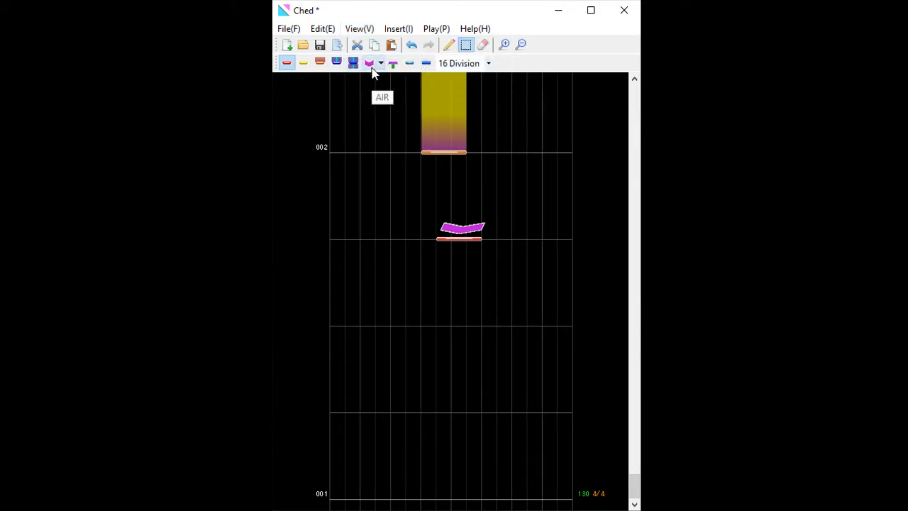
Narrow the chart's lane width by two increments
{"action": "left_click", "coordinate": [360, 29]}
{"action": "left_click", "coordinate": [371, 82]}
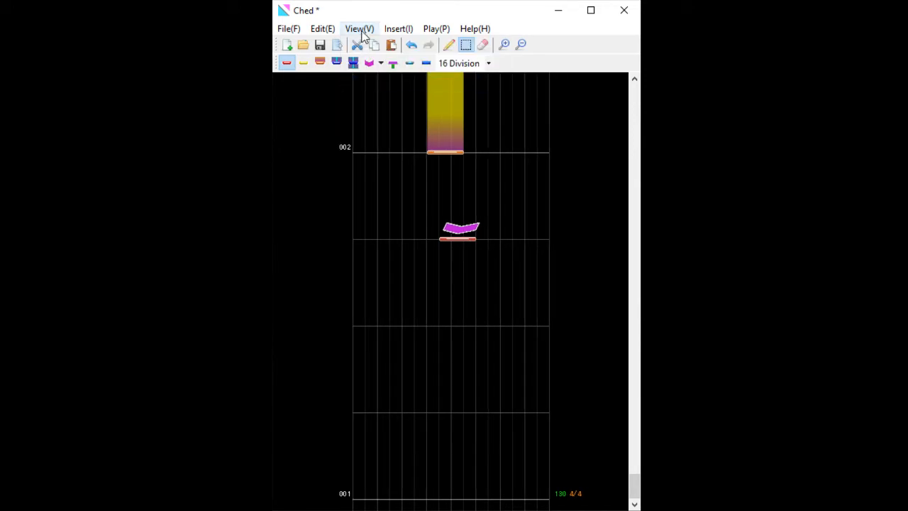
{"action": "left_click", "coordinate": [360, 29]}
{"action": "left_click", "coordinate": [370, 82]}
Show the whole chart in Score Preview and return to the normal editing view
{"action": "left_click", "coordinate": [363, 28]}
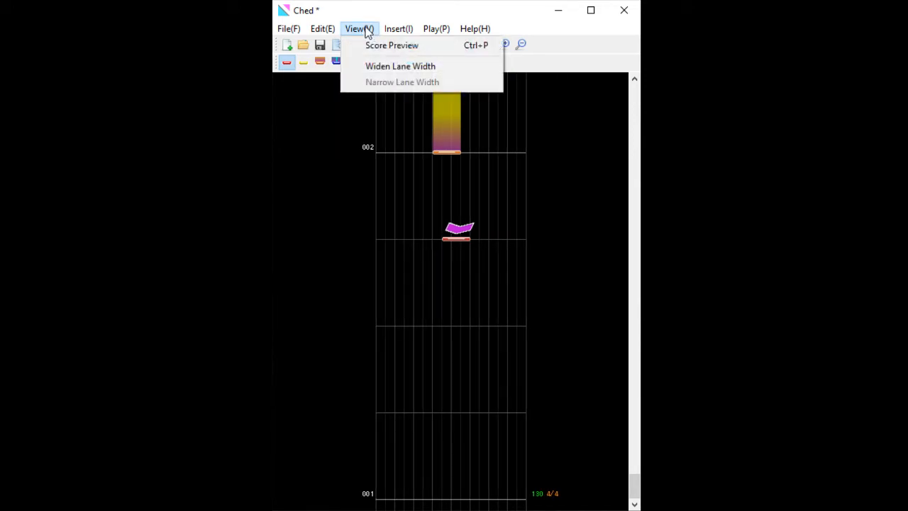
{"action": "left_click", "coordinate": [368, 46]}
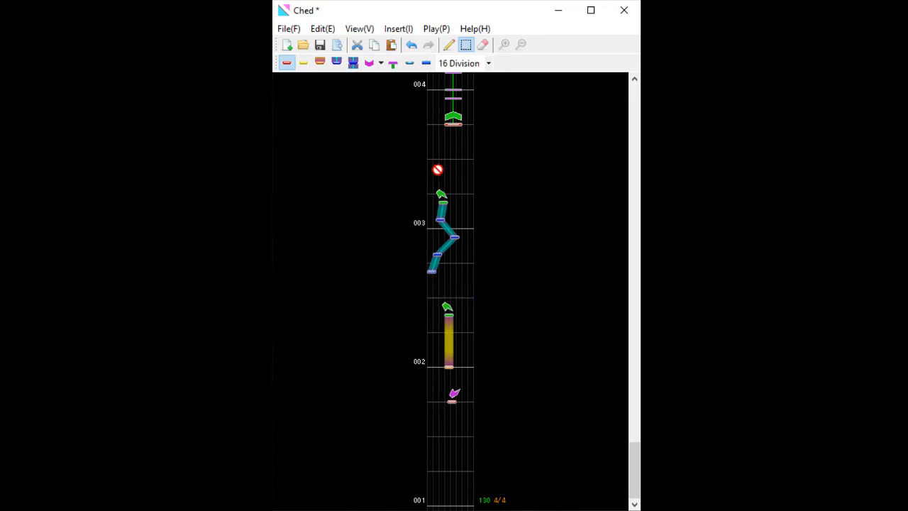
{"action": "left_click", "coordinate": [368, 32]}
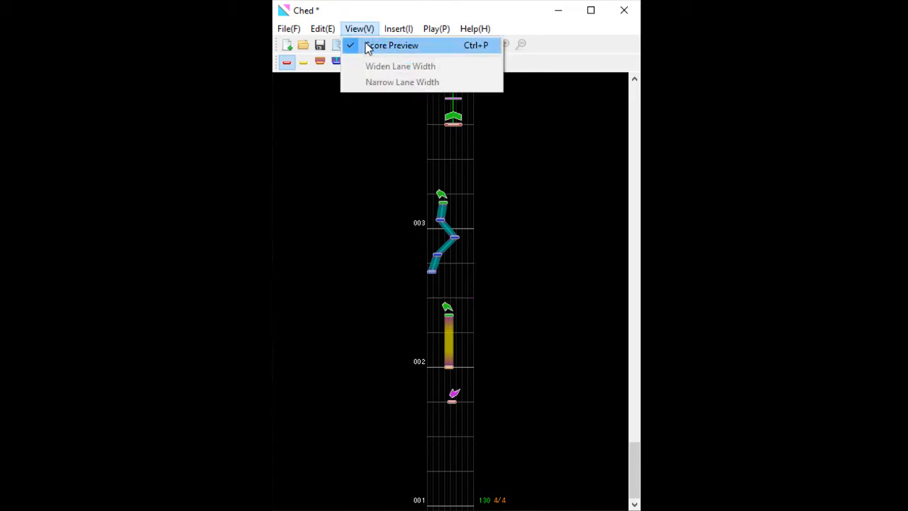
{"action": "left_click", "coordinate": [369, 45]}
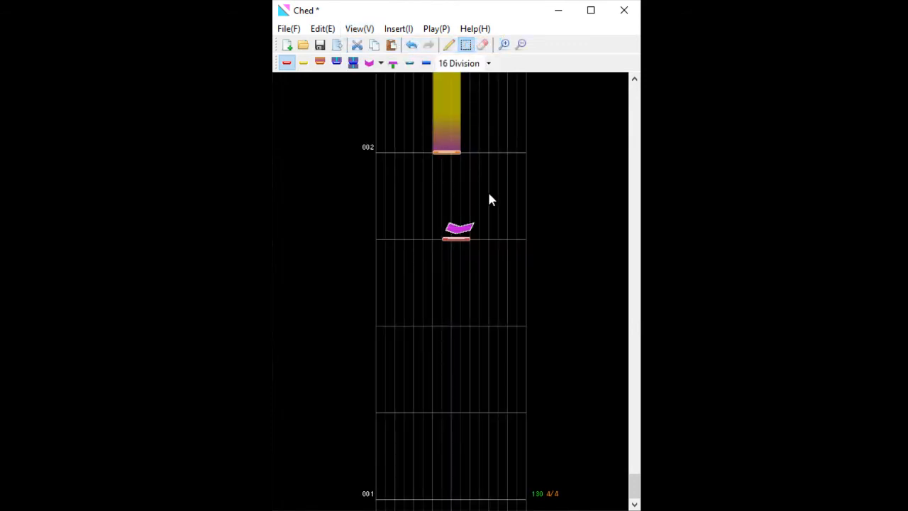
Review the title, note designer and sound file in the score properties, and set the music offset to 0.2 seconds
{"action": "left_click", "coordinate": [291, 28]}
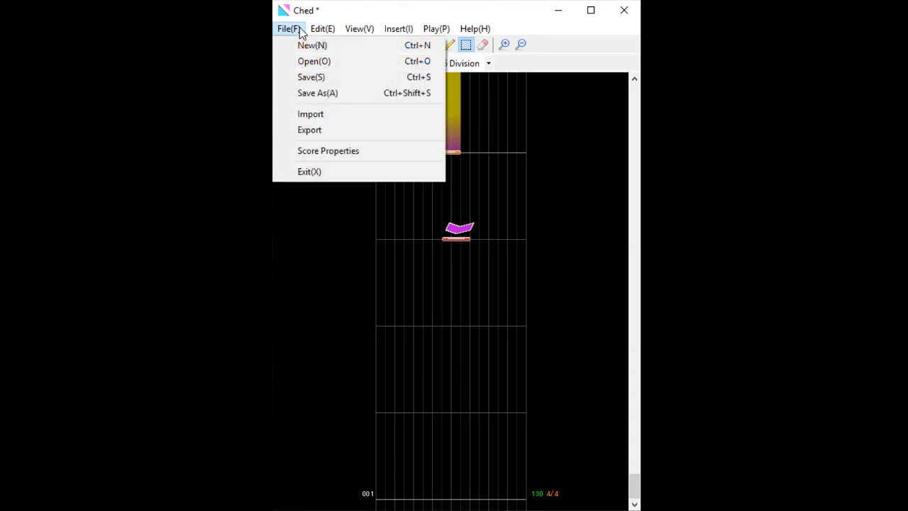
{"action": "left_click", "coordinate": [346, 150]}
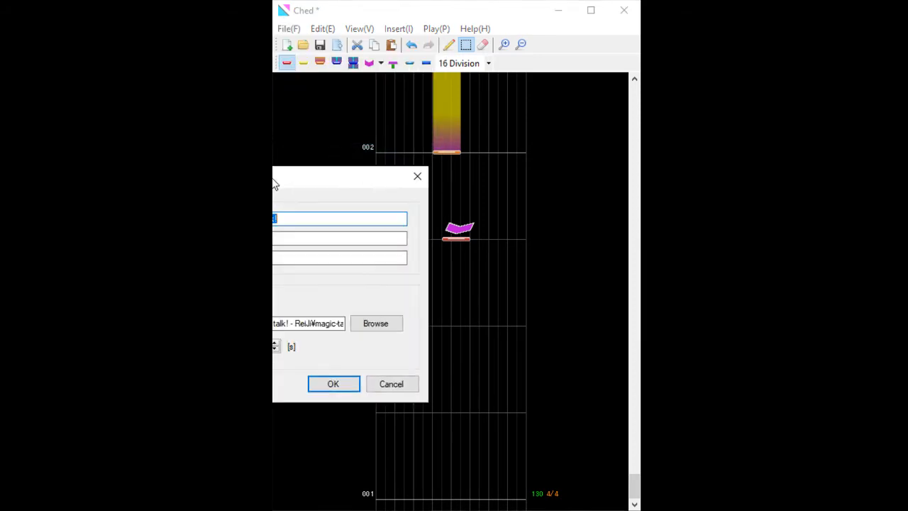
{"action": "left_click_drag", "start_coordinate": [256, 176], "coordinate": [411, 164]}
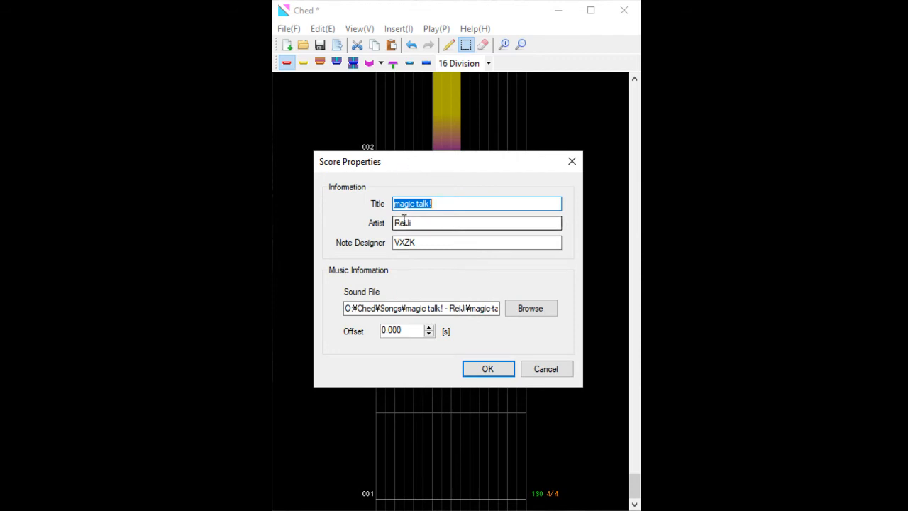
{"action": "left_click_drag", "start_coordinate": [443, 308], "coordinate": [555, 312]}
{"action": "left_click", "coordinate": [469, 312]}
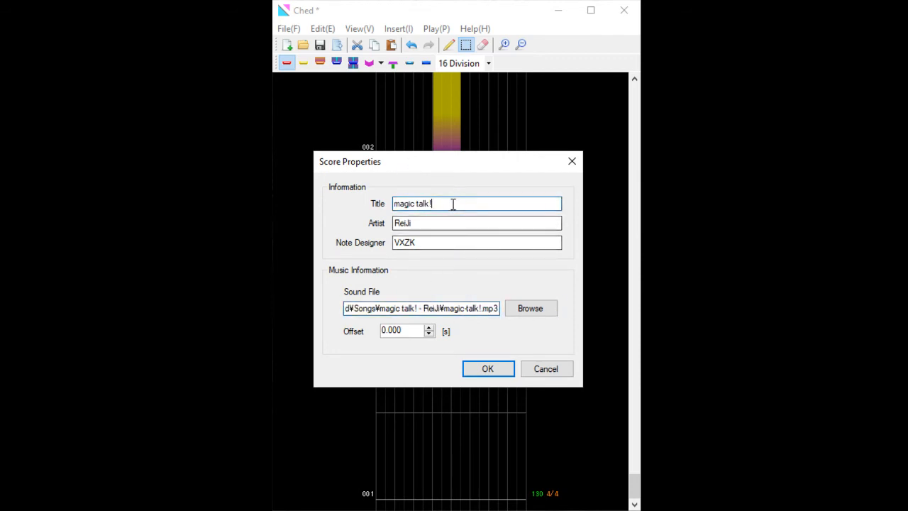
{"action": "left_click", "coordinate": [451, 243]}
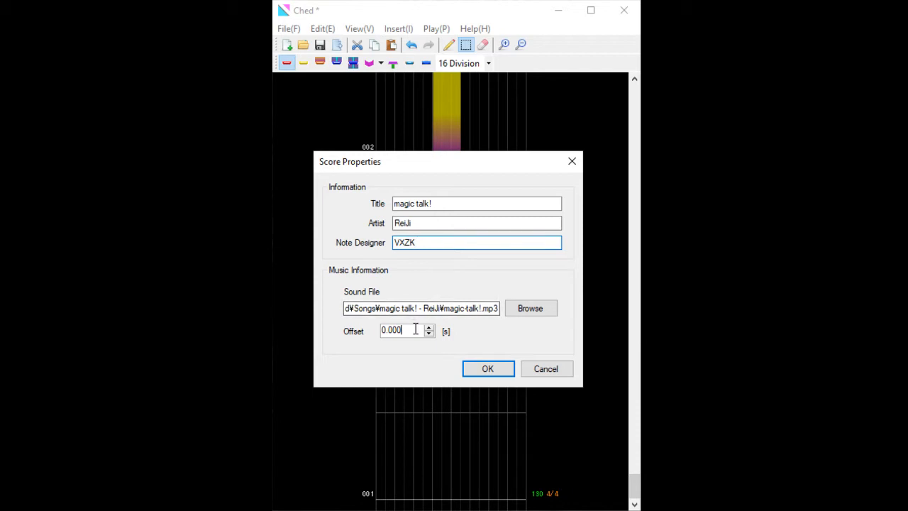
{"action": "left_click_drag", "start_coordinate": [416, 329], "coordinate": [352, 340]}
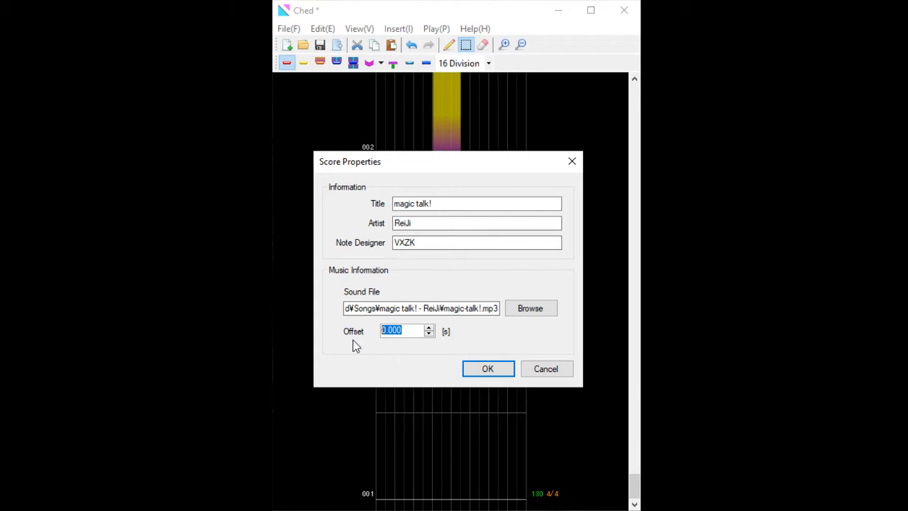
{"action": "type", "text": "0.2"}
{"action": "left_click", "coordinate": [480, 369]}
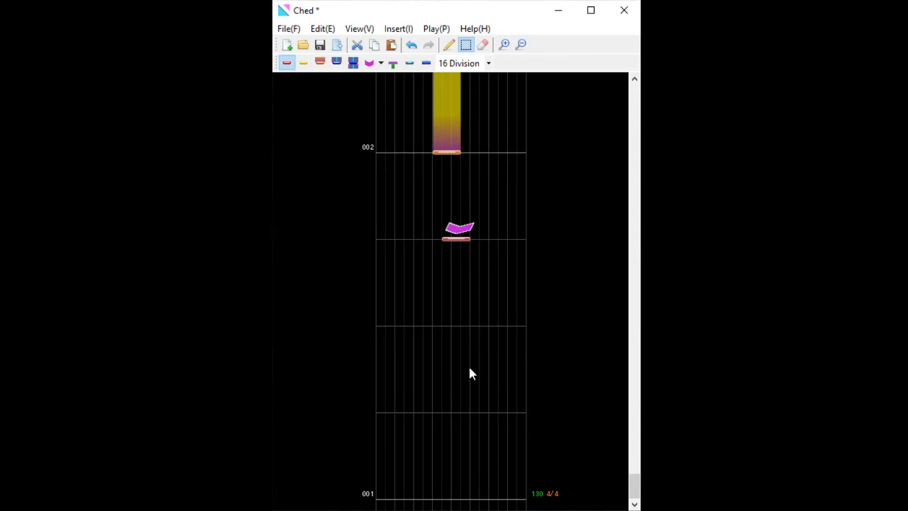
Play the chart with its music from the current position at measure 006, and stop playback
{"action": "scroll", "coordinate": [375, 370], "scroll_direction": "up", "scroll_amount": 1}
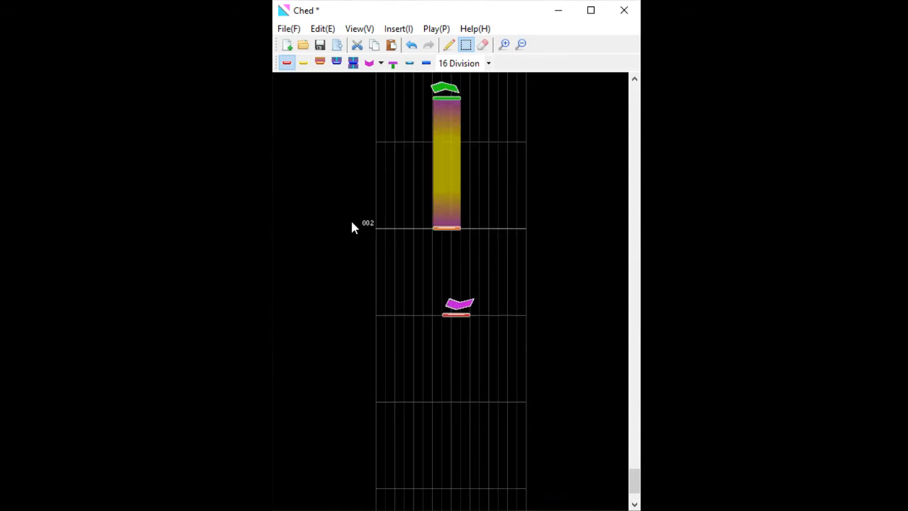
{"action": "scroll", "coordinate": [391, 213], "scroll_direction": "down", "scroll_amount": 1}
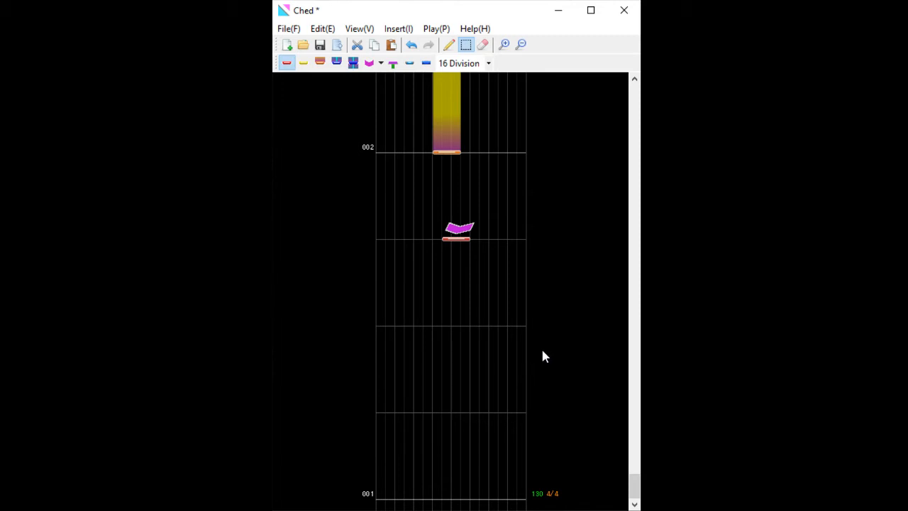
{"action": "scroll", "coordinate": [543, 357], "scroll_direction": "up", "scroll_amount": 2}
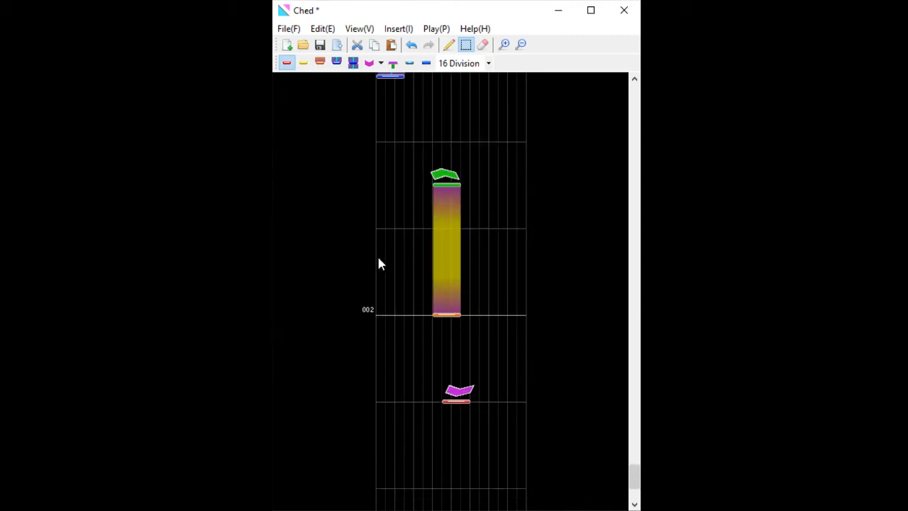
{"action": "scroll", "coordinate": [391, 241], "scroll_direction": "up", "scroll_amount": 4}
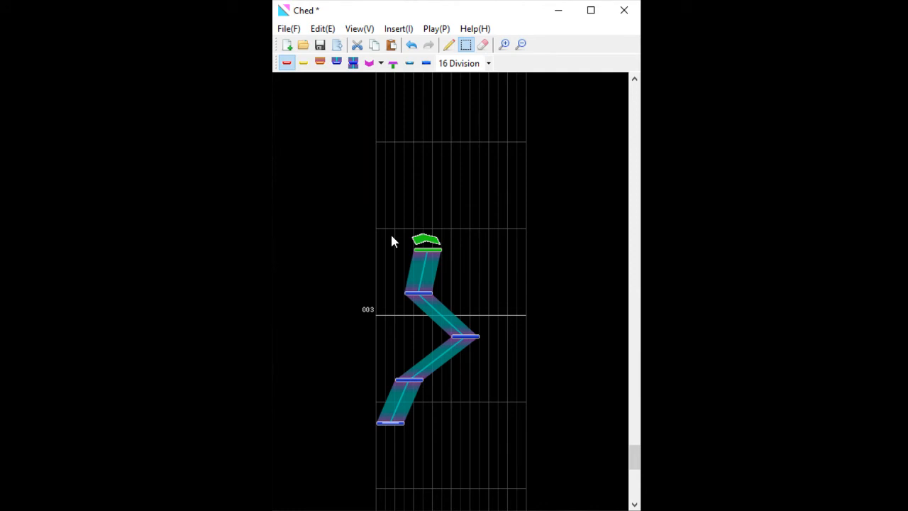
{"action": "left_click", "coordinate": [436, 29]}
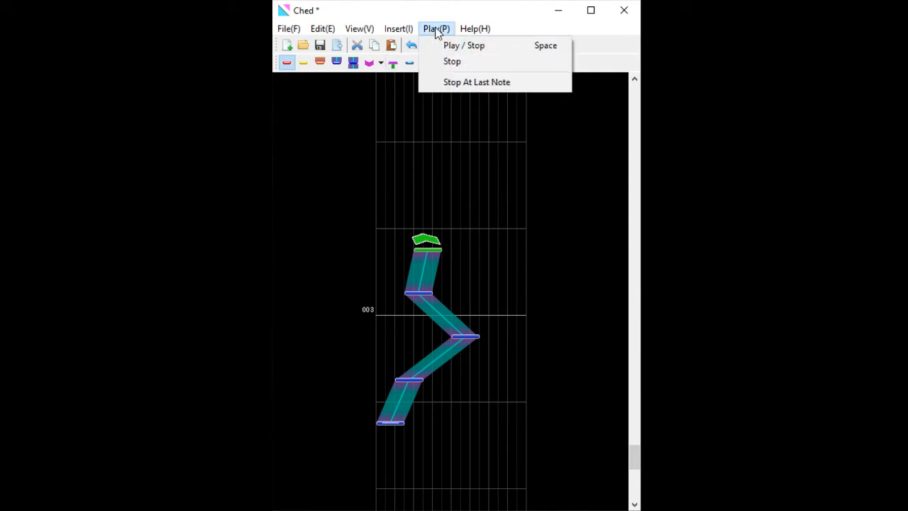
{"action": "left_click", "coordinate": [444, 44]}
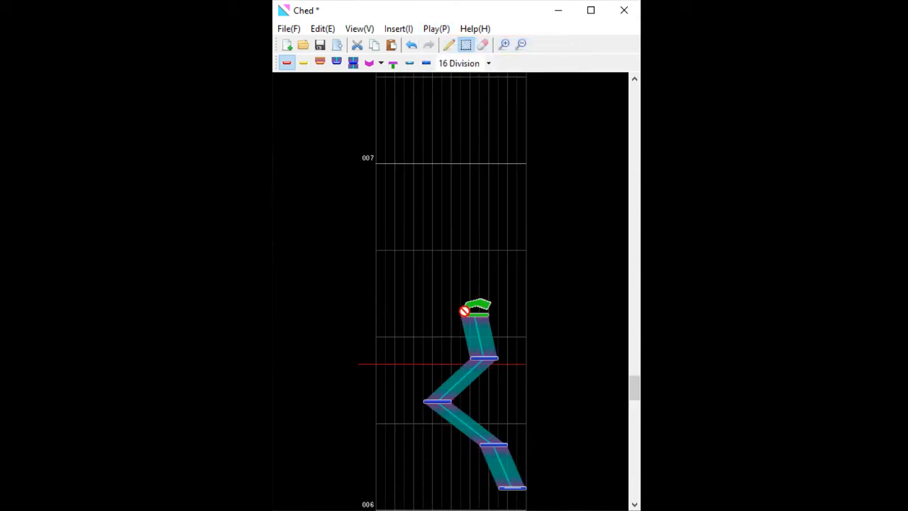
{"action": "left_click", "coordinate": [436, 29]}
{"action": "left_click", "coordinate": [446, 61]}
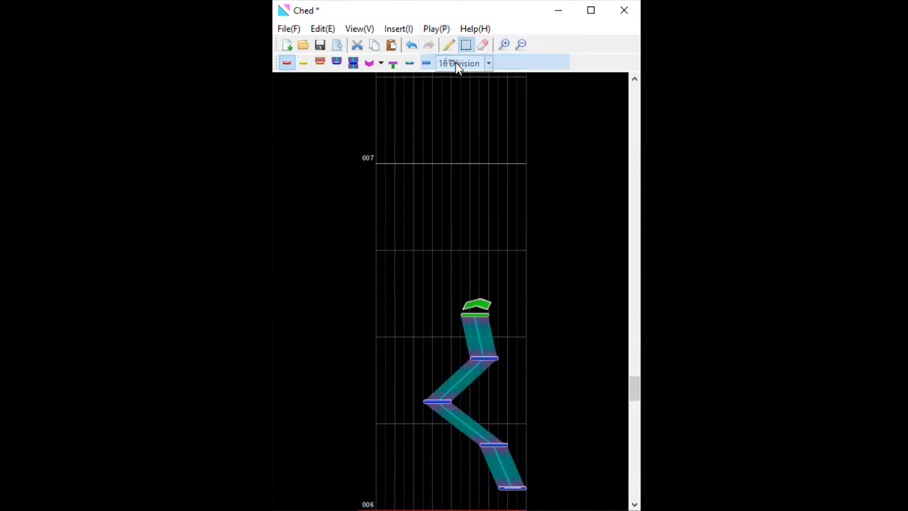
{"action": "scroll", "coordinate": [461, 151], "scroll_direction": "down", "scroll_amount": 1}
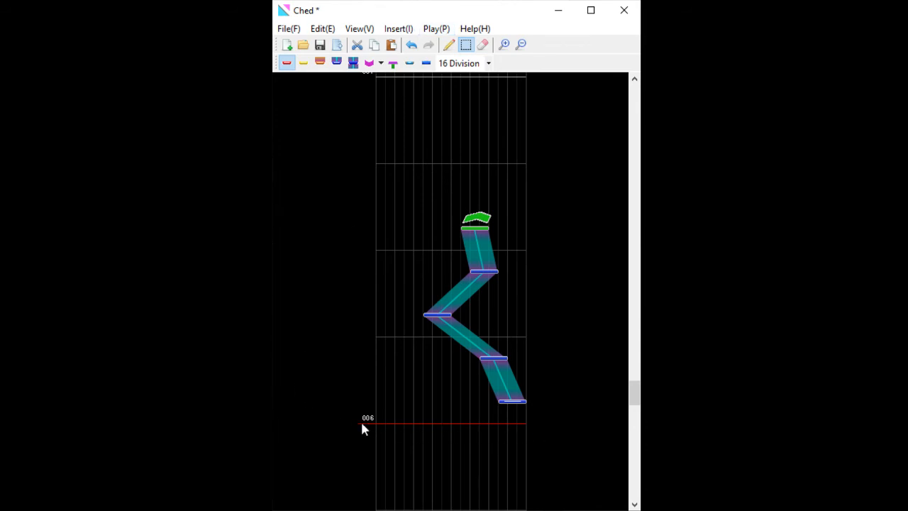
{"action": "scroll", "coordinate": [361, 428], "scroll_direction": "down", "scroll_amount": 10}
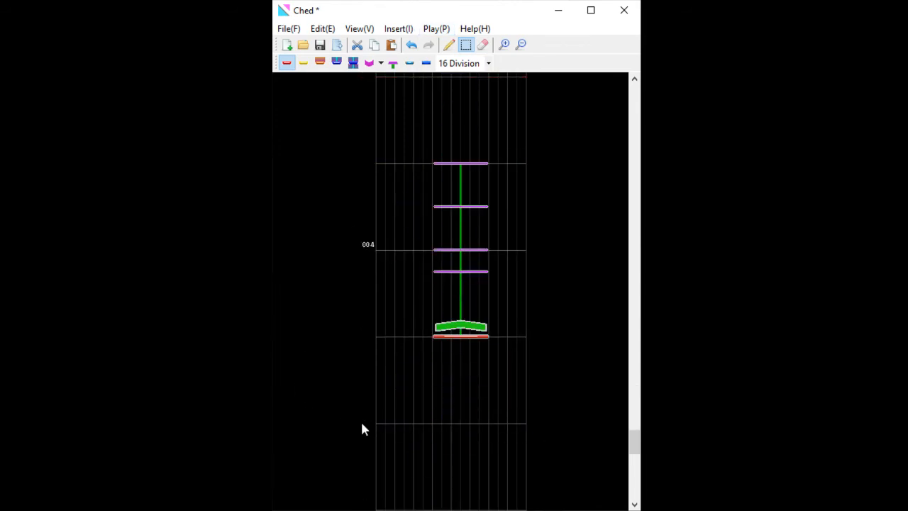
Play the chart from measure 001 and stop playback after the slide in measure 006
{"action": "scroll", "coordinate": [362, 425], "scroll_direction": "down", "scroll_amount": 10}
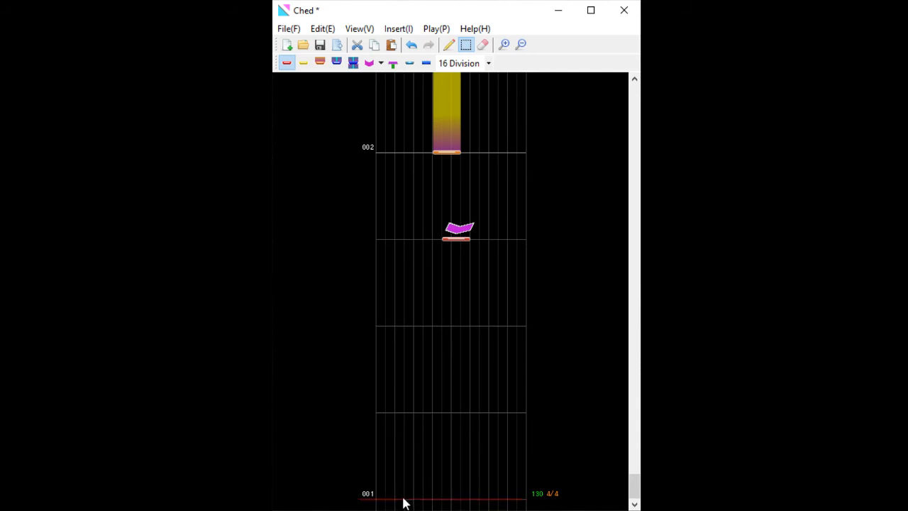
{"action": "left_click", "coordinate": [439, 28]}
{"action": "left_click", "coordinate": [448, 48]}
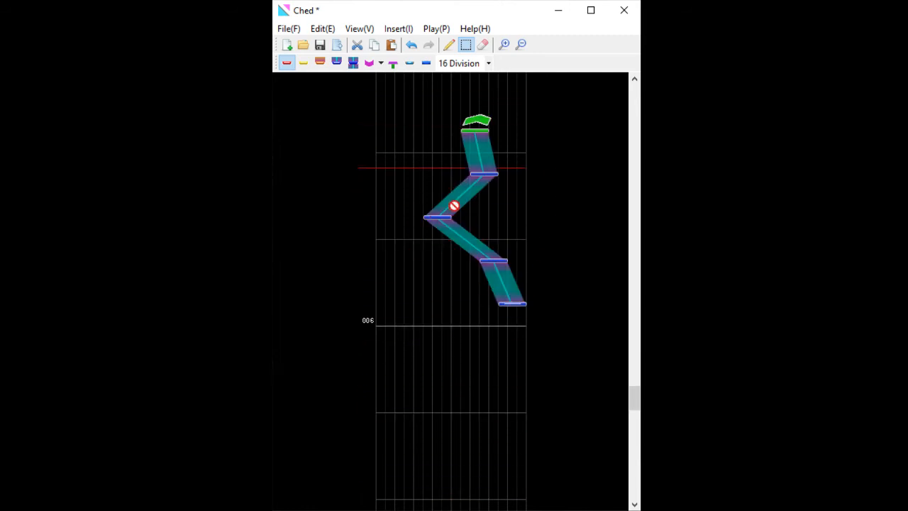
{"action": "left_click", "coordinate": [447, 30]}
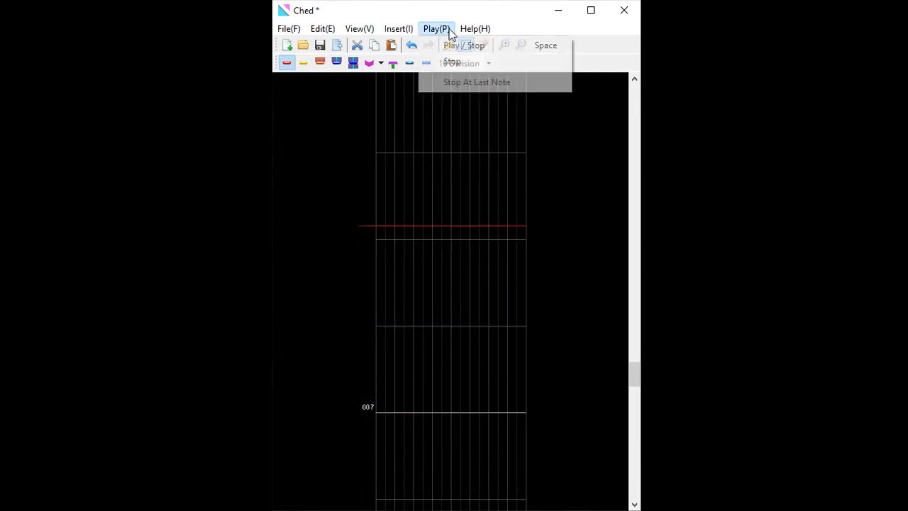
{"action": "left_click", "coordinate": [456, 61]}
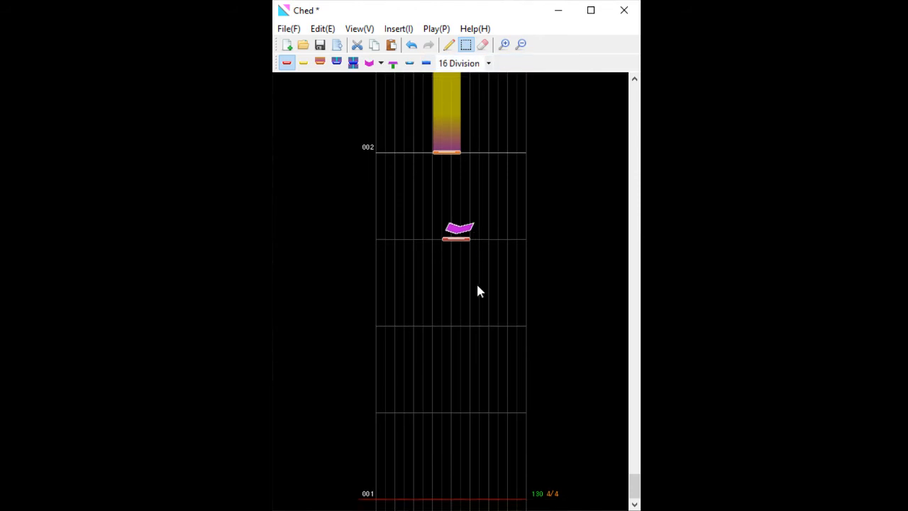
Delete the slide notes around measures 006 and 005
{"action": "scroll", "coordinate": [461, 174], "scroll_direction": "up", "scroll_amount": 2}
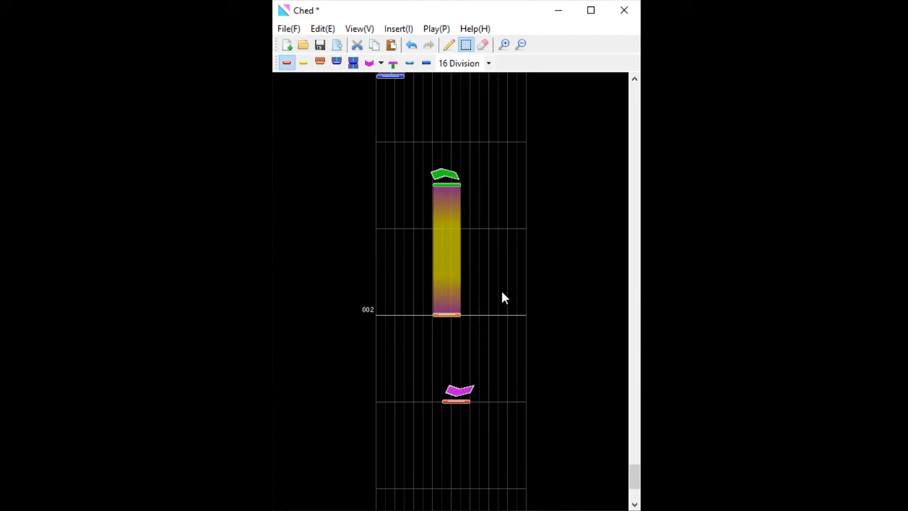
{"action": "scroll", "coordinate": [502, 294], "scroll_direction": "down", "scroll_amount": 2}
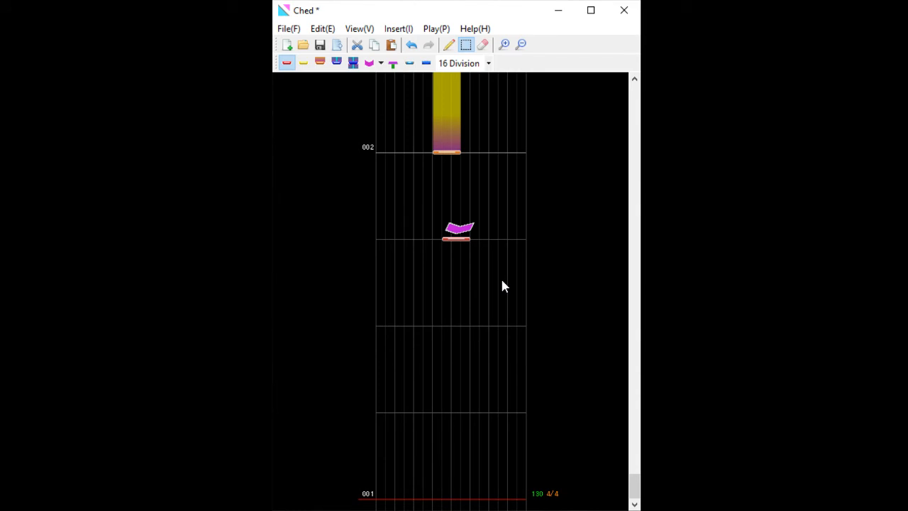
{"action": "scroll", "coordinate": [502, 286], "scroll_direction": "up", "scroll_amount": 3}
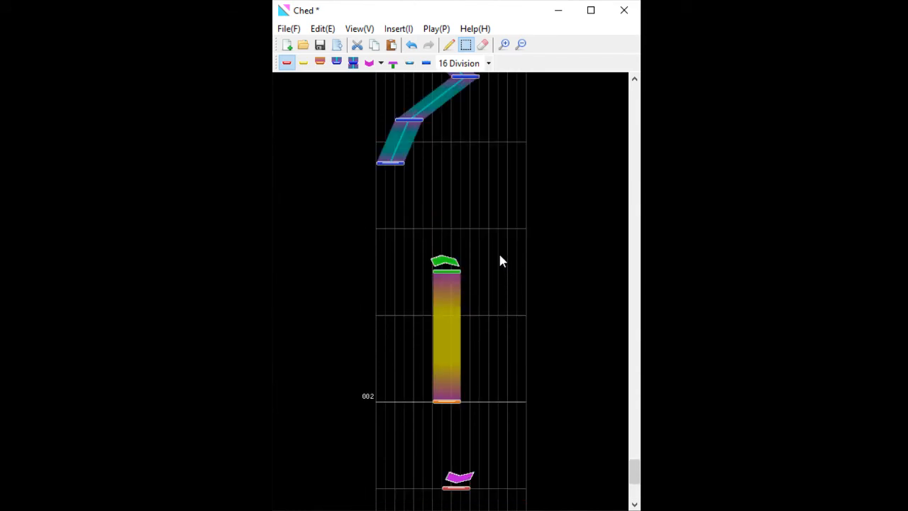
{"action": "scroll", "coordinate": [535, 245], "scroll_direction": "up", "scroll_amount": 10}
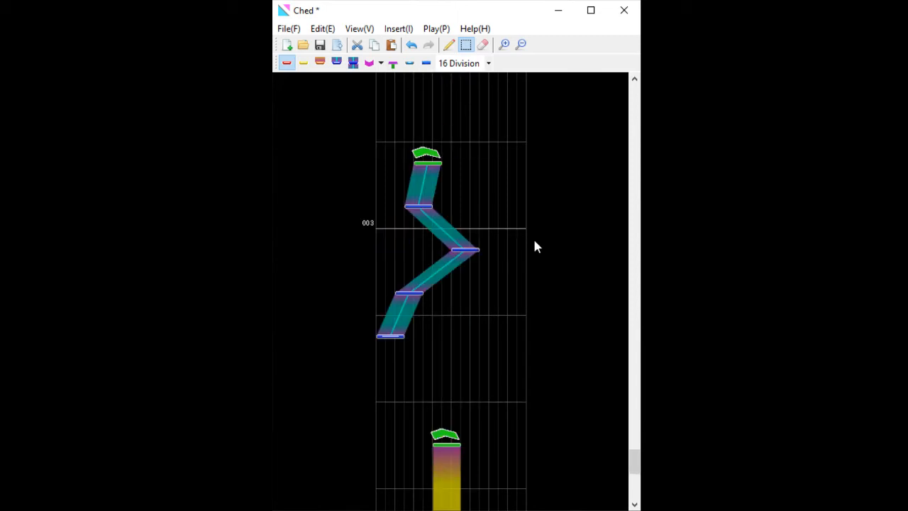
{"action": "scroll", "coordinate": [520, 222], "scroll_direction": "up", "scroll_amount": 8}
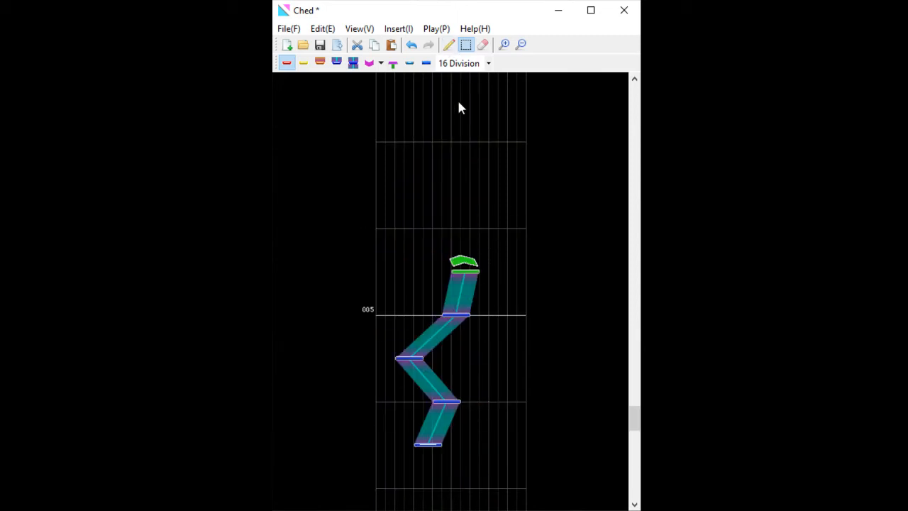
{"action": "left_click_drag", "start_coordinate": [366, 183], "coordinate": [571, 474]}
{"action": "key", "text": "Delete"}
{"action": "scroll", "coordinate": [503, 336], "scroll_direction": "down", "scroll_amount": 3}
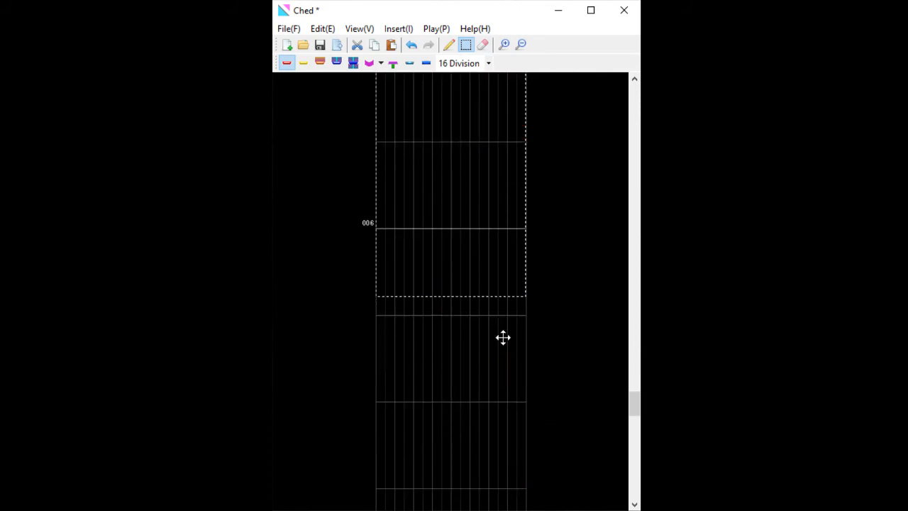
{"action": "left_click_drag", "start_coordinate": [358, 291], "coordinate": [500, 450]}
{"action": "scroll", "coordinate": [366, 270], "scroll_direction": "down", "scroll_amount": 1}
{"action": "key", "text": "Delete"}
Delete the air action note around measure 004 and the slide around measure 003
{"action": "scroll", "coordinate": [508, 447], "scroll_direction": "down", "scroll_amount": 4}
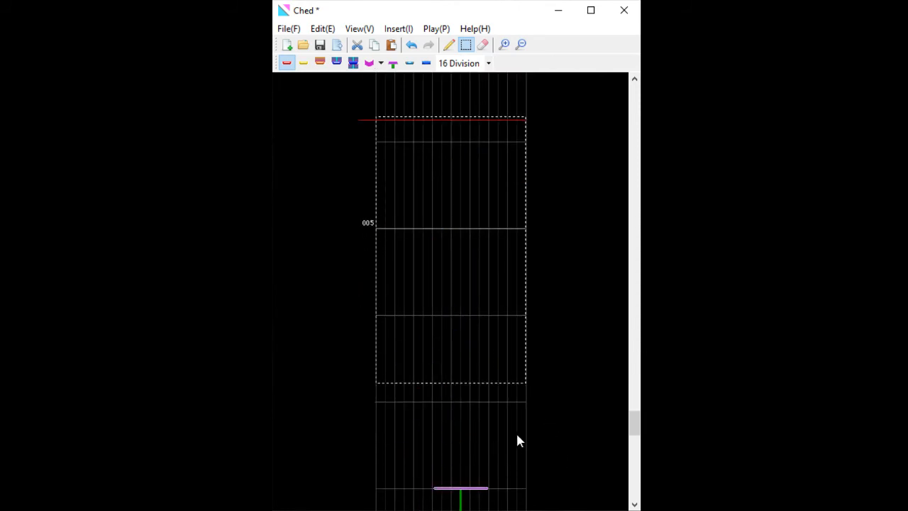
{"action": "left_click_drag", "start_coordinate": [366, 183], "coordinate": [547, 464]}
{"action": "key", "text": "Delete"}
{"action": "scroll", "coordinate": [447, 344], "scroll_direction": "down", "scroll_amount": 3}
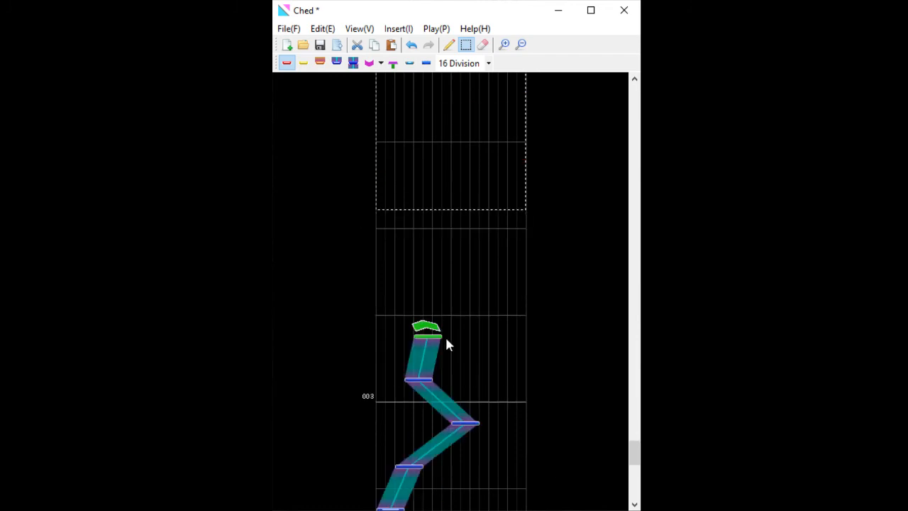
{"action": "scroll", "coordinate": [372, 256], "scroll_direction": "down", "scroll_amount": 1}
{"action": "left_click_drag", "start_coordinate": [369, 222], "coordinate": [557, 464]}
{"action": "key", "text": "Delete"}
Delete the hold at measure 002 and the air note before it, and set the current position to measure 001
{"action": "scroll", "coordinate": [503, 306], "scroll_direction": "down", "scroll_amount": 3}
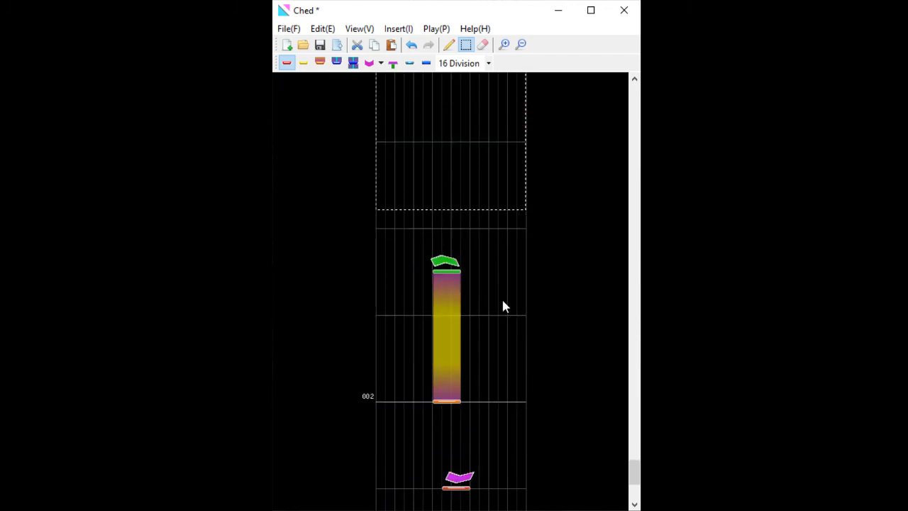
{"action": "scroll", "coordinate": [502, 298], "scroll_direction": "down", "scroll_amount": 1}
{"action": "left_click_drag", "start_coordinate": [396, 167], "coordinate": [554, 432]}
{"action": "key", "text": "Delete"}
{"action": "left_click", "coordinate": [532, 400]}
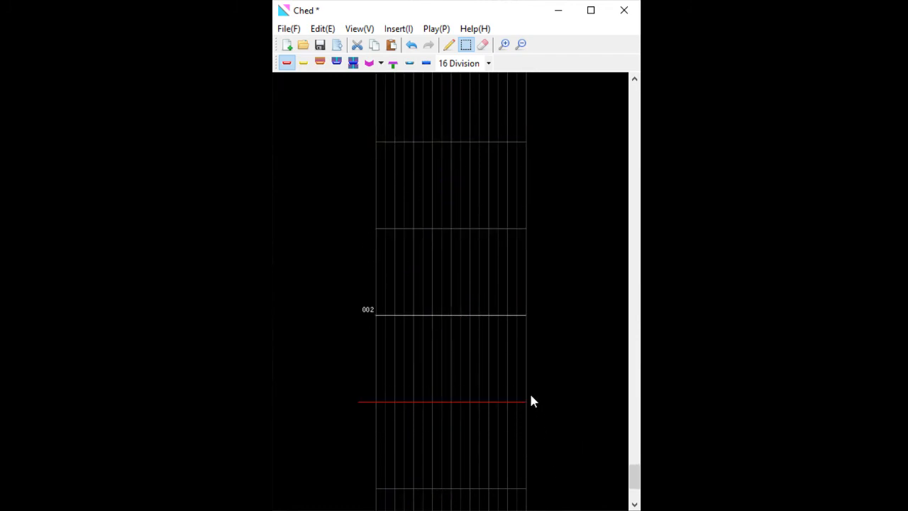
{"action": "scroll", "coordinate": [528, 440], "scroll_direction": "down", "scroll_amount": 2}
{"action": "left_click", "coordinate": [517, 501]}
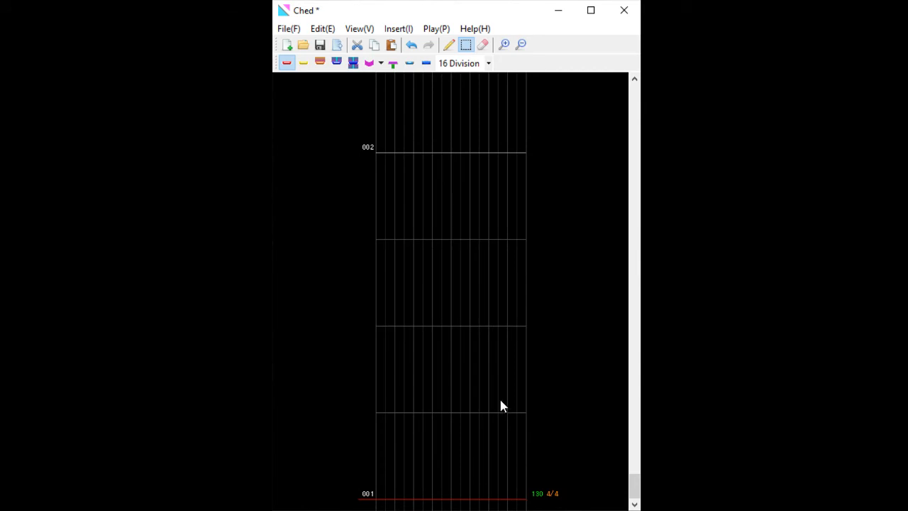
Draw a hold note three beats long starting at measure 002 in the chart's left half
{"action": "scroll", "coordinate": [448, 192], "scroll_direction": "up", "scroll_amount": 1}
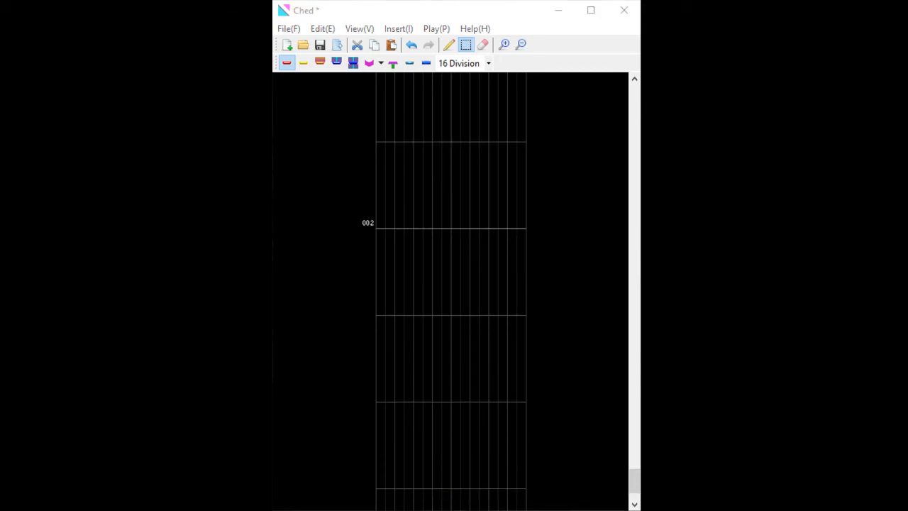
{"action": "left_click", "coordinate": [405, 18]}
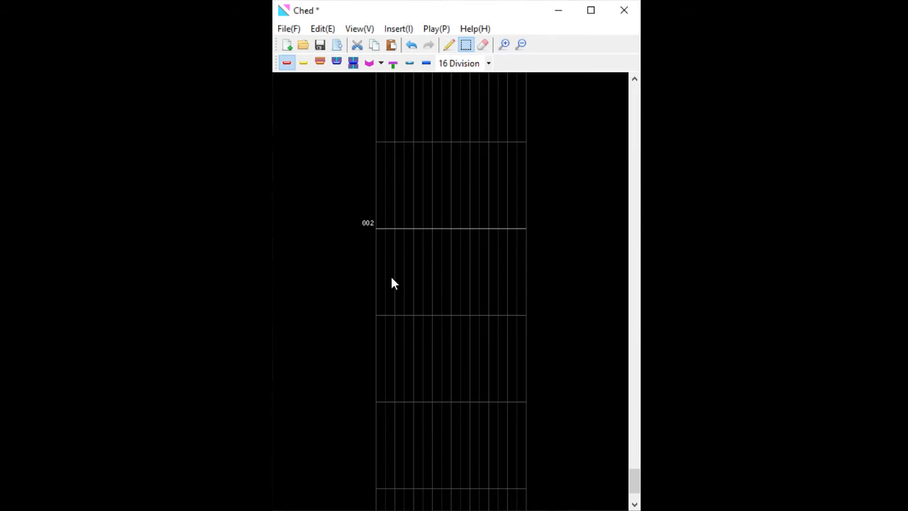
{"action": "scroll", "coordinate": [411, 275], "scroll_direction": "up", "scroll_amount": 2}
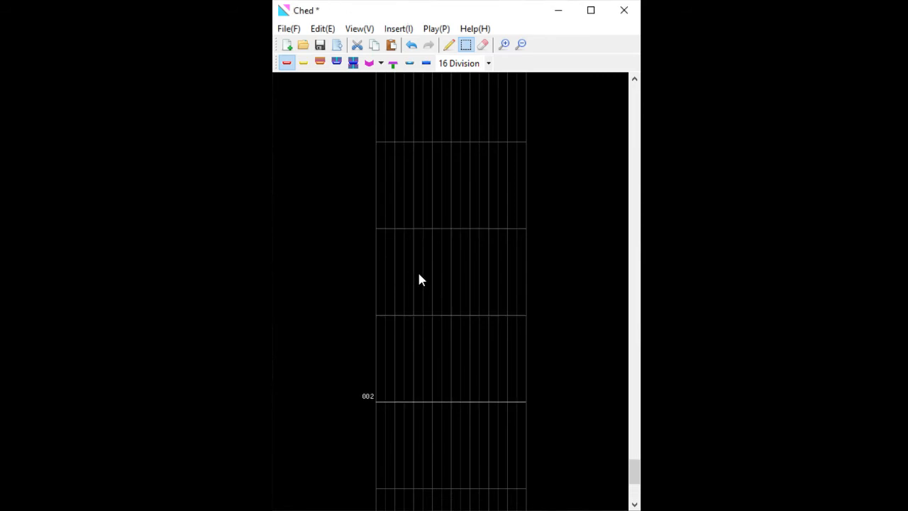
{"action": "left_click", "coordinate": [320, 63]}
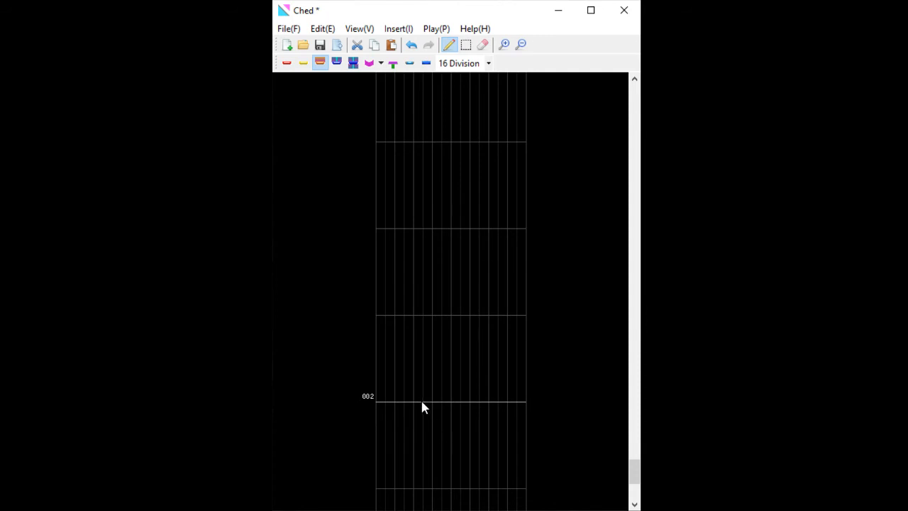
{"action": "left_click_drag", "start_coordinate": [419, 381], "coordinate": [429, 151]}
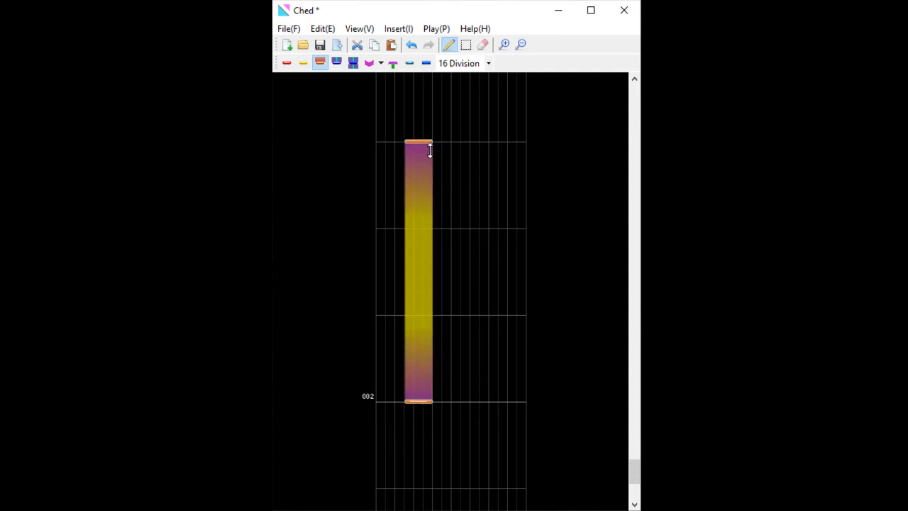
Set the grid to 32 Division, extend the hold's end by one 32nd step and widen the hold to four lanes
{"action": "left_click", "coordinate": [487, 64]}
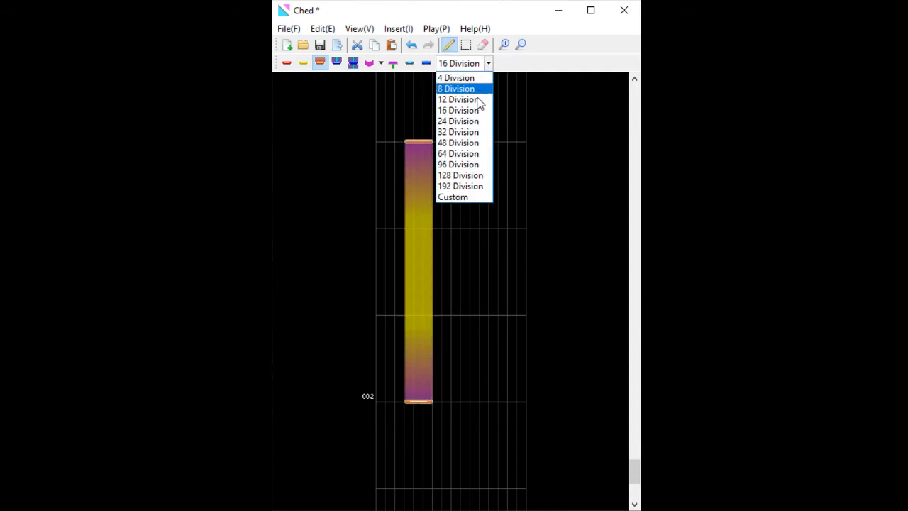
{"action": "left_click", "coordinate": [469, 132]}
{"action": "left_click_drag", "start_coordinate": [418, 142], "coordinate": [419, 130]}
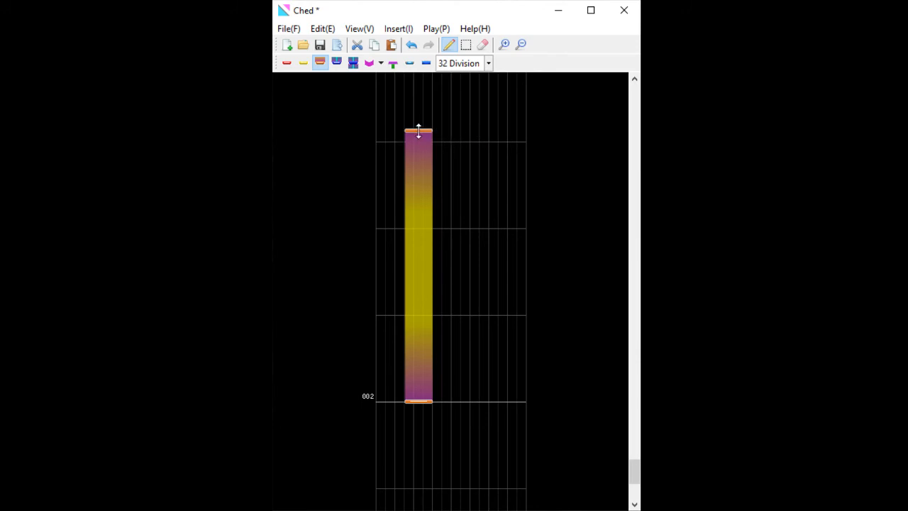
{"action": "left_click_drag", "start_coordinate": [405, 402], "coordinate": [396, 402]}
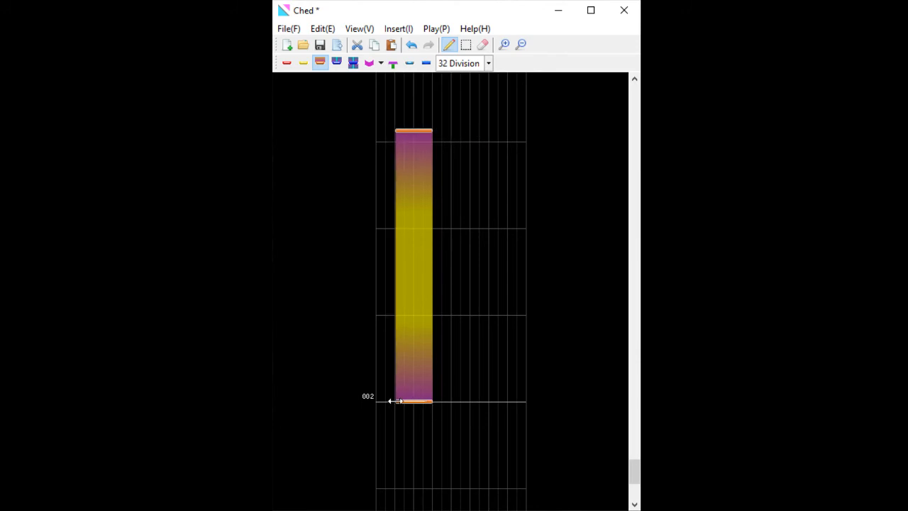
Extend the short hold on the right lanes from beat 4 of measure 002 to one 32nd step past beat 4 of measure 003
{"action": "scroll", "coordinate": [441, 421], "scroll_direction": "up", "scroll_amount": 2}
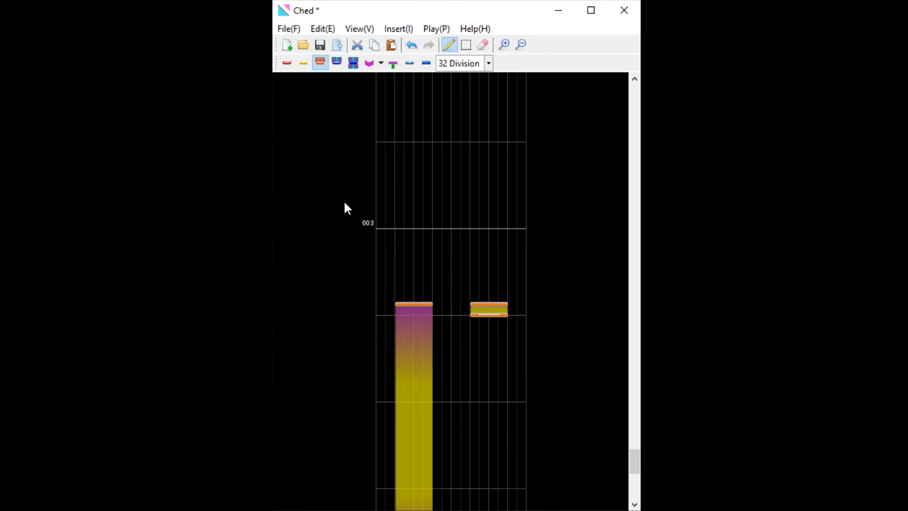
{"action": "scroll", "coordinate": [506, 360], "scroll_direction": "up", "scroll_amount": 1}
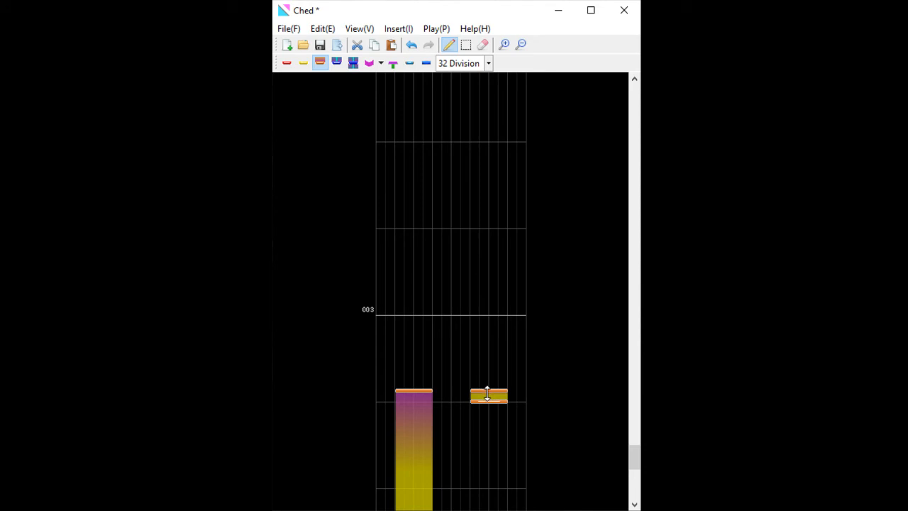
{"action": "left_click_drag", "start_coordinate": [488, 394], "coordinate": [470, 148]}
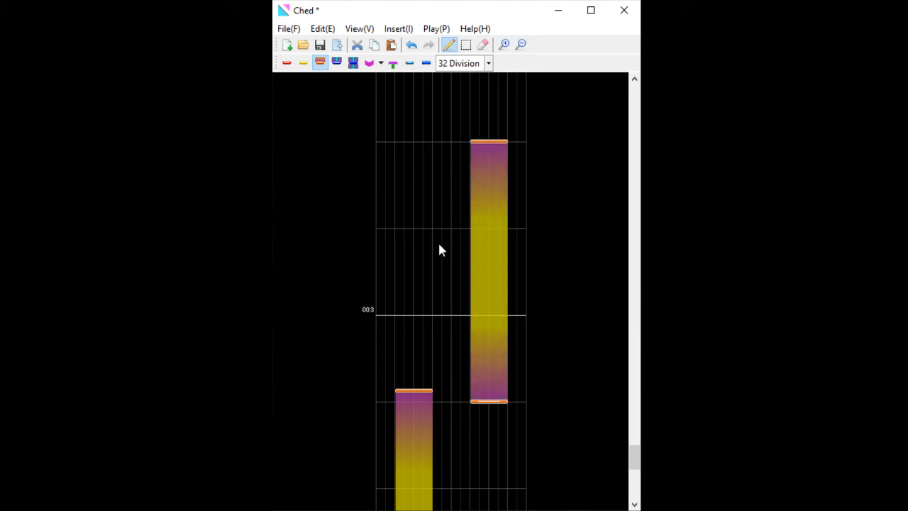
{"action": "scroll", "coordinate": [475, 318], "scroll_direction": "up", "scroll_amount": 2}
{"action": "left_click_drag", "start_coordinate": [475, 314], "coordinate": [489, 217]}
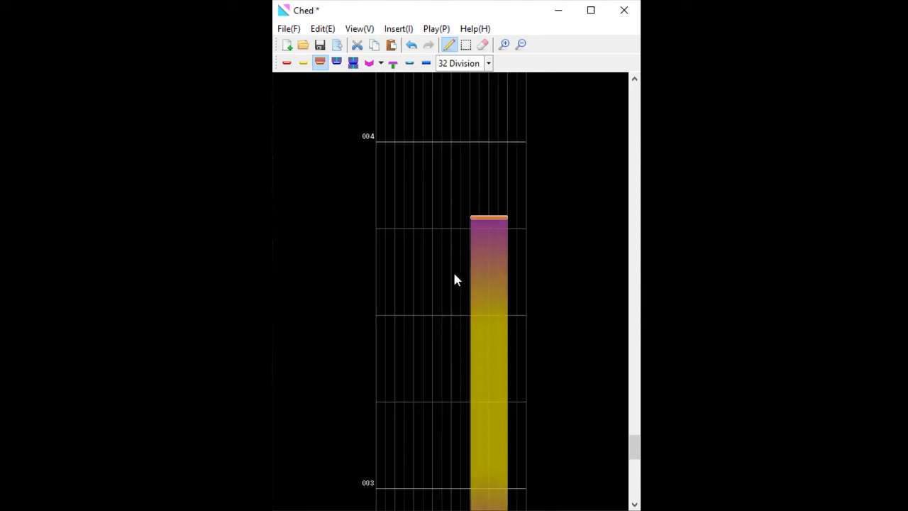
Draw a slide from measure 004 to one 32nd step past beat 4, eight lanes wide at its start and four at its end
{"action": "scroll", "coordinate": [471, 260], "scroll_direction": "up", "scroll_amount": 3}
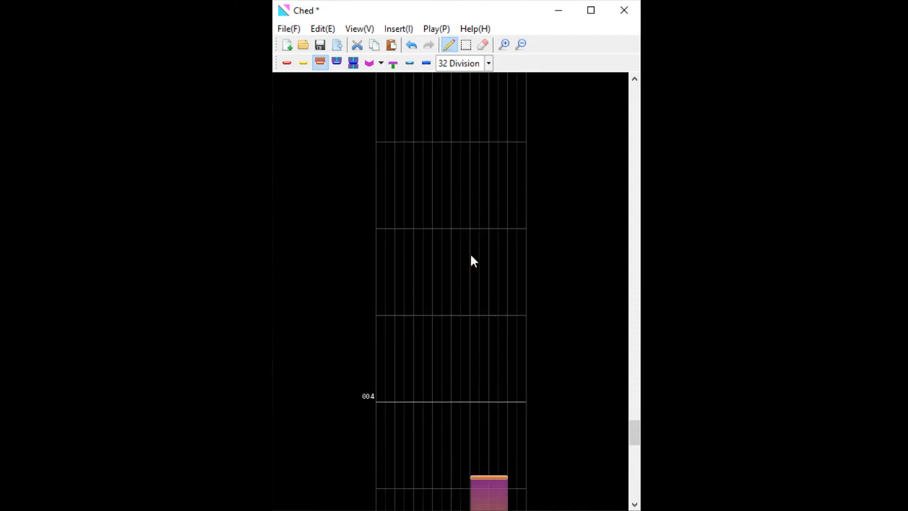
{"action": "left_click", "coordinate": [338, 64]}
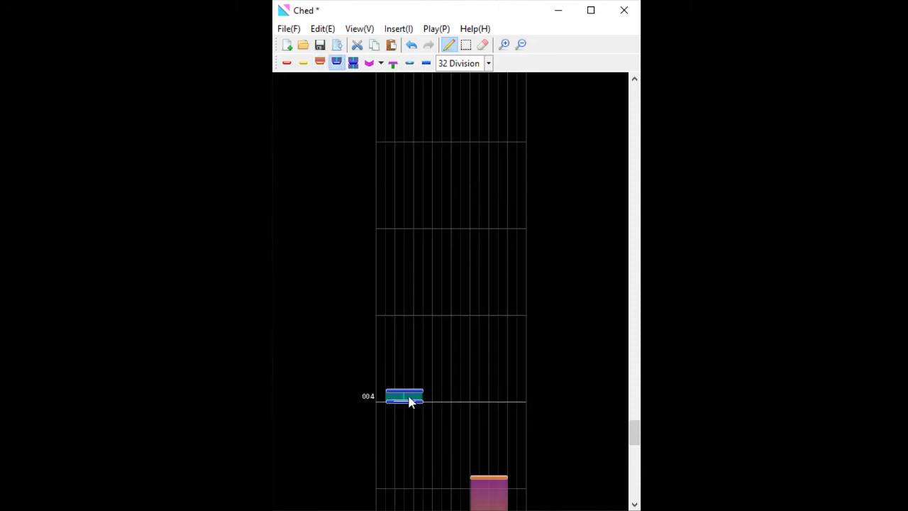
{"action": "left_click_drag", "start_coordinate": [410, 402], "coordinate": [426, 141]}
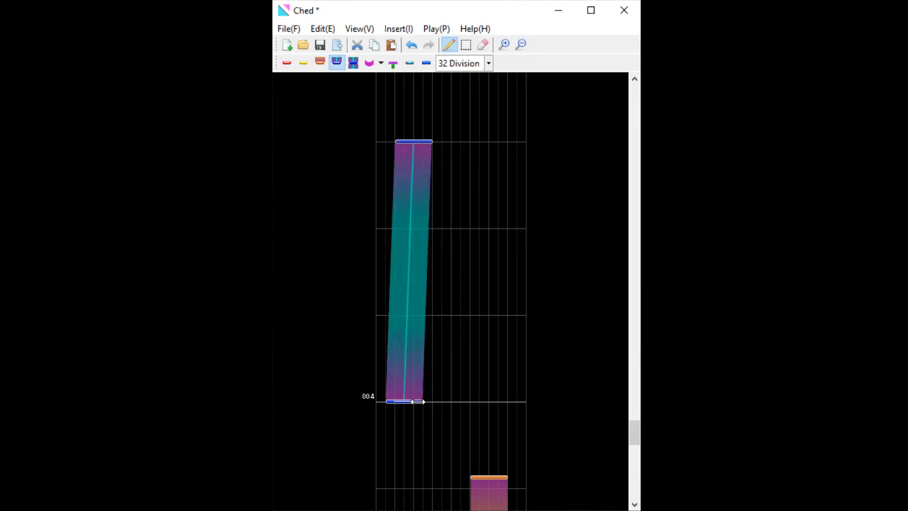
{"action": "left_click_drag", "start_coordinate": [419, 401], "coordinate": [450, 402]}
{"action": "left_click_drag", "start_coordinate": [457, 141], "coordinate": [435, 146]}
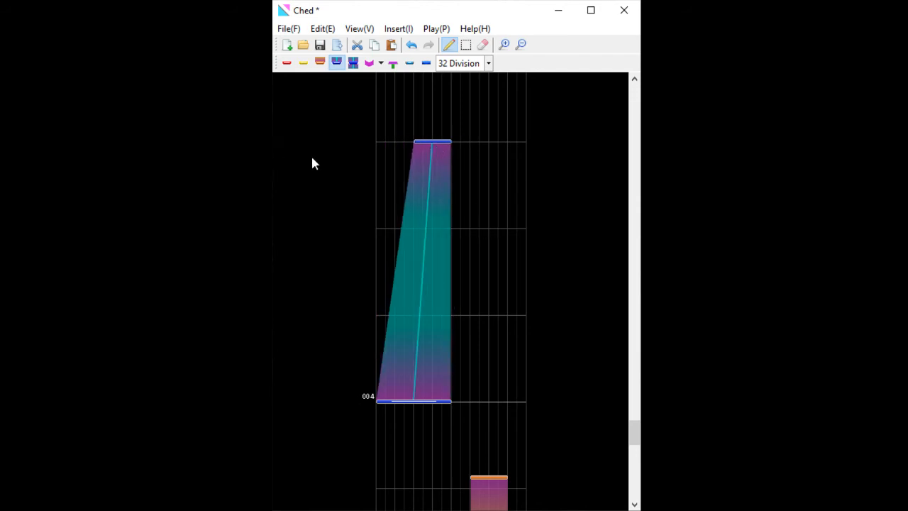
{"action": "scroll", "coordinate": [446, 151], "scroll_direction": "up", "scroll_amount": 1}
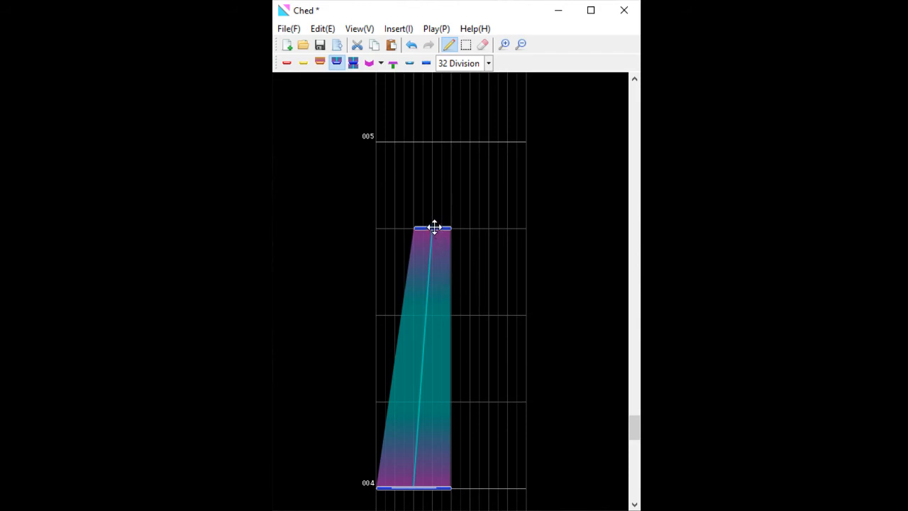
{"action": "left_click_drag", "start_coordinate": [430, 225], "coordinate": [430, 220]}
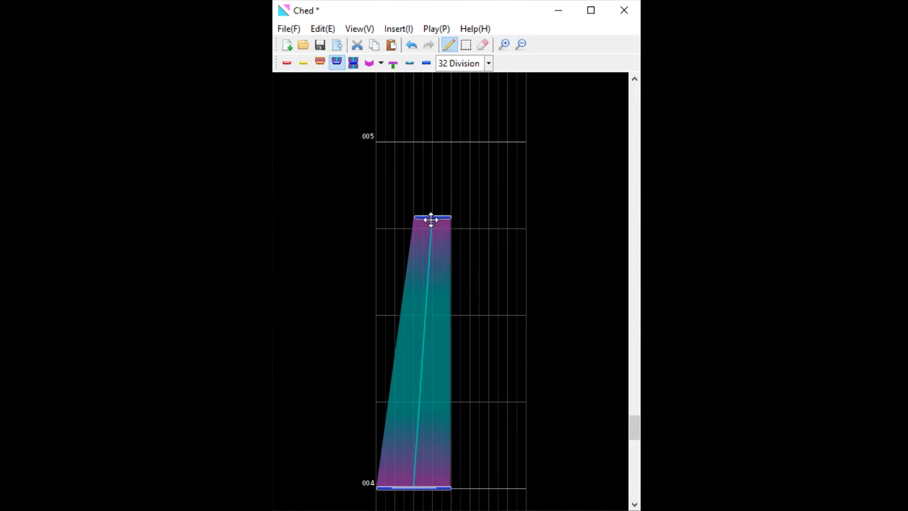
Paste a flipped copy of the measure 004 slide and align the copy's start with the original slide's end
{"action": "left_click", "coordinate": [466, 44]}
{"action": "scroll", "coordinate": [475, 115], "scroll_direction": "down", "scroll_amount": 1}
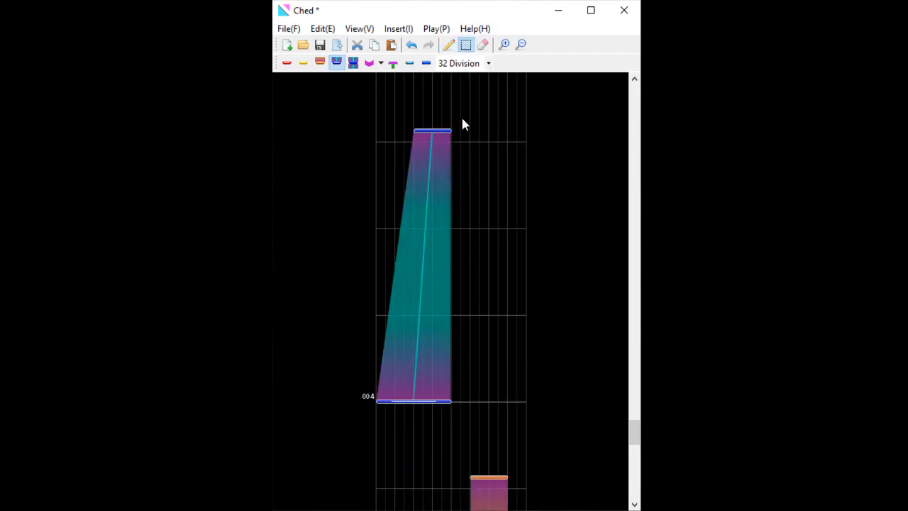
{"action": "left_click_drag", "start_coordinate": [462, 125], "coordinate": [338, 410]}
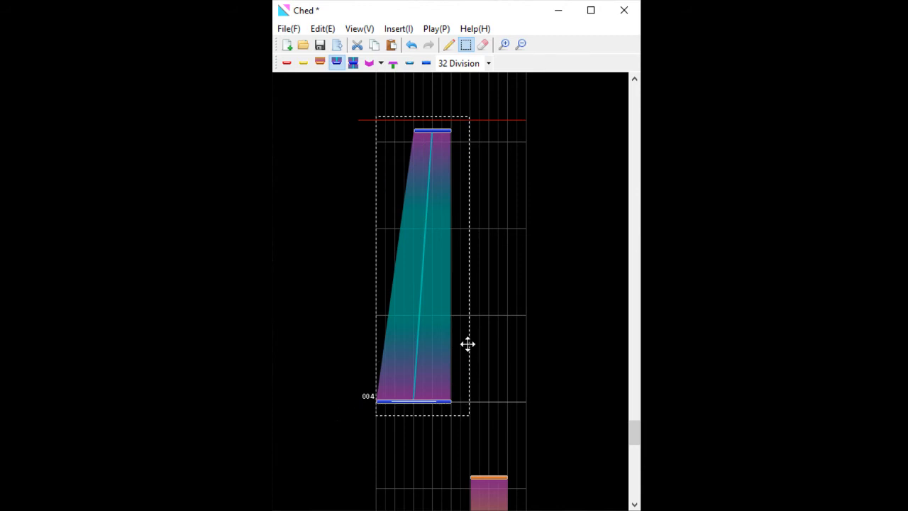
{"action": "scroll", "coordinate": [467, 344], "scroll_direction": "up", "scroll_amount": 3}
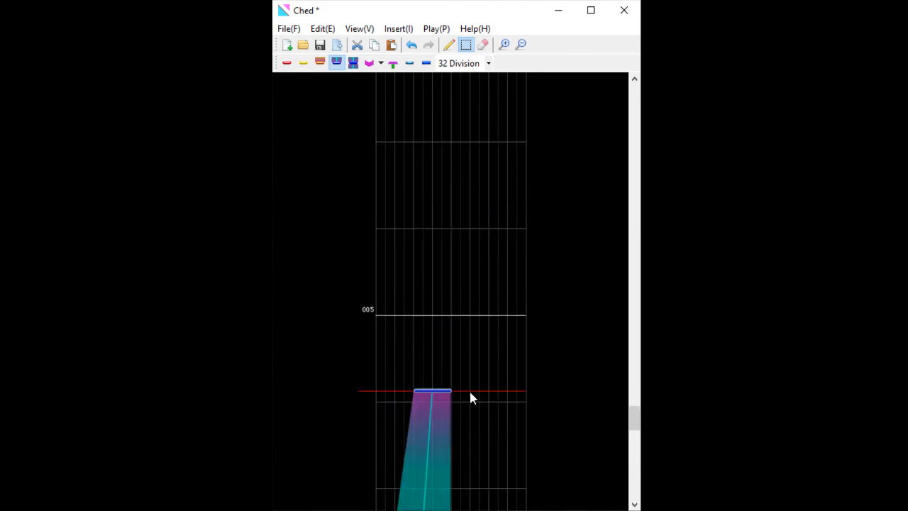
{"action": "left_click", "coordinate": [323, 29]}
{"action": "left_click", "coordinate": [372, 135]}
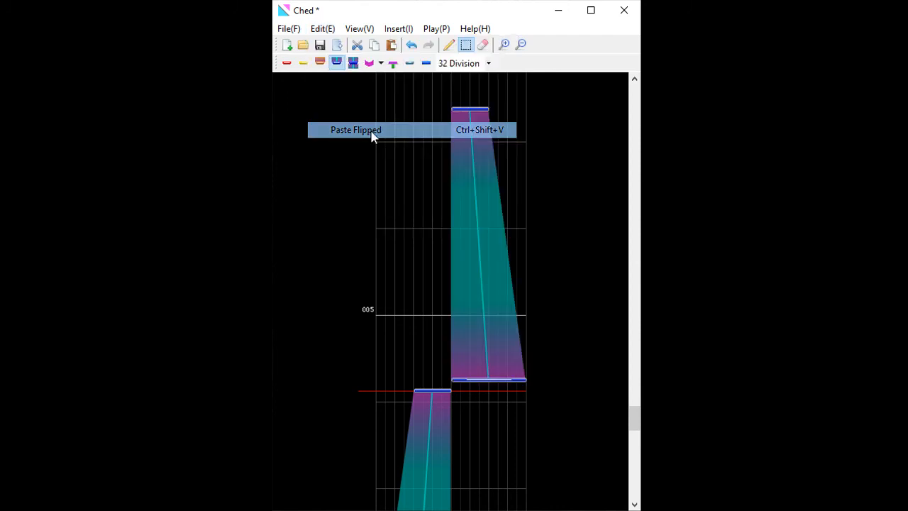
{"action": "left_click", "coordinate": [448, 44]}
{"action": "left_click_drag", "start_coordinate": [485, 380], "coordinate": [487, 390]}
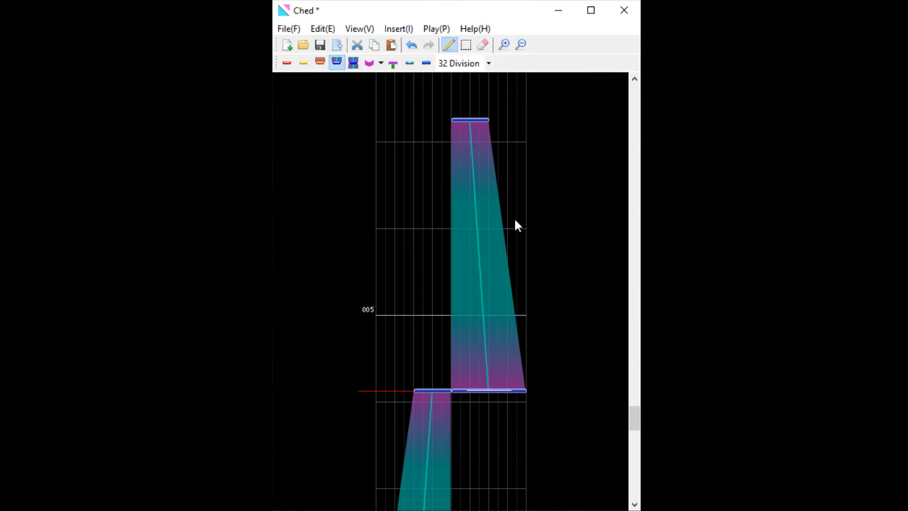
Extend the flipped slide's end to one 32nd step past beat 4 of measure 005
{"action": "scroll", "coordinate": [516, 225], "scroll_direction": "up", "scroll_amount": 1}
{"action": "left_click_drag", "start_coordinate": [475, 205], "coordinate": [473, 218]}
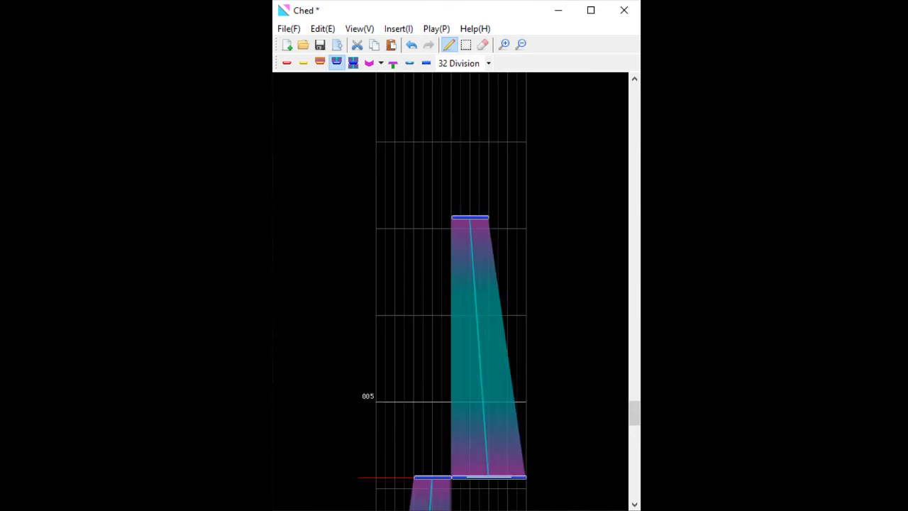
{"action": "scroll", "coordinate": [515, 227], "scroll_direction": "up", "scroll_amount": 2}
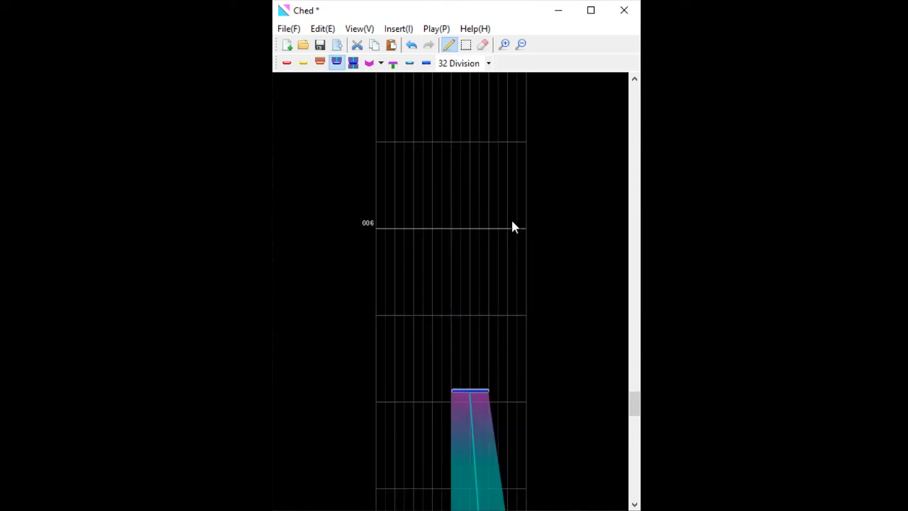
{"action": "scroll", "coordinate": [514, 227], "scroll_direction": "down", "scroll_amount": 3}
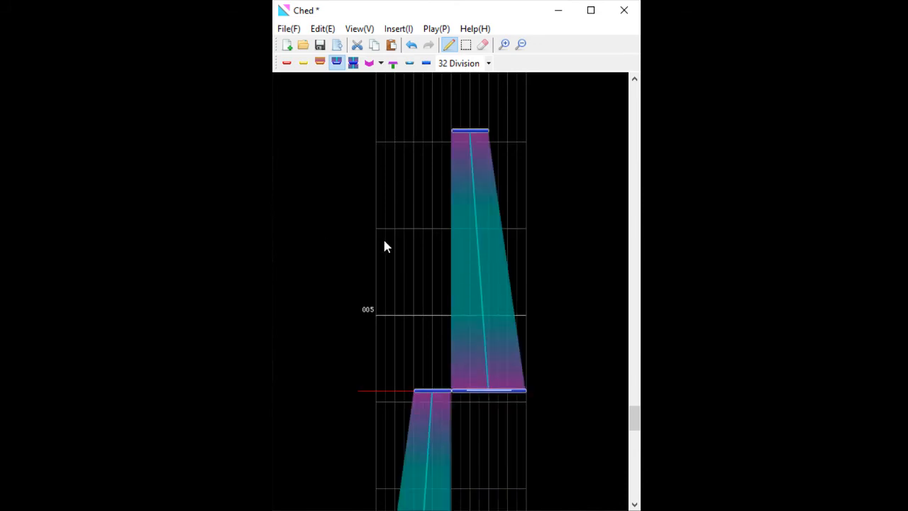
{"action": "scroll", "coordinate": [518, 249], "scroll_direction": "up", "scroll_amount": 2}
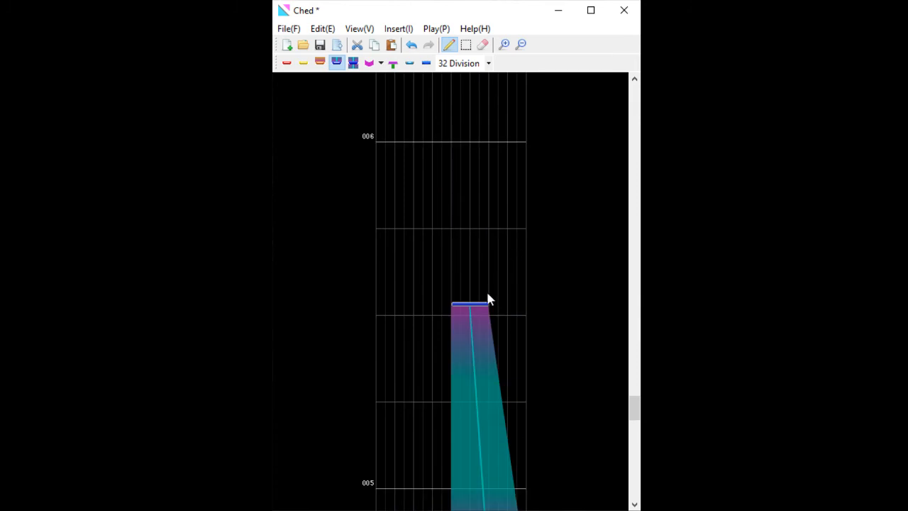
{"action": "left_click_drag", "start_coordinate": [473, 304], "coordinate": [474, 219]}
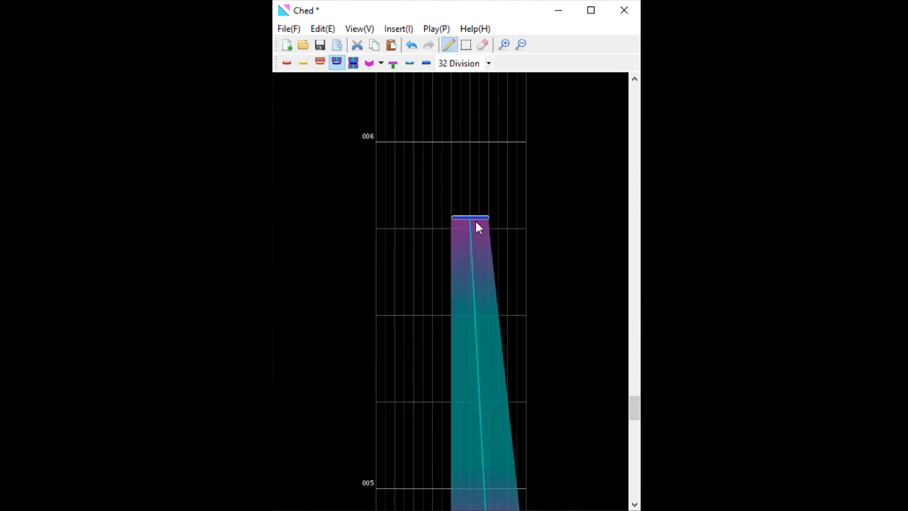
Place four-lane tap notes in measure 006: beat 1 on lanes 1–4, beat 2 on 5–8, beat 3 on 13–16 and beat 4 on 9–12
{"action": "scroll", "coordinate": [477, 234], "scroll_direction": "down", "scroll_amount": 4}
{"action": "scroll", "coordinate": [480, 246], "scroll_direction": "up", "scroll_amount": 4}
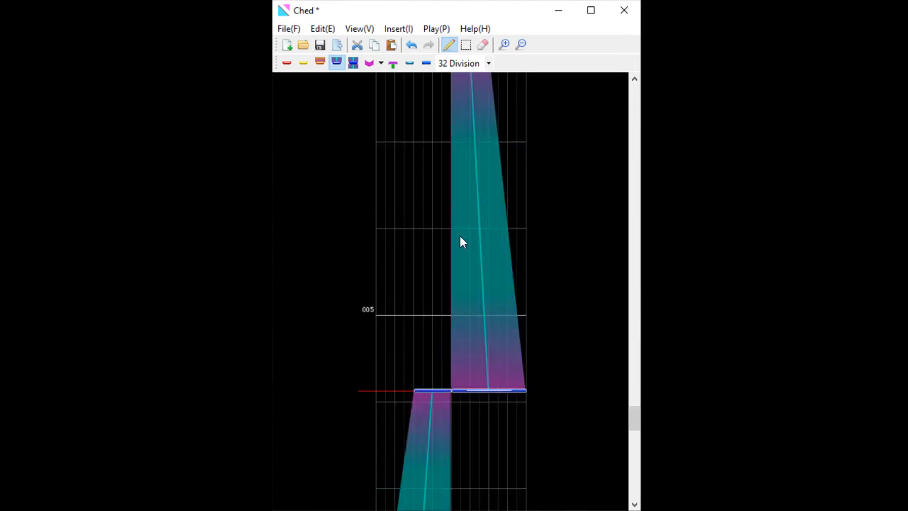
{"action": "scroll", "coordinate": [534, 314], "scroll_direction": "down", "scroll_amount": 2}
{"action": "scroll", "coordinate": [458, 271], "scroll_direction": "up", "scroll_amount": 3}
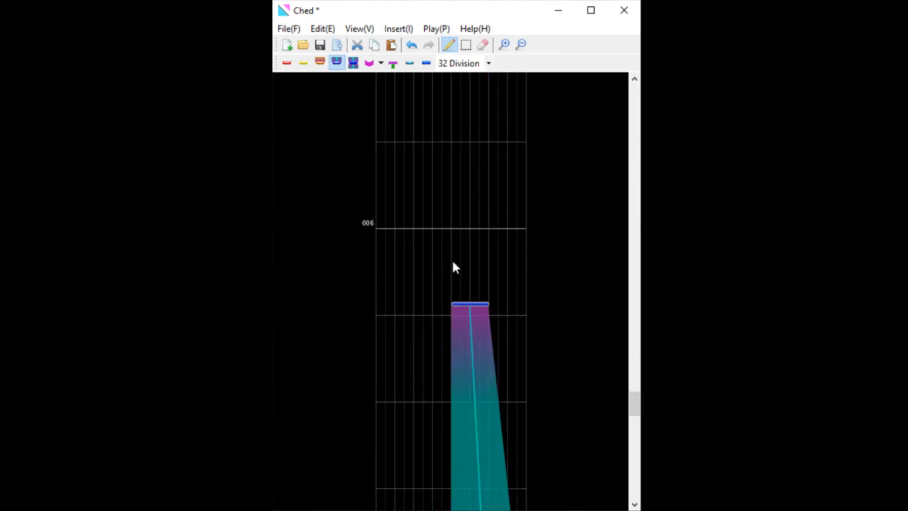
{"action": "scroll", "coordinate": [444, 252], "scroll_direction": "up", "scroll_amount": 1}
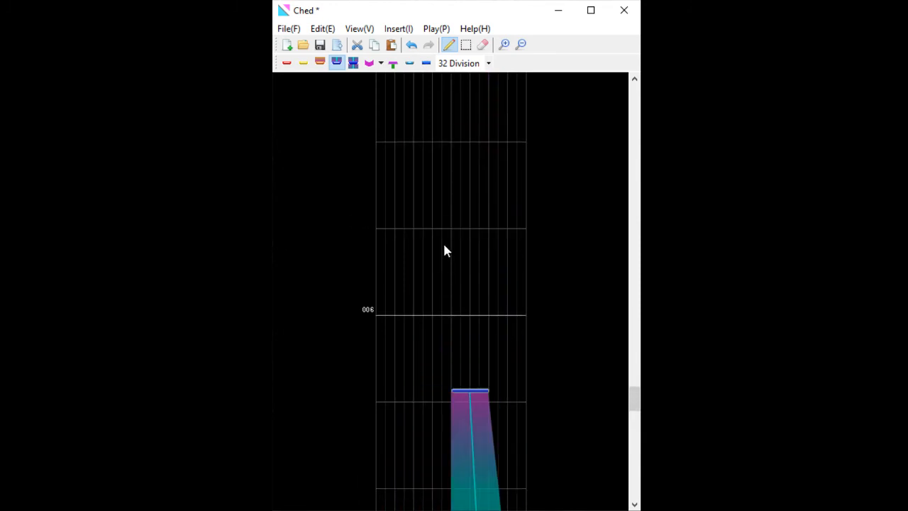
{"action": "left_click", "coordinate": [286, 62]}
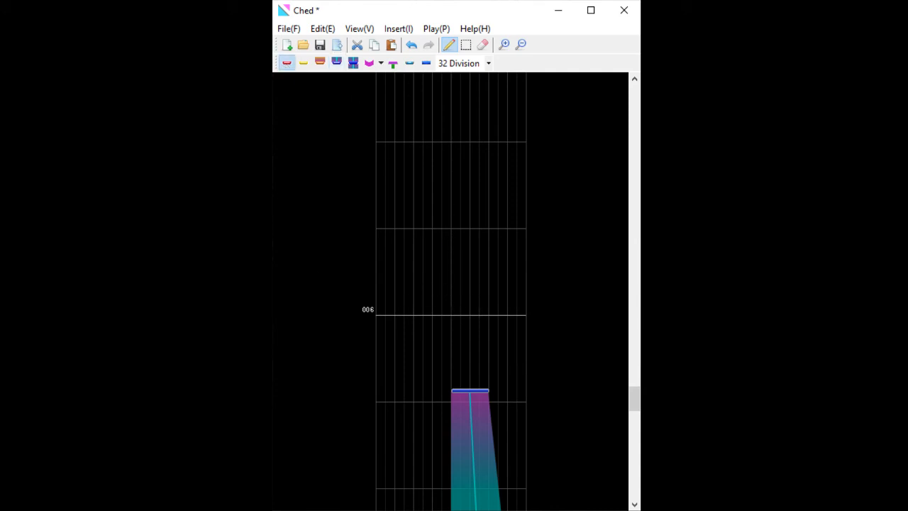
{"action": "left_click", "coordinate": [408, 317]}
{"action": "mouse_move", "coordinate": [445, 316]}
{"action": "left_mouse_down"}
{"action": "mouse_move", "coordinate": [405, 334]}
{"action": "mouse_move", "coordinate": [430, 314]}
{"action": "mouse_move", "coordinate": [392, 317]}
{"action": "mouse_move", "coordinate": [433, 315]}
{"action": "left_mouse_up"}
{"action": "scroll", "coordinate": [435, 265], "scroll_direction": "up", "scroll_amount": 1}
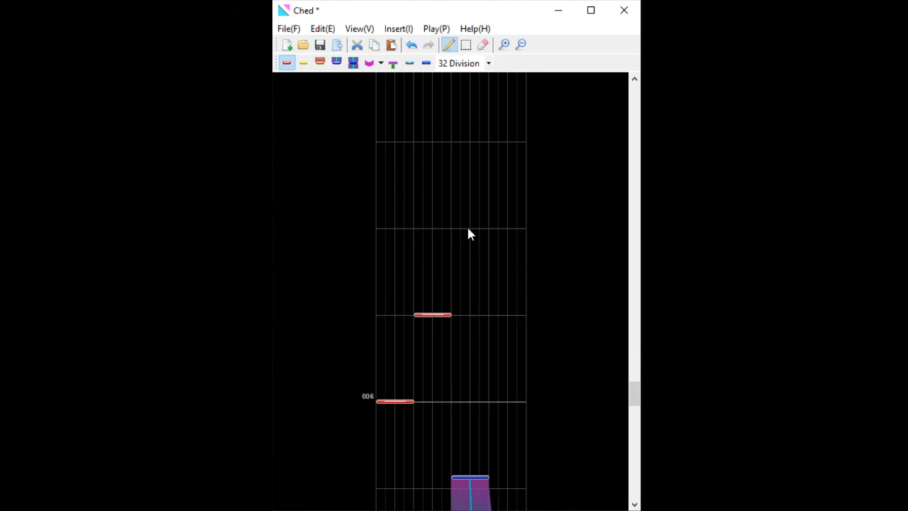
{"action": "scroll", "coordinate": [489, 284], "scroll_direction": "up", "scroll_amount": 1}
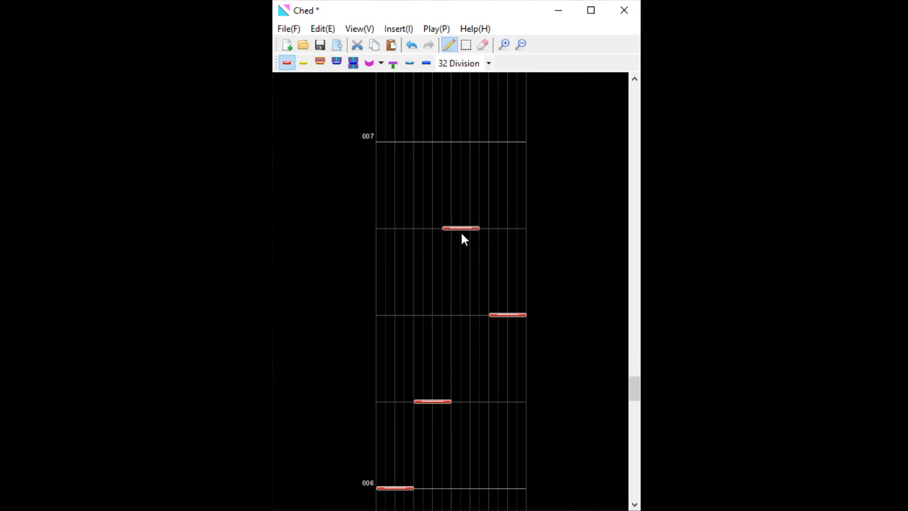
Play the chart from measure 001 through the tap notes in measure 006 and stop playback
{"action": "scroll", "coordinate": [474, 213], "scroll_direction": "down", "scroll_amount": 6}
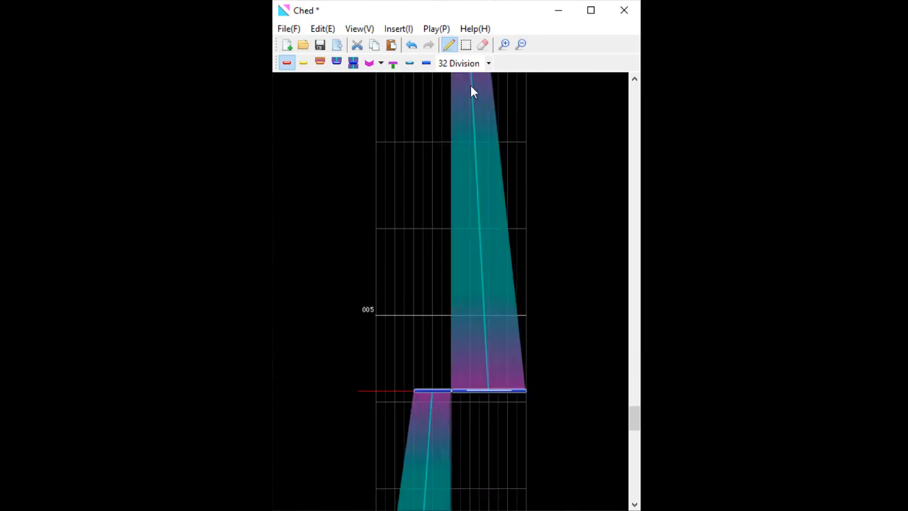
{"action": "left_click", "coordinate": [465, 44]}
{"action": "scroll", "coordinate": [486, 242], "scroll_direction": "down", "scroll_amount": 14}
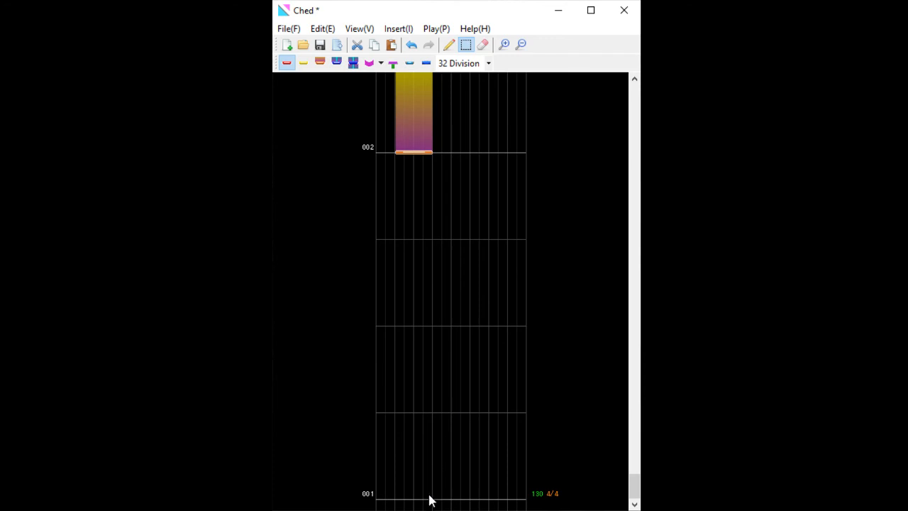
{"action": "left_click", "coordinate": [430, 500]}
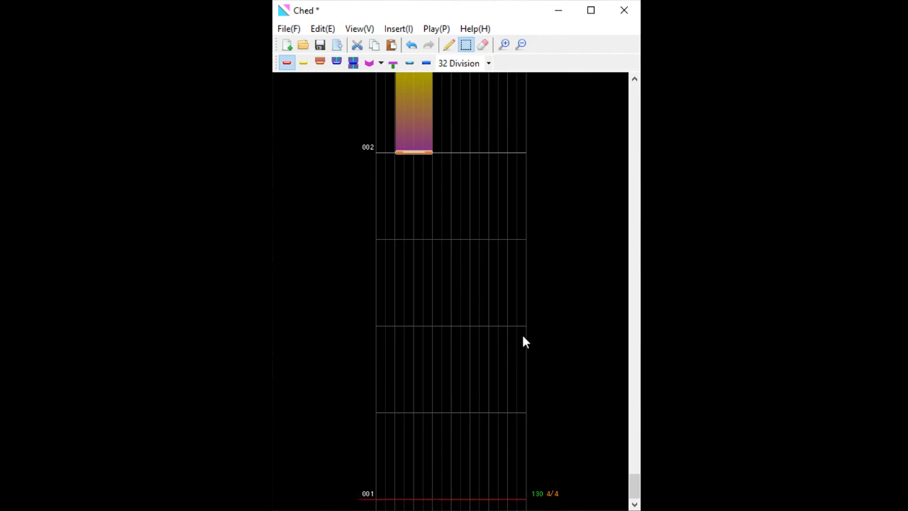
{"action": "key", "text": "space"}
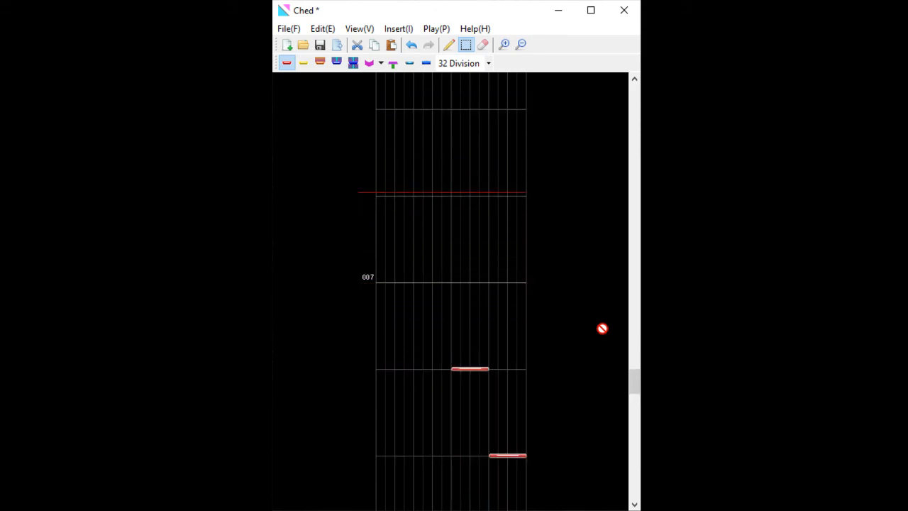
{"action": "key", "text": "space"}
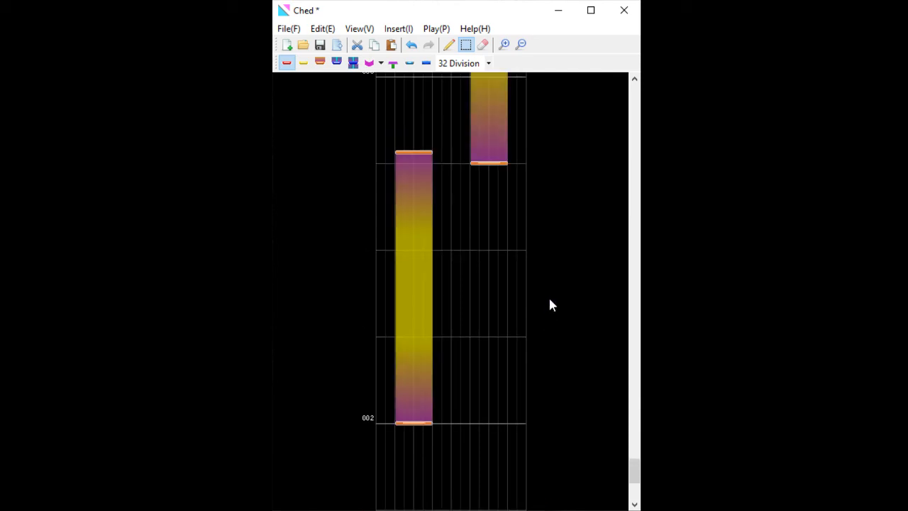
{"action": "scroll", "coordinate": [501, 250], "scroll_direction": "up", "scroll_amount": 3}
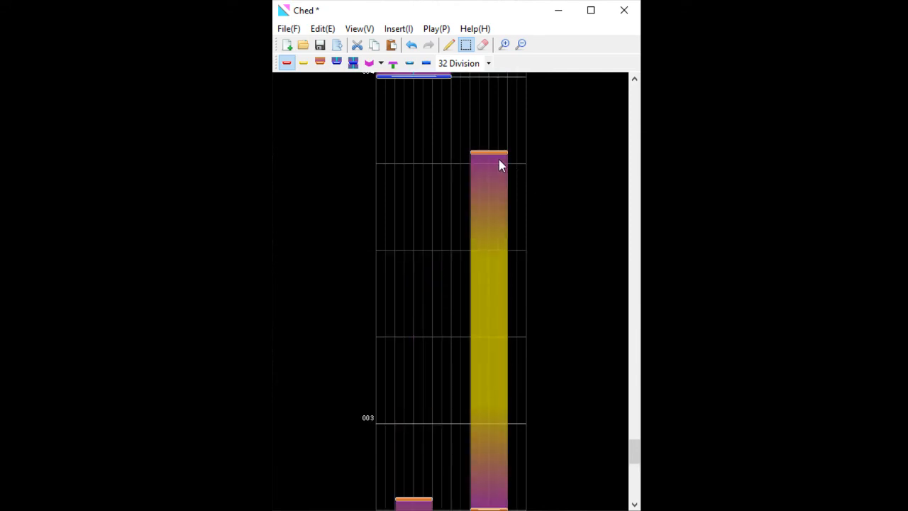
{"action": "scroll", "coordinate": [523, 225], "scroll_direction": "up", "scroll_amount": 3}
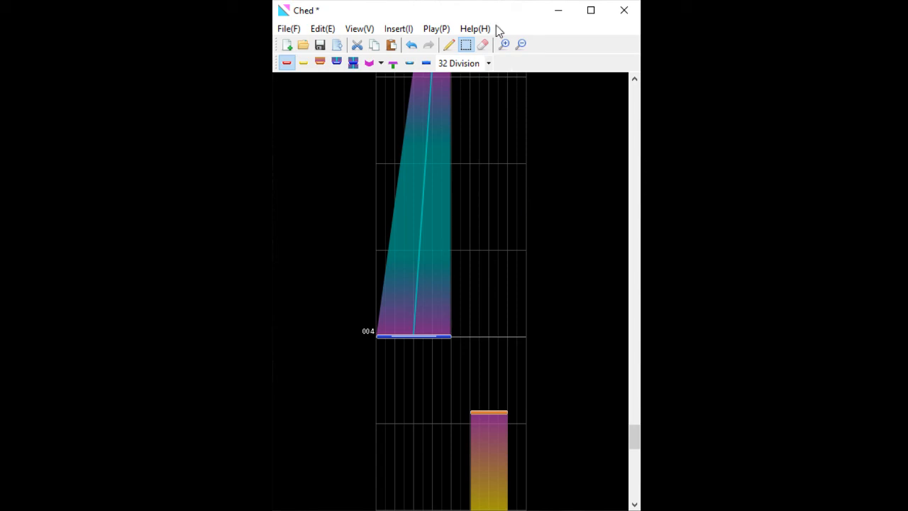
{"action": "left_click", "coordinate": [424, 28]}
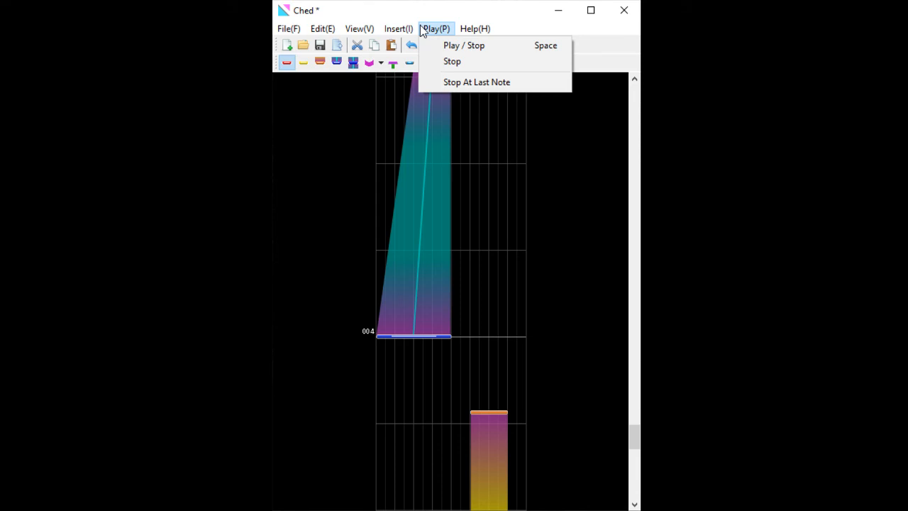
{"action": "left_click", "coordinate": [423, 28]}
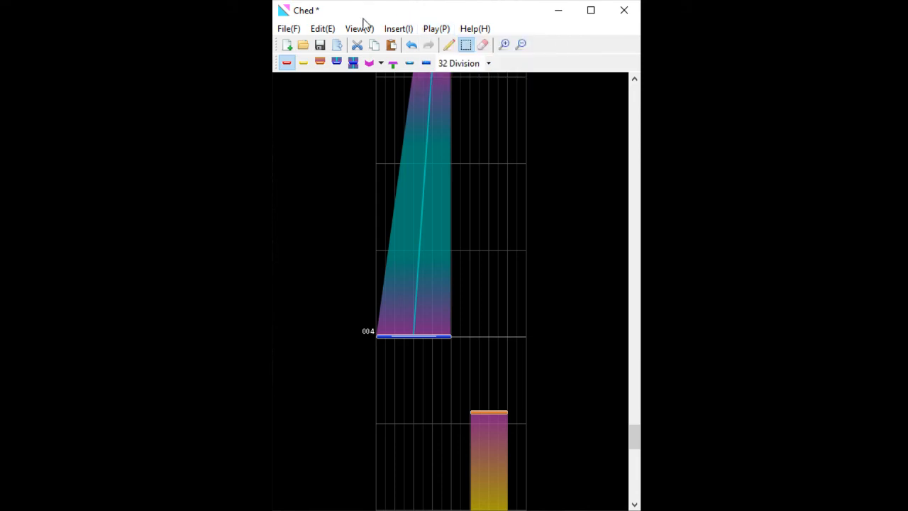
Open the chart's export settings and bring the dialog fully into view
{"action": "left_click", "coordinate": [299, 30]}
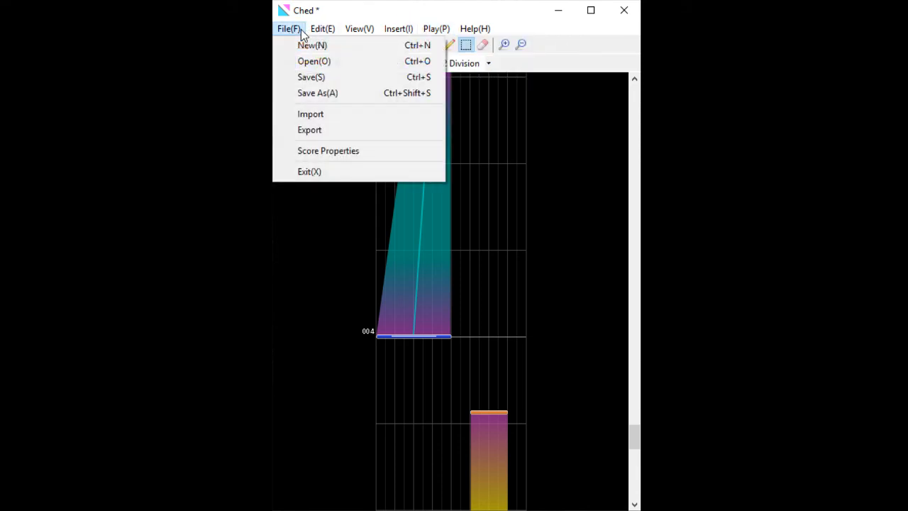
{"action": "left_click", "coordinate": [322, 134]}
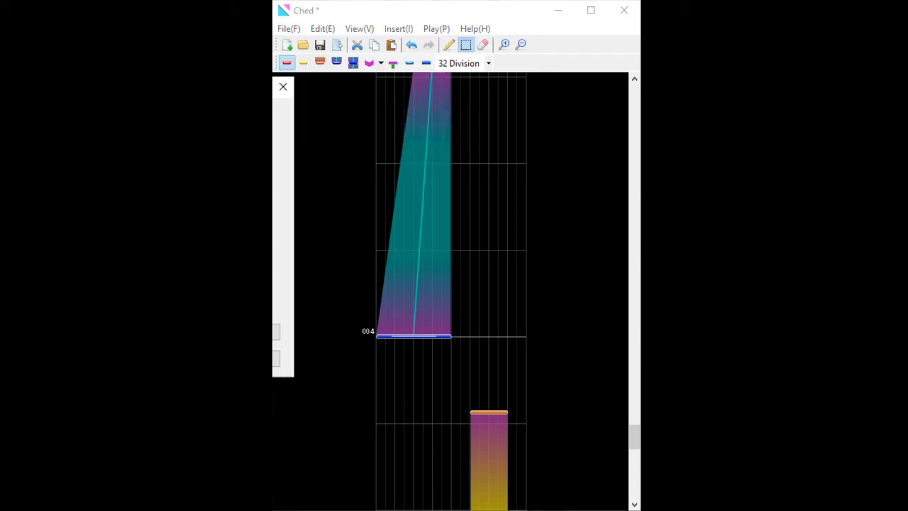
{"action": "left_click_drag", "start_coordinate": [362, 107], "coordinate": [407, 121]}
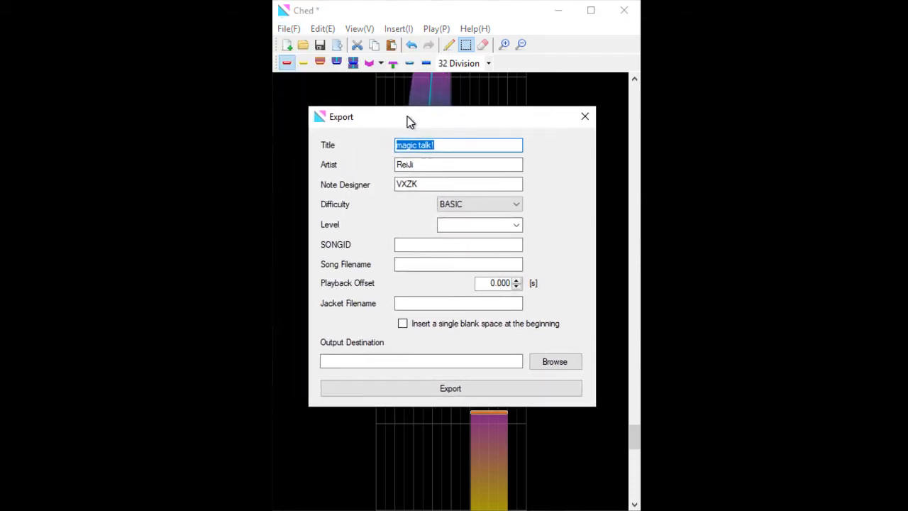
Examine the available Difficulty and Level options and the SONGID field in the export settings
{"action": "left_click", "coordinate": [479, 205]}
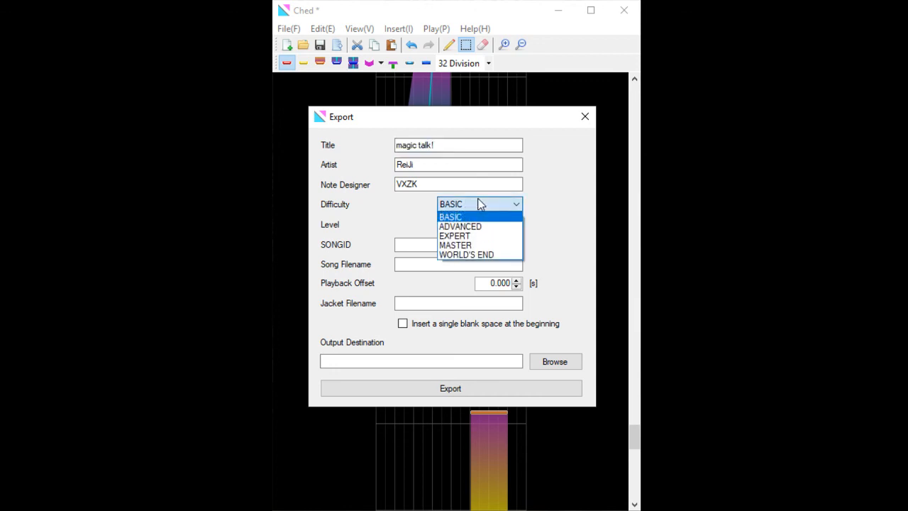
{"action": "left_click", "coordinate": [480, 204]}
{"action": "left_click", "coordinate": [516, 227]}
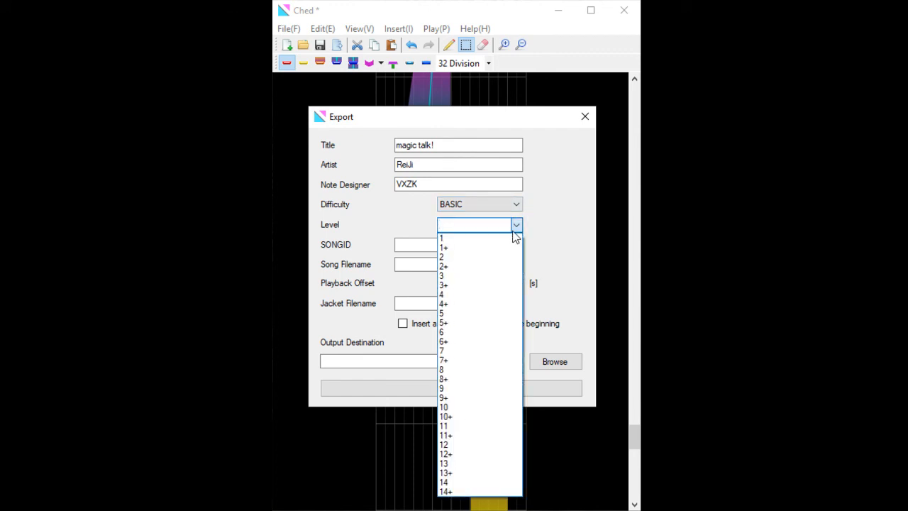
{"action": "left_click", "coordinate": [561, 251]}
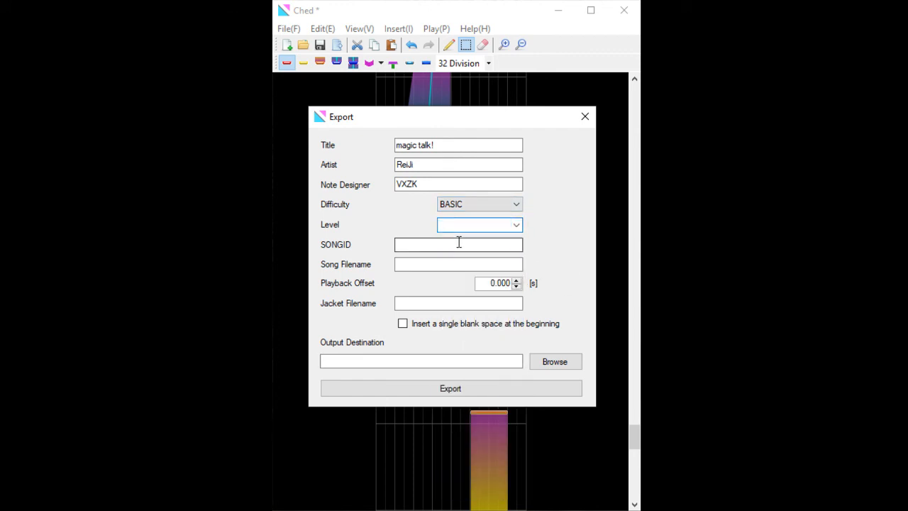
{"action": "left_click", "coordinate": [455, 246]}
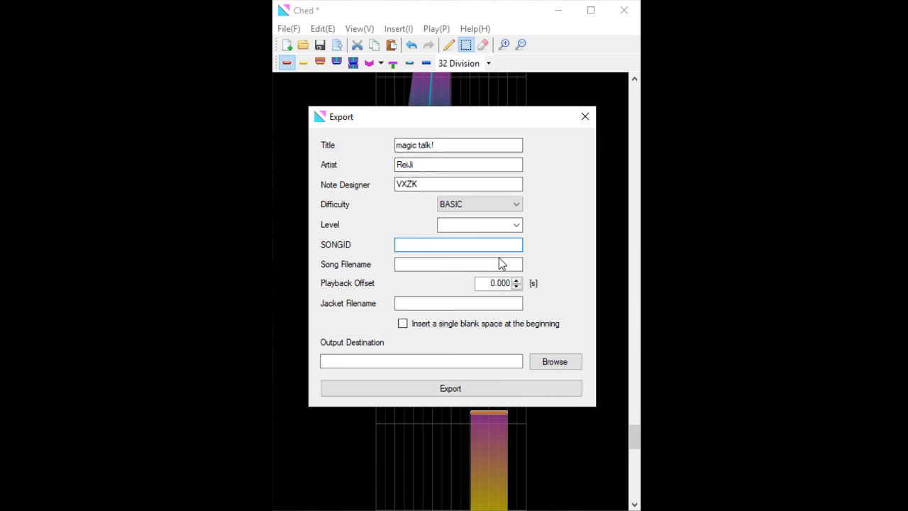
Enter audio.wav as the song filename in the export settings
{"action": "left_click", "coordinate": [459, 261]}
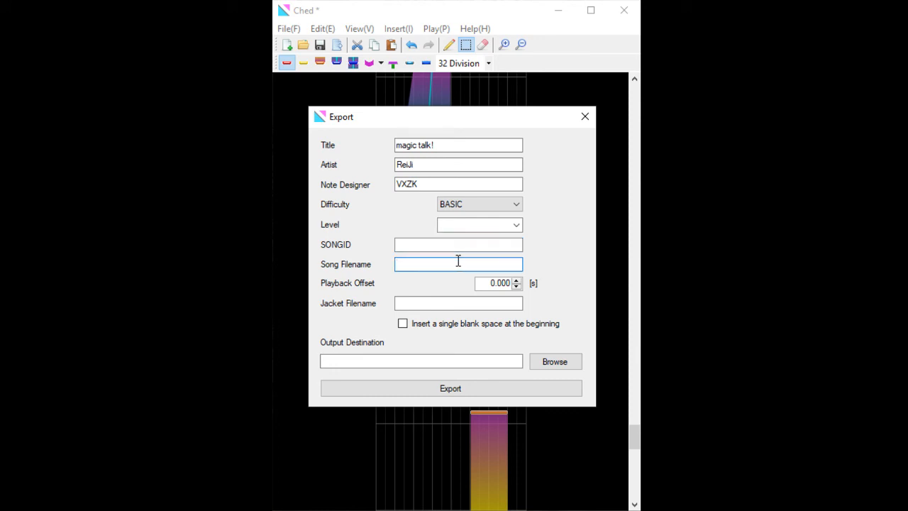
{"action": "type", "text": "audio.mp3"}
{"action": "key", "text": "BackSpace"}
{"action": "key", "text": "BackSpace"}
{"action": "key", "text": "BackSpace"}
{"action": "type", "text": "ogg"}
{"action": "key", "text": "BackSpace"}
{"action": "key", "text": "BackSpace"}
{"action": "key", "text": "BackSpace"}
{"action": "type", "text": "wav"}
Set the export's playback offset to 0.2 seconds
{"action": "left_click_drag", "start_coordinate": [483, 283], "coordinate": [522, 285]}
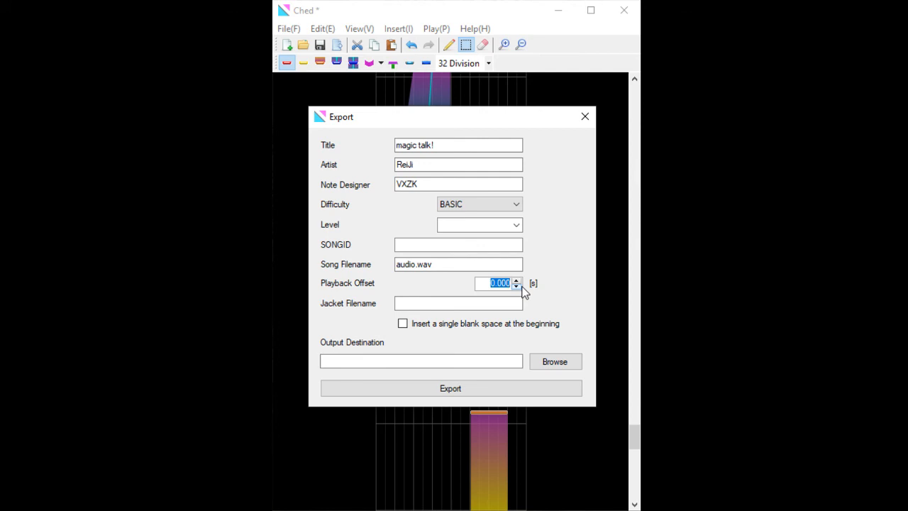
{"action": "type", "text": "0.2"}
{"action": "left_click", "coordinate": [483, 263]}
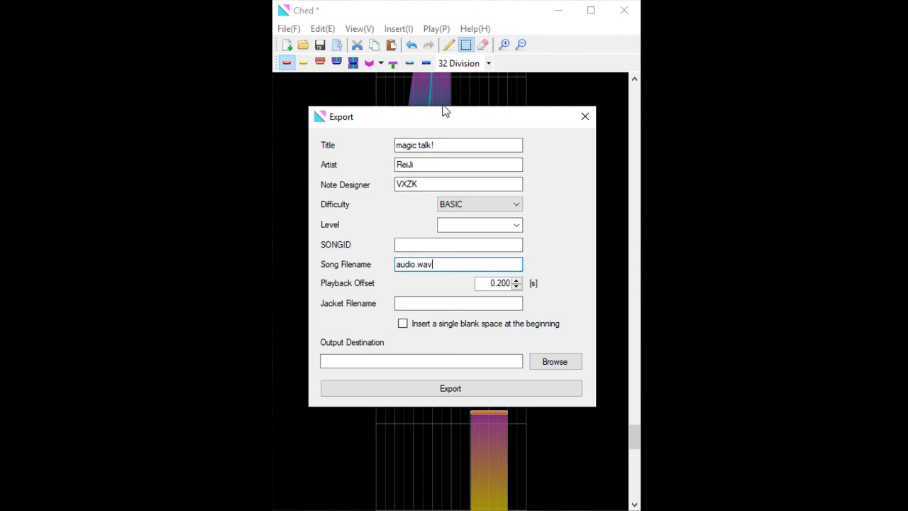
Enter album.png as the jacket filename in the export settings and close the dialog without exporting
{"action": "left_click", "coordinate": [441, 303]}
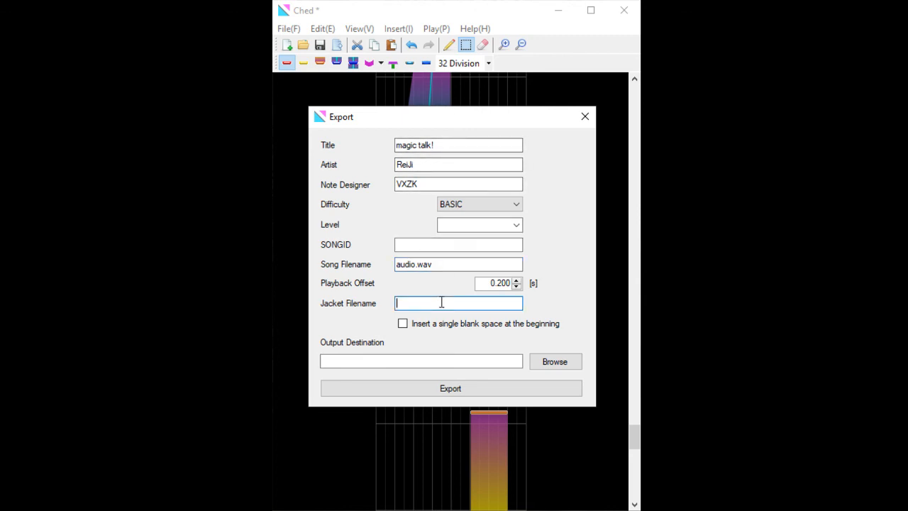
{"action": "type", "text": "album.png"}
{"action": "left_click", "coordinate": [404, 360]}
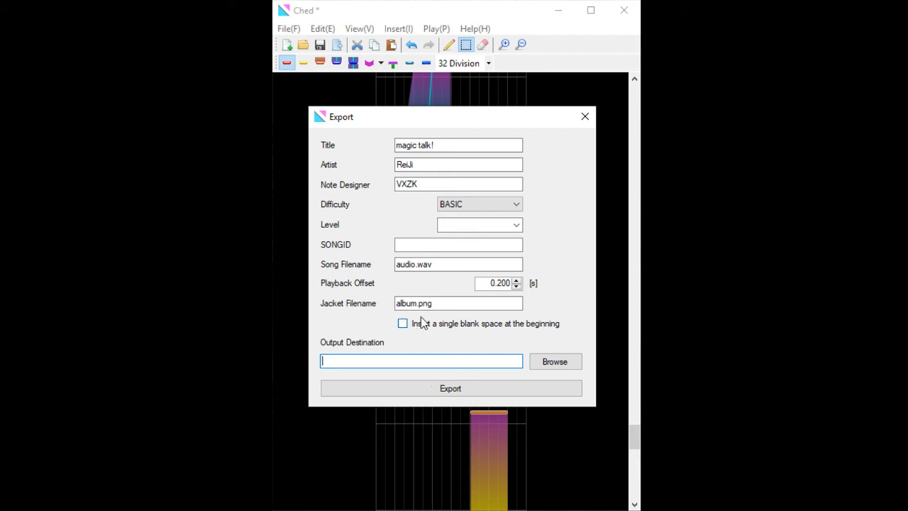
{"action": "left_click_drag", "start_coordinate": [498, 119], "coordinate": [500, 123]}
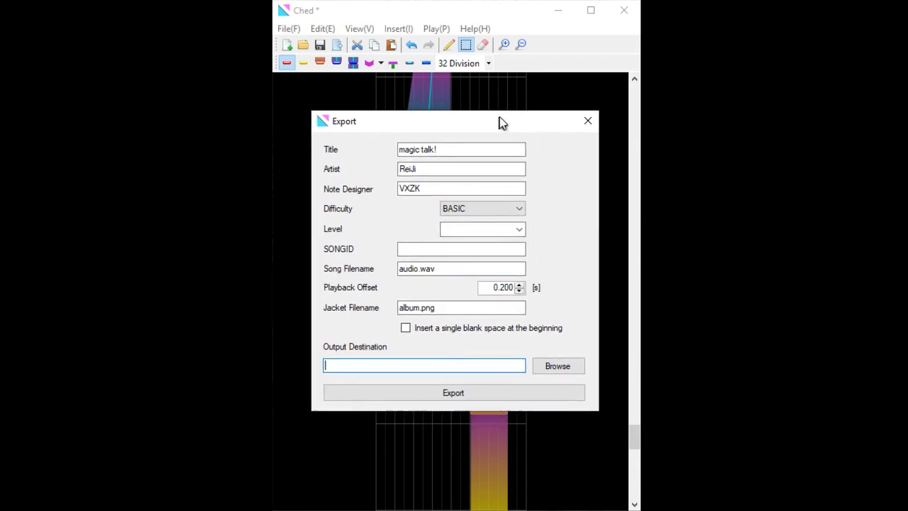
{"action": "left_click", "coordinate": [593, 122]}
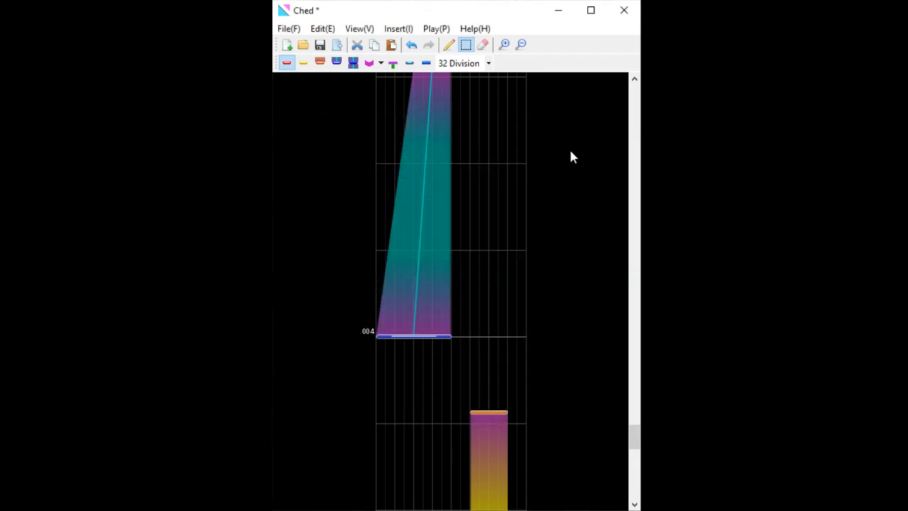
Review the chart's slides, taps and holds from measure 006 back down to measure 002
{"action": "scroll", "coordinate": [568, 158], "scroll_direction": "up", "scroll_amount": 2}
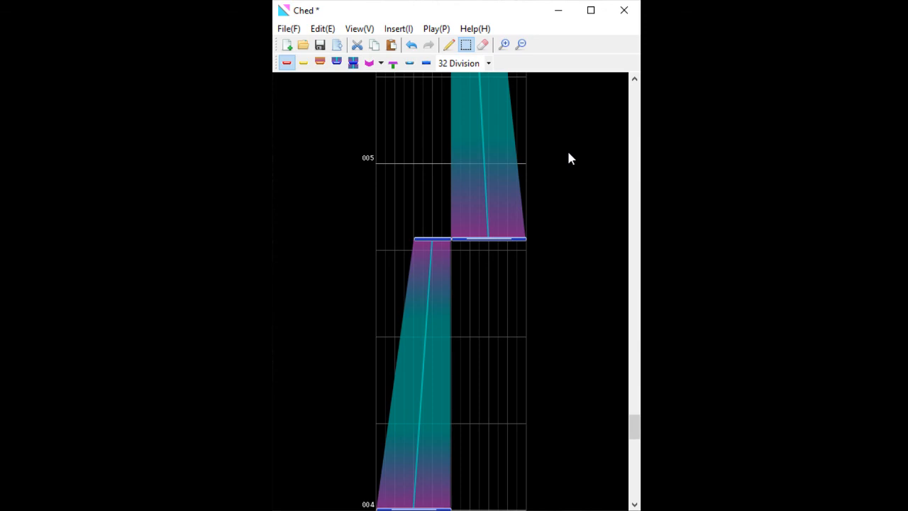
{"action": "scroll", "coordinate": [568, 158], "scroll_direction": "up", "scroll_amount": 2}
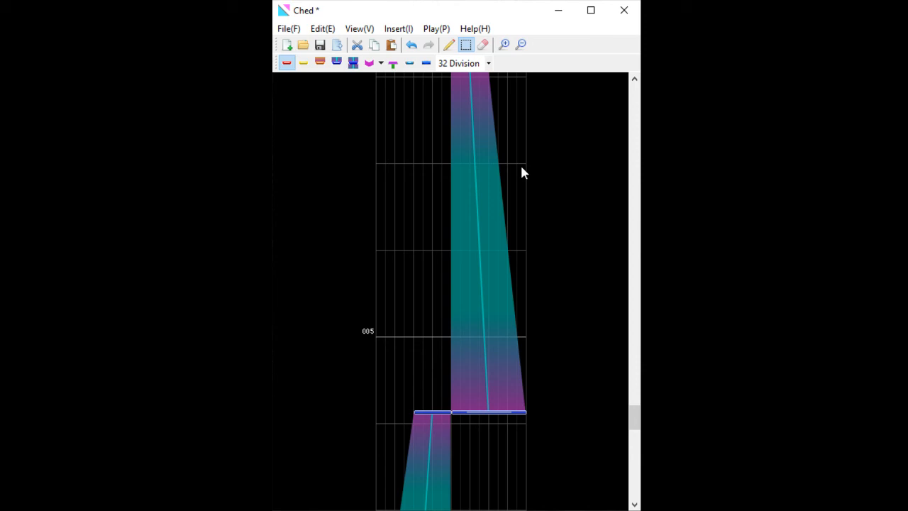
{"action": "scroll", "coordinate": [521, 172], "scroll_direction": "up", "scroll_amount": 2}
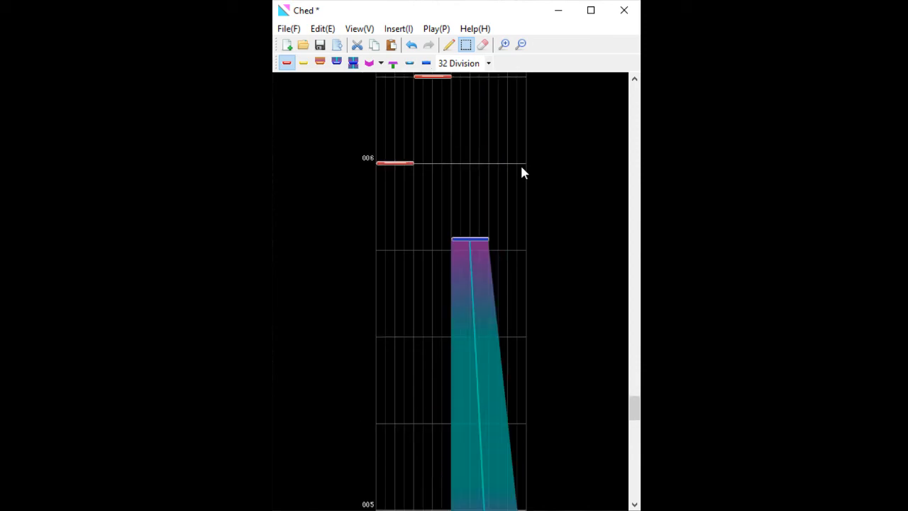
{"action": "scroll", "coordinate": [445, 217], "scroll_direction": "up", "scroll_amount": 1}
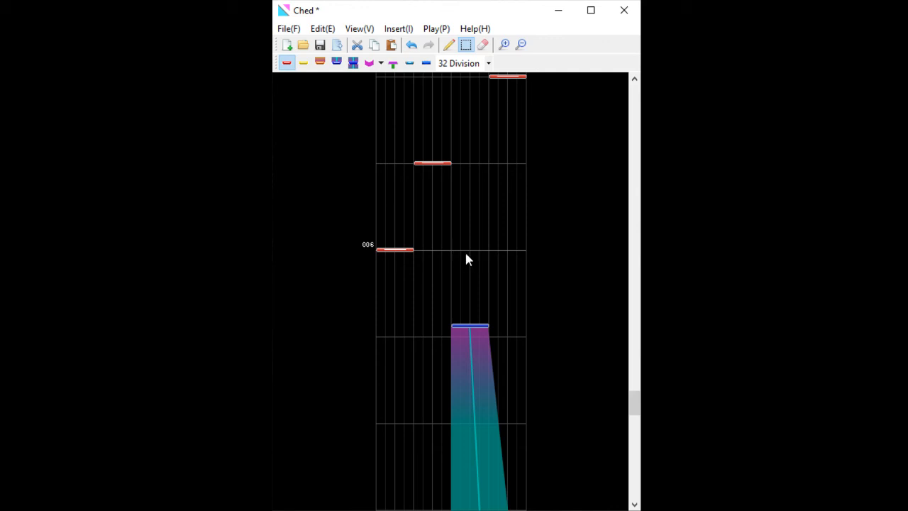
{"action": "scroll", "coordinate": [489, 248], "scroll_direction": "up", "scroll_amount": 1}
{"action": "scroll", "coordinate": [506, 248], "scroll_direction": "down", "scroll_amount": 12}
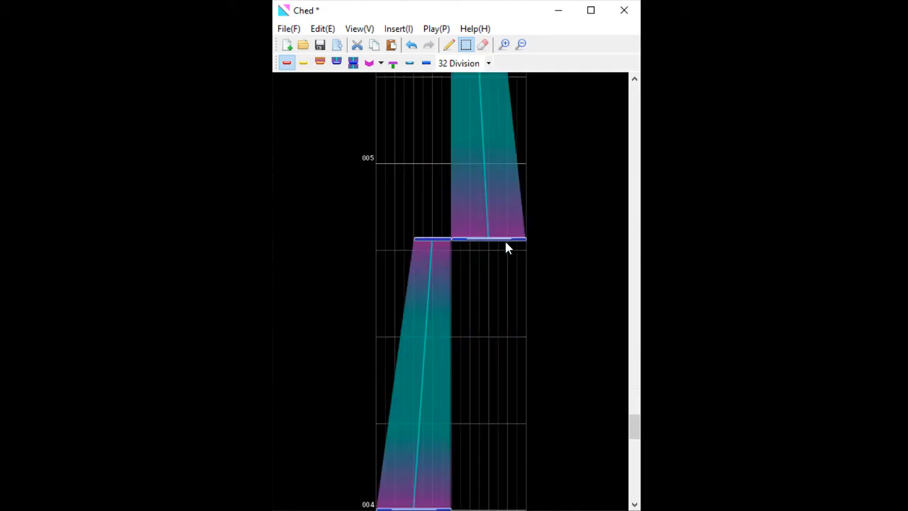
{"action": "scroll", "coordinate": [506, 247], "scroll_direction": "down", "scroll_amount": 5}
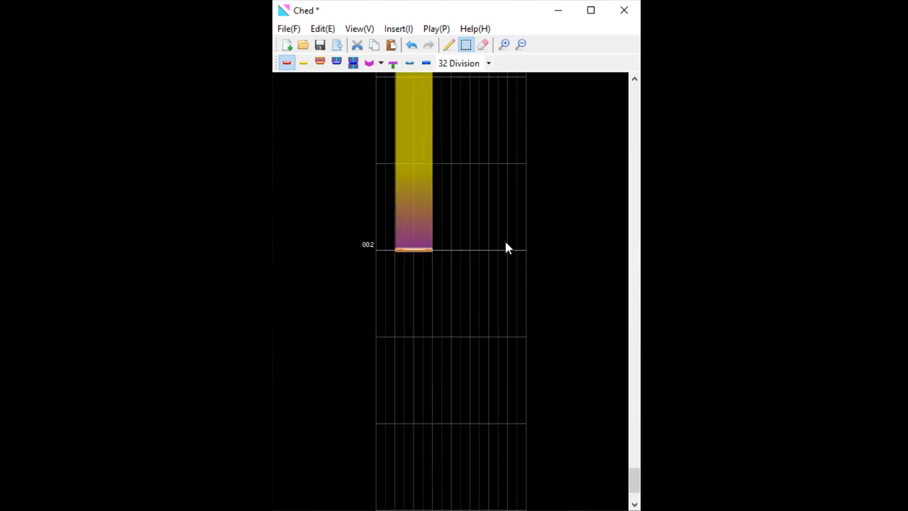